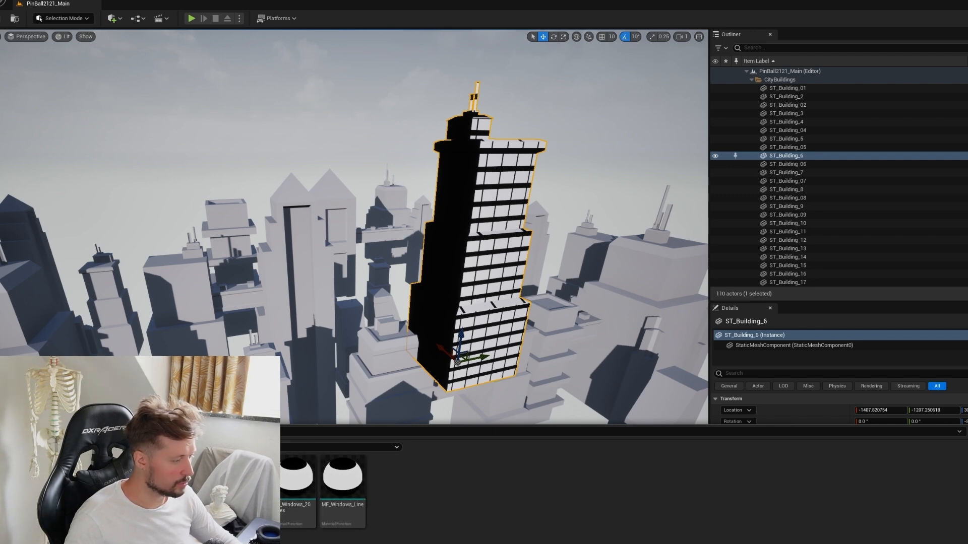
Step: Create a material function named MF_Switcher_Lerp_02 in the MaterialFunctions folder and open it in a maximized editor window
right_click(447, 485)
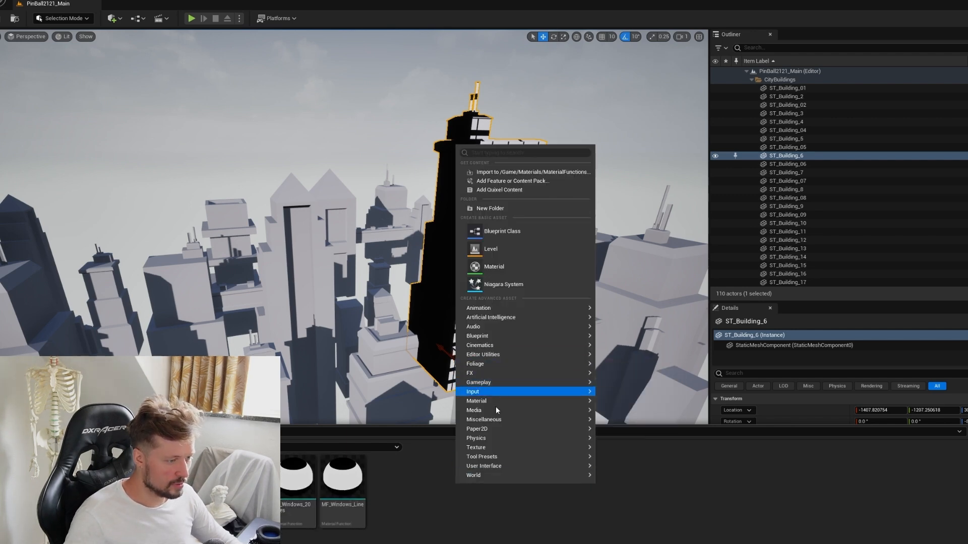
mouse_move(504, 404)
left_click(640, 387)
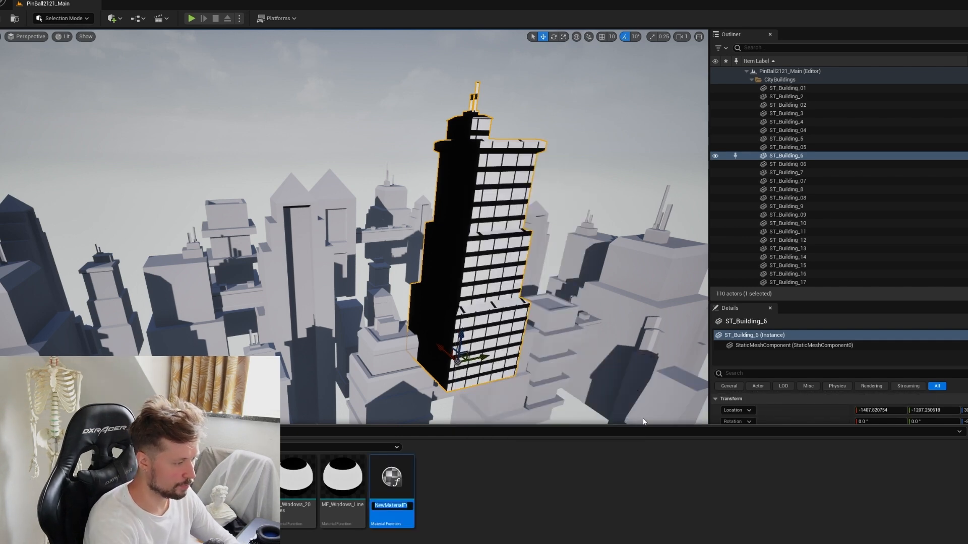
type("M")
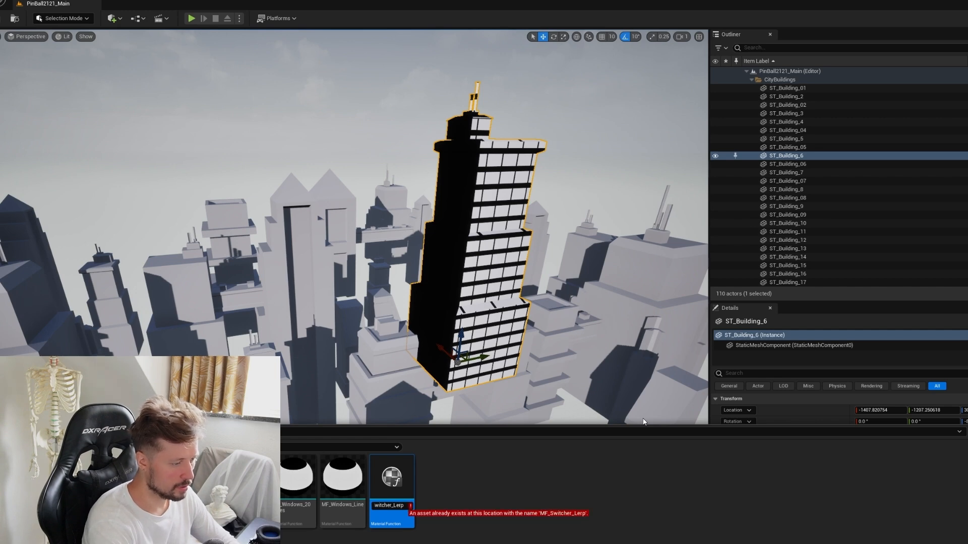
type("_02")
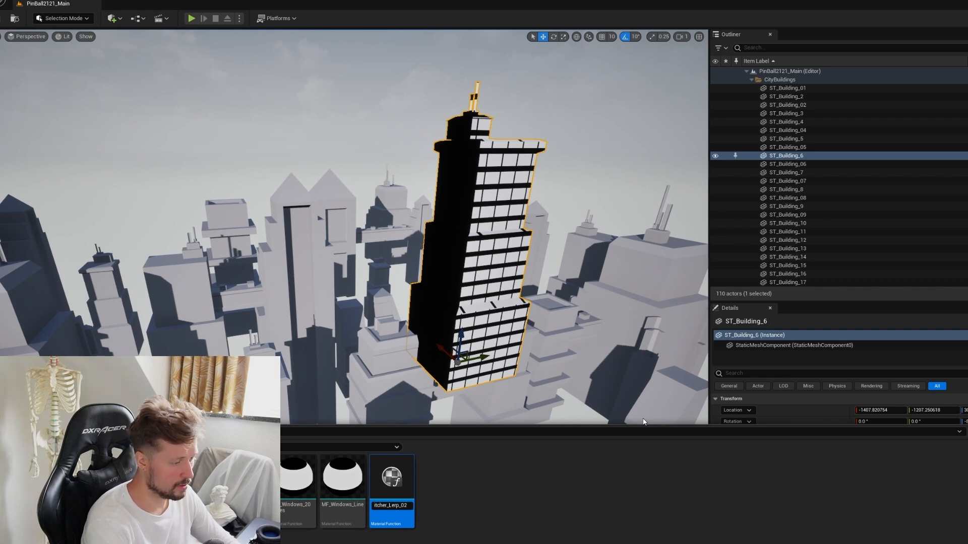
key("Return")
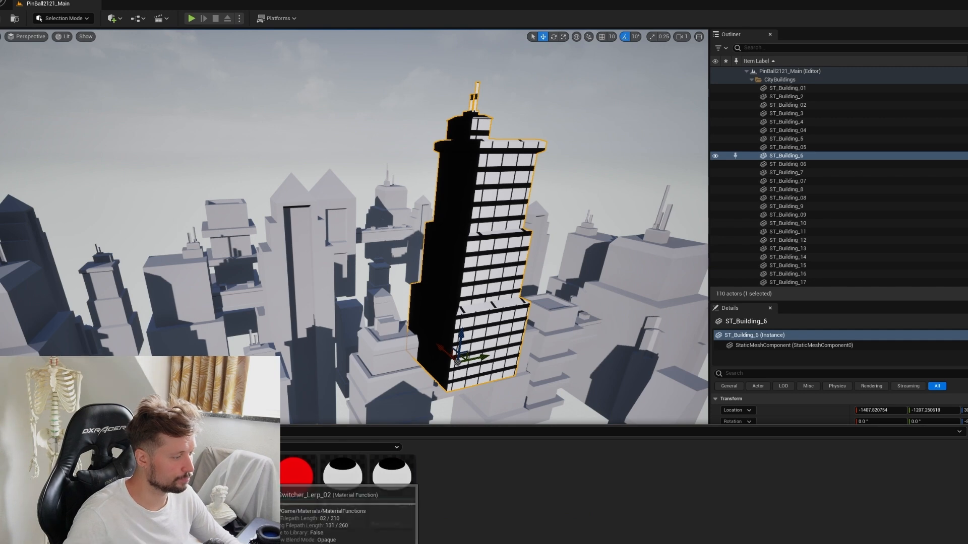
double_click(260, 479)
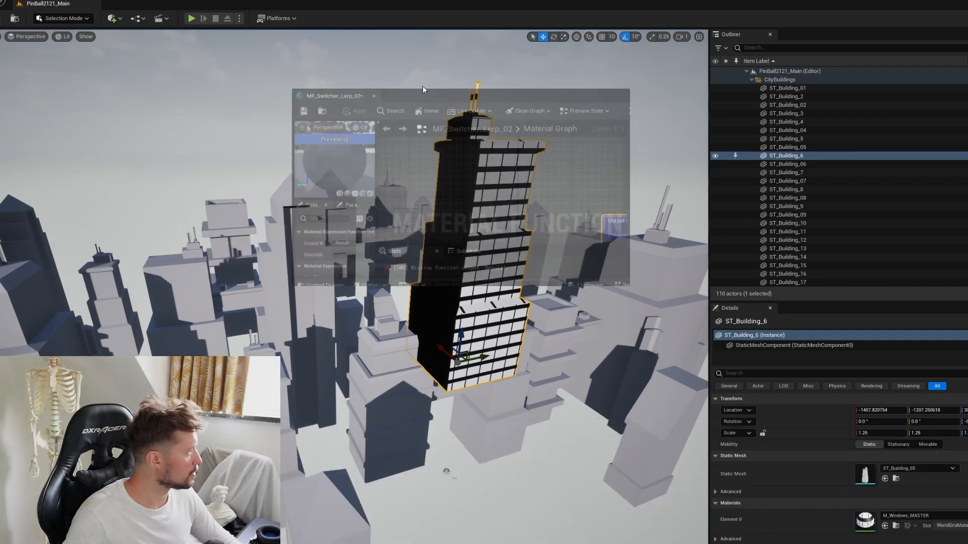
double_click(437, 181)
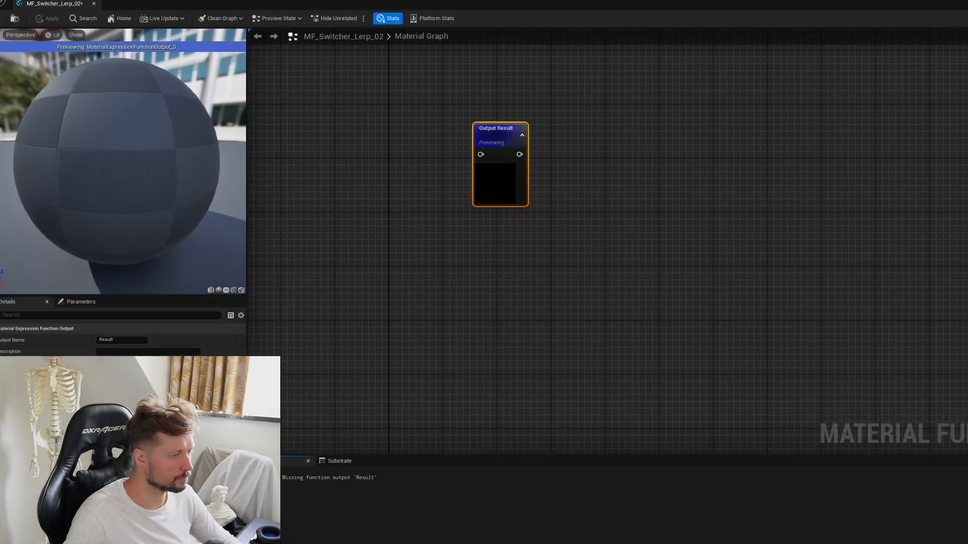
Step: Add a Lerp node to the graph, placed well to the left of the Output Result node
right_click_drag(415, 124, 683, 154)
right_click(659, 160)
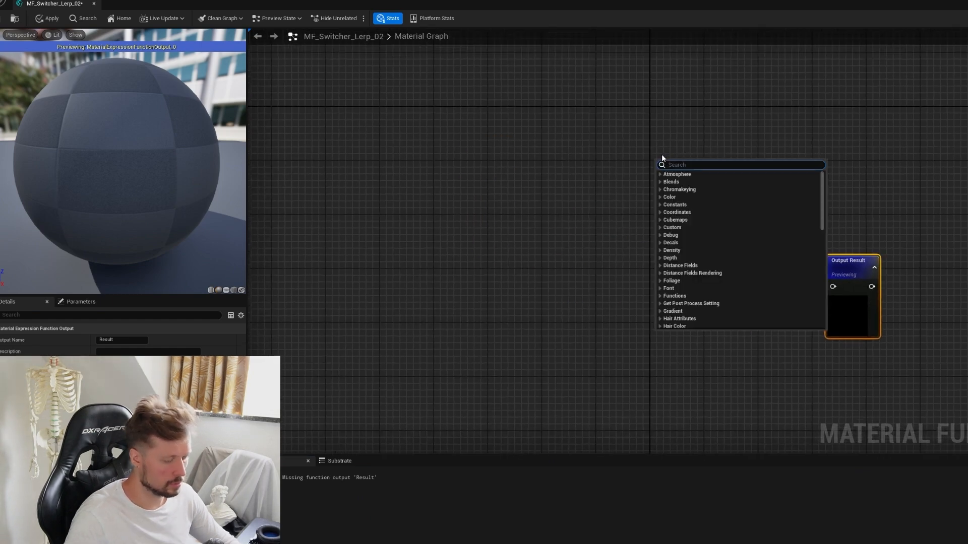
type("lerp")
key("Return")
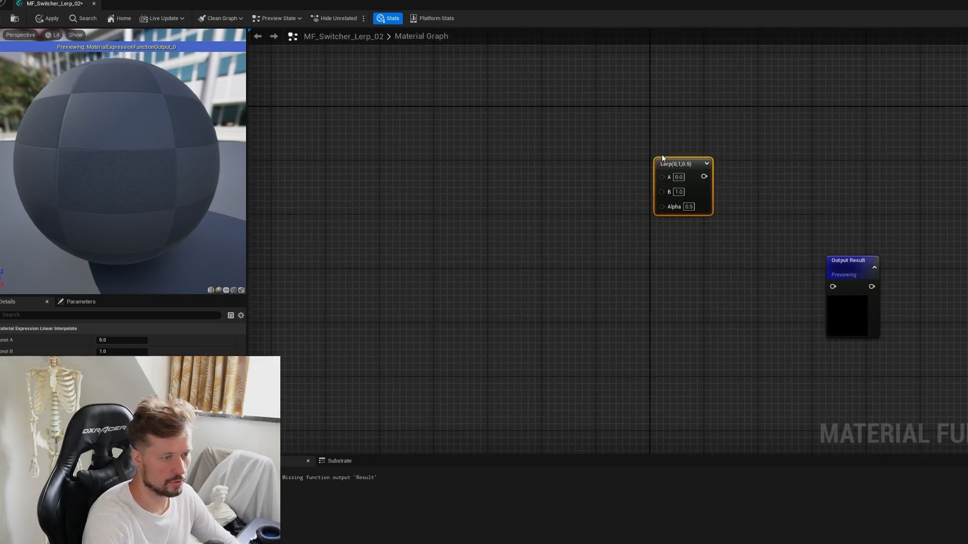
left_click_drag(666, 169, 595, 153)
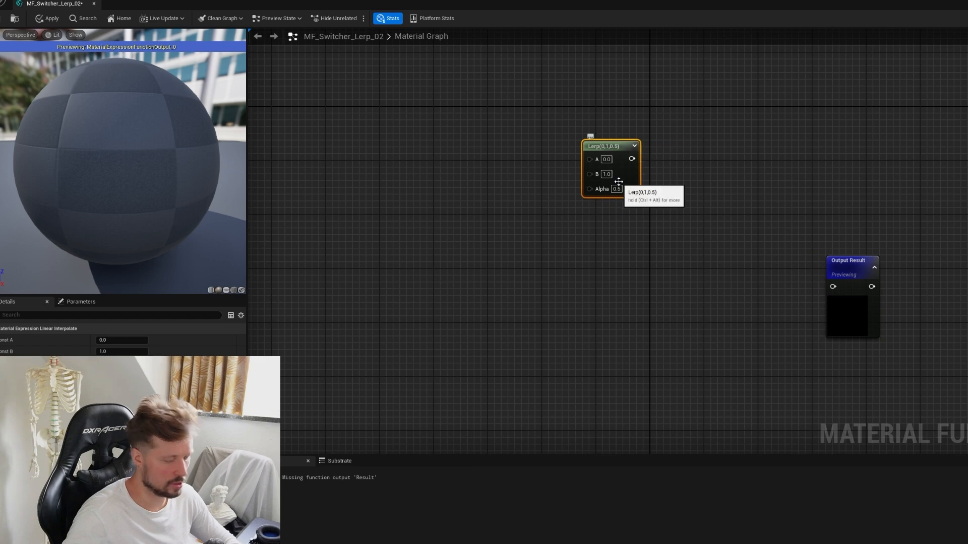
key("ctrl+v")
key("ctrl+v")
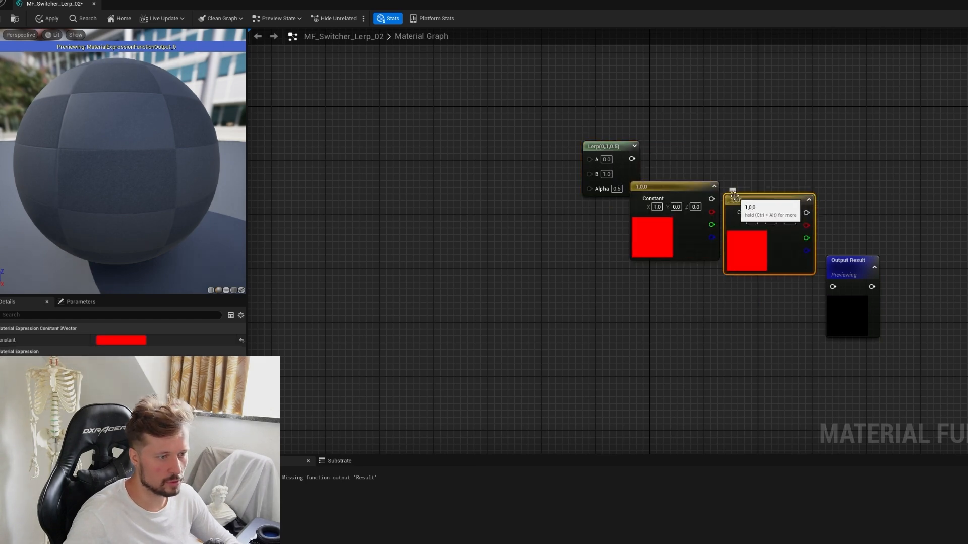
key("ctrl+z")
key("ctrl+z")
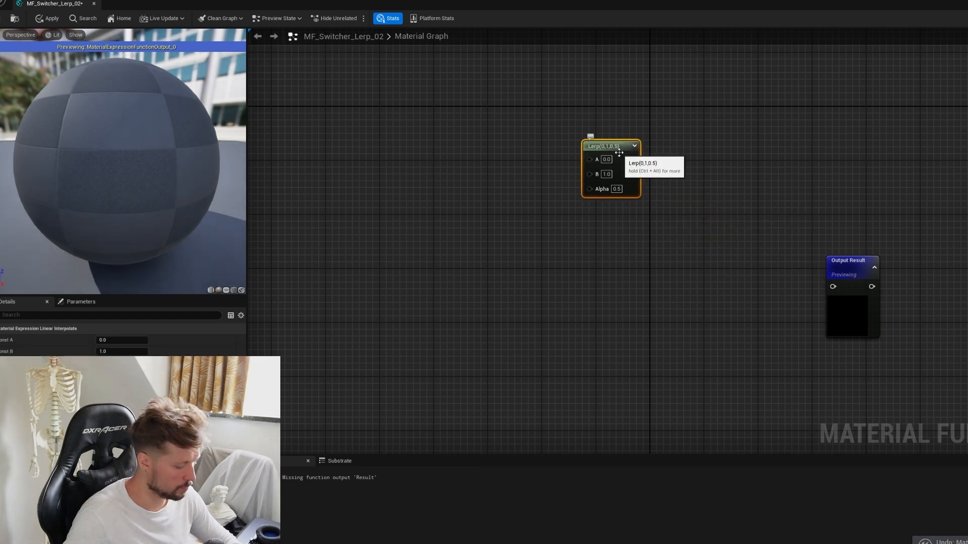
Step: Duplicate the Lerp node twice and arrange the copies one below the other beneath the original
left_click(625, 160)
key("ctrl+c")
key("ctrl+v")
key("ctrl+v")
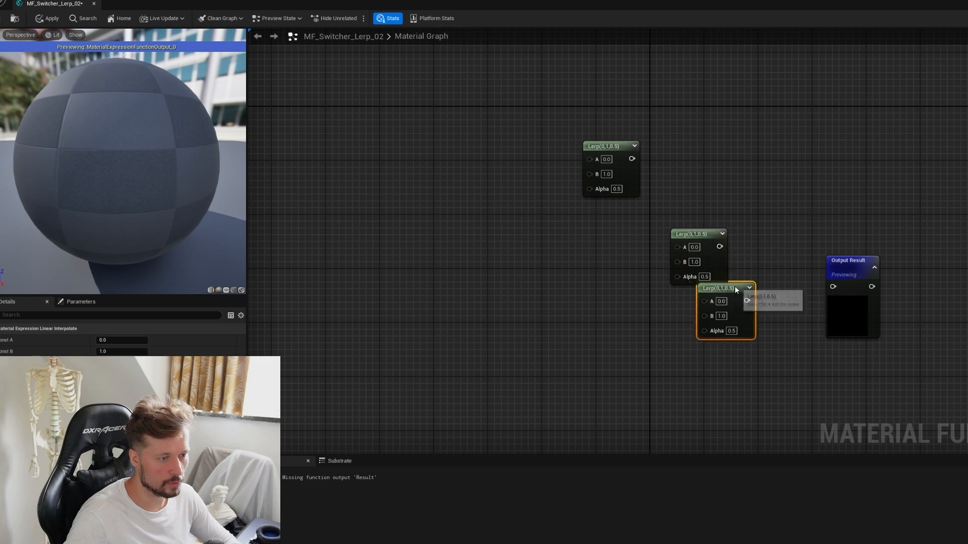
left_click_drag(704, 239, 630, 228)
left_click_drag(701, 293, 619, 285)
Step: Stagger the three Lerp nodes, chain each output into the following node's A input, and connect the last to Output Result
left_click_drag(607, 151, 603, 233)
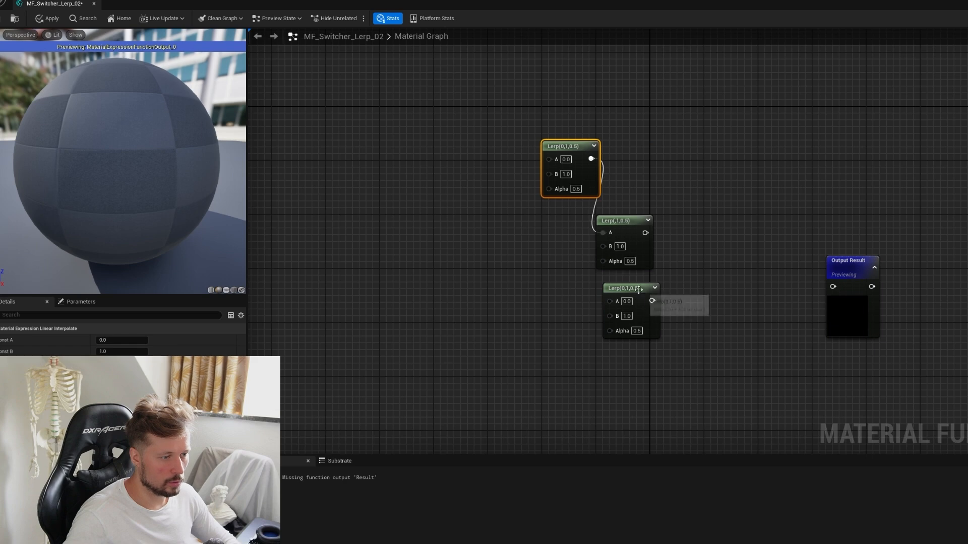
left_click_drag(630, 287, 691, 281)
left_click_drag(645, 233, 833, 287)
Step: Add a Constant3Vector node above and to the left of the Lerp chain
right_click_drag(638, 135, 745, 165)
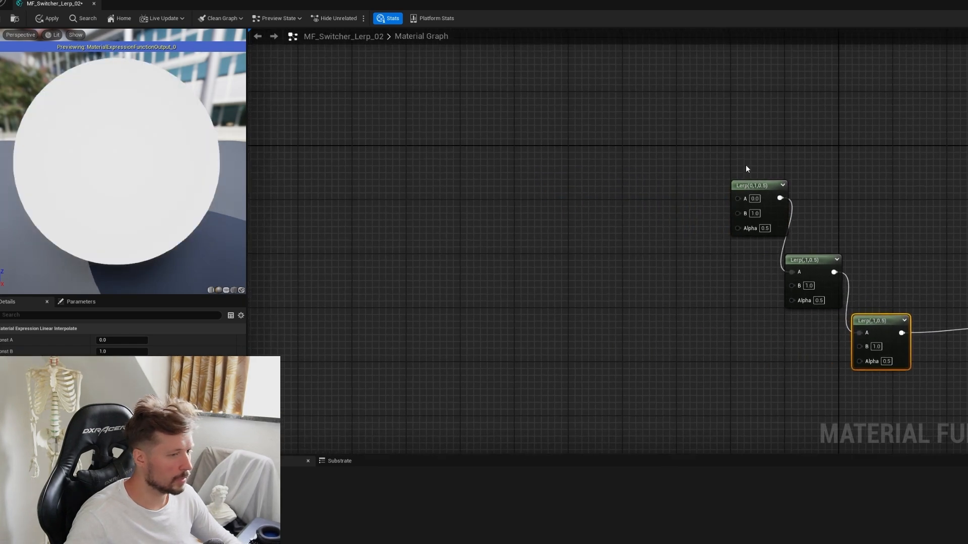
scroll(745, 165, "down", 1)
right_click_drag(668, 114, 639, 156)
scroll(700, 162, "down", 1)
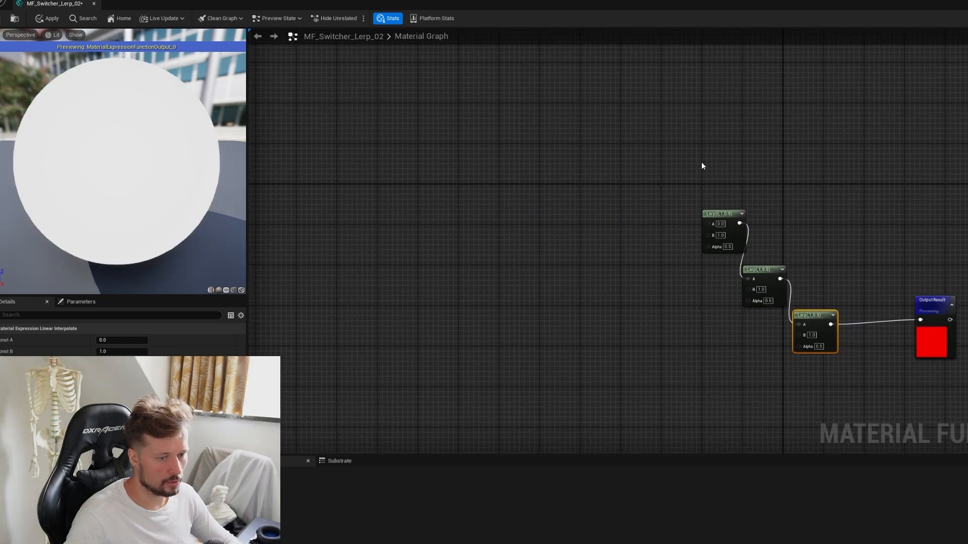
right_click(527, 118)
type("c")
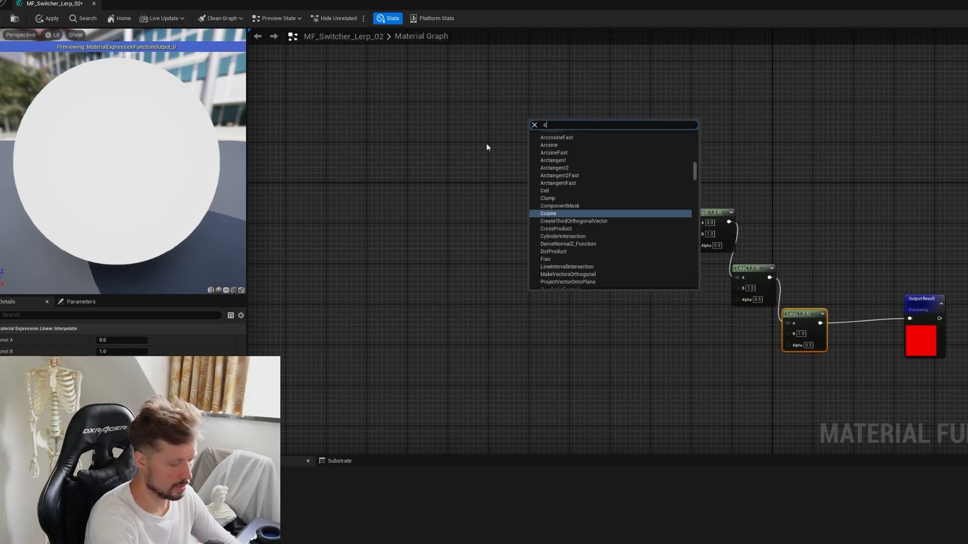
type("on")
key("Down")
key("Down")
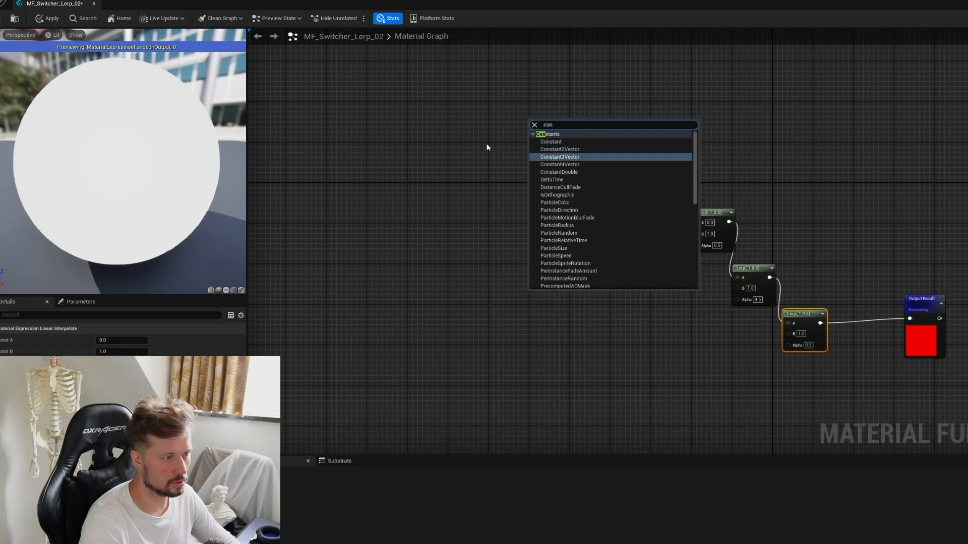
key("Return")
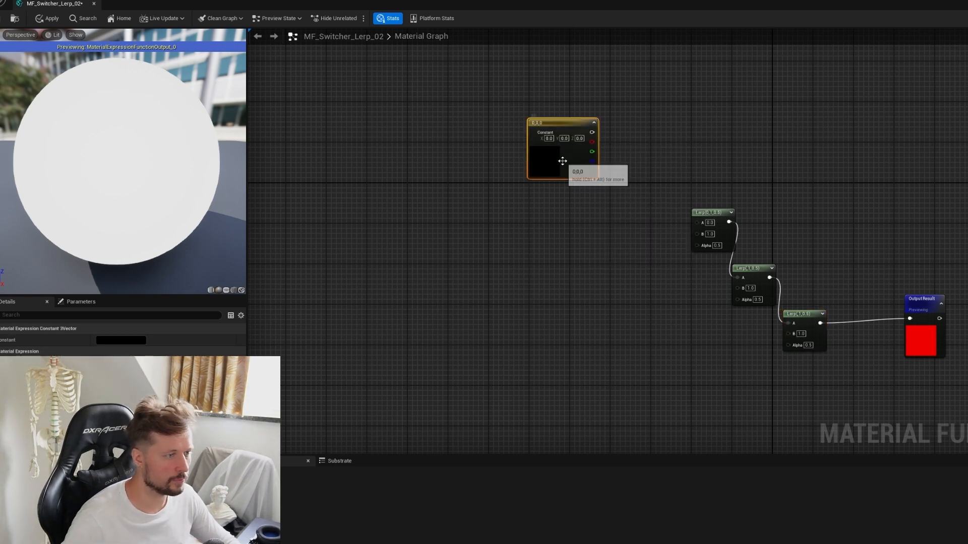
Step: Set the Constant3Vector's color to red (1, 0, 0) and move the node further left
left_click(132, 341)
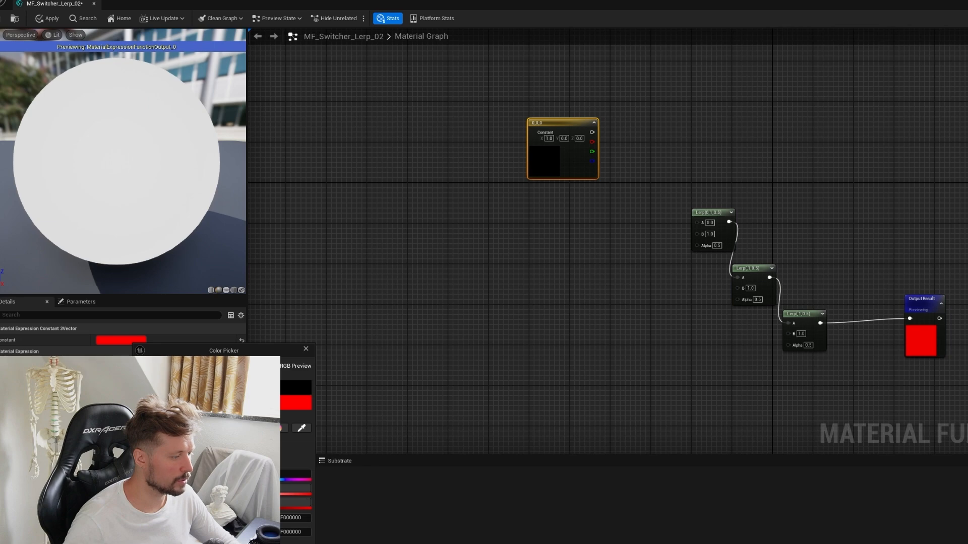
key("Return")
left_click_drag(547, 128, 428, 111)
Step: Duplicate the red constant twice, place one copy beside the original, and set that copy's color to green (0, 1, 0.138551)
key("ctrl+d")
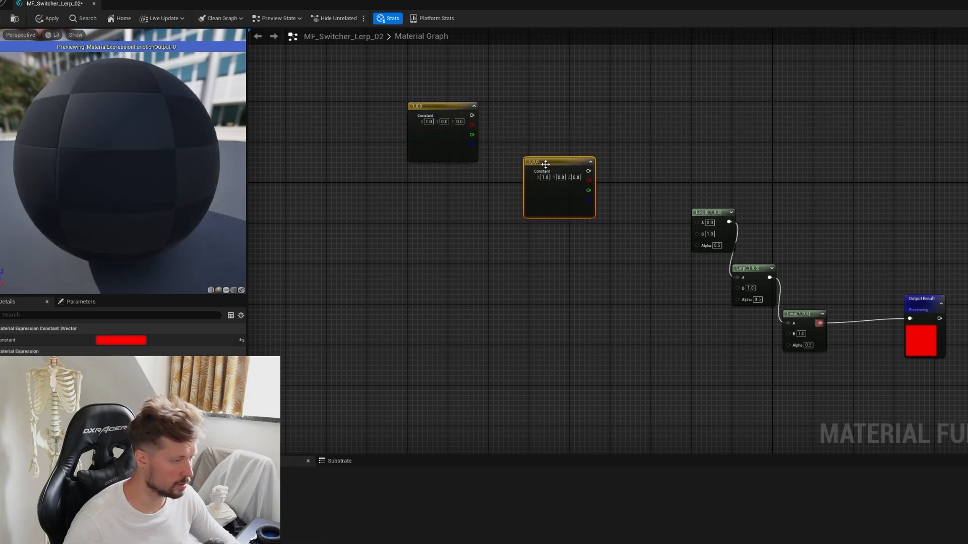
key("ctrl+d")
left_click_drag(575, 168, 519, 114)
left_click(121, 340)
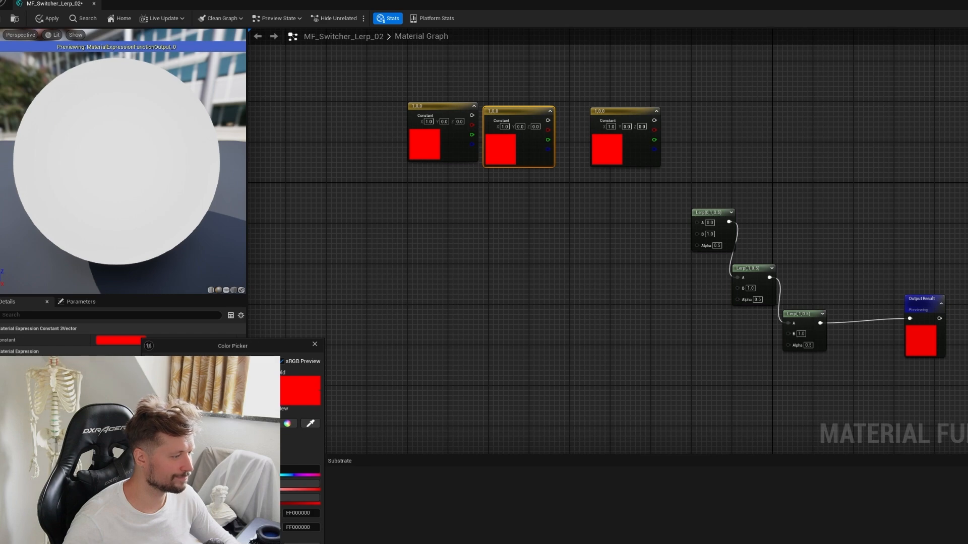
left_click(263, 542)
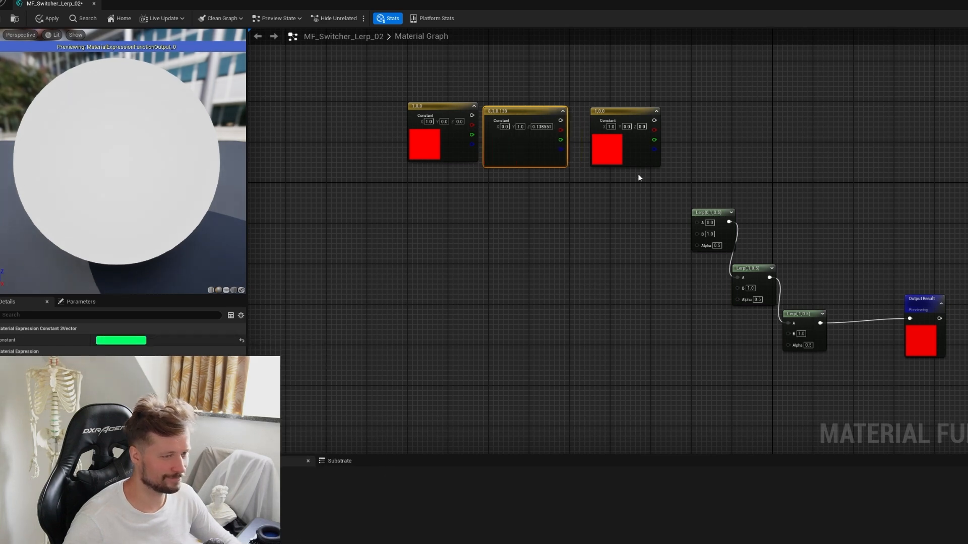
Step: Set the remaining red copy's color to blue (0, 0.047143, 1) and line it up beside the green constant
left_click_drag(620, 110, 594, 104)
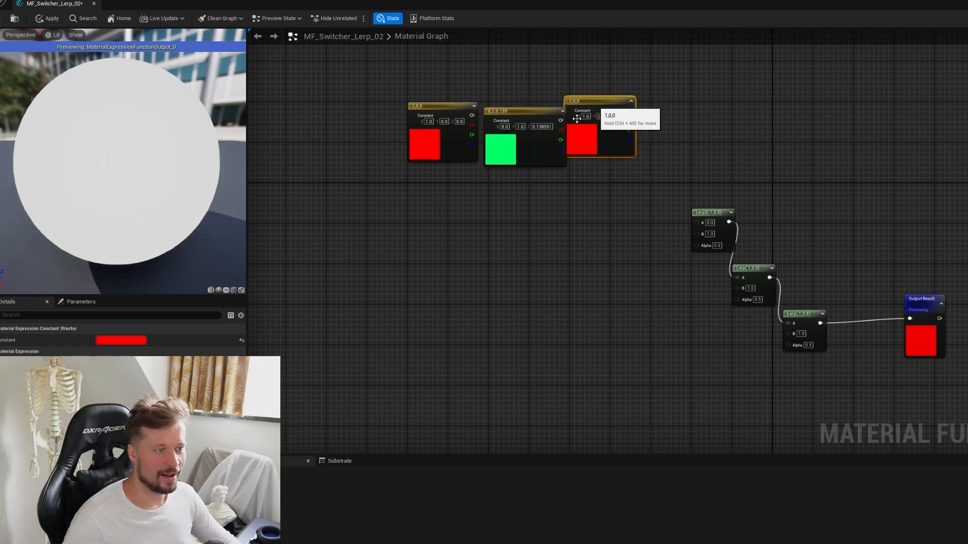
left_click(116, 342)
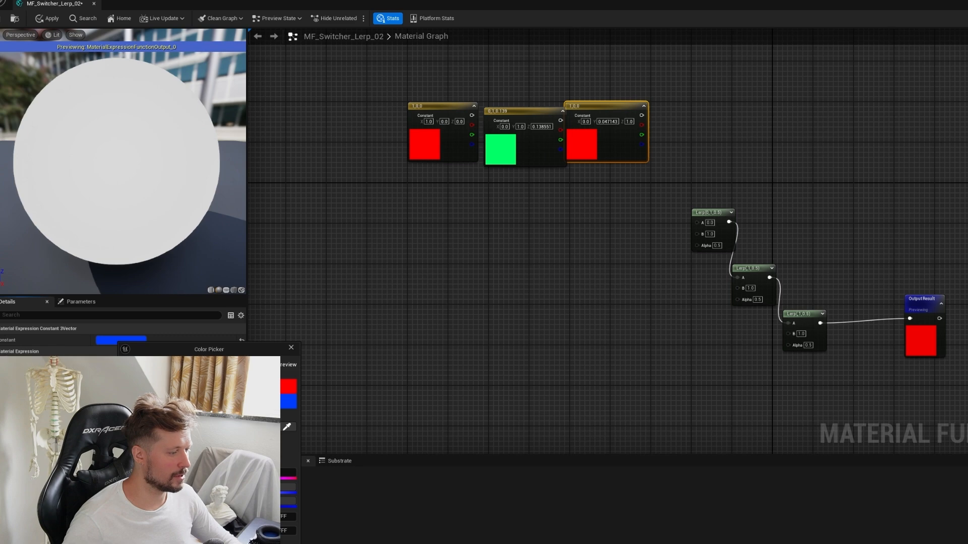
left_click(263, 542)
left_click_drag(622, 109, 627, 114)
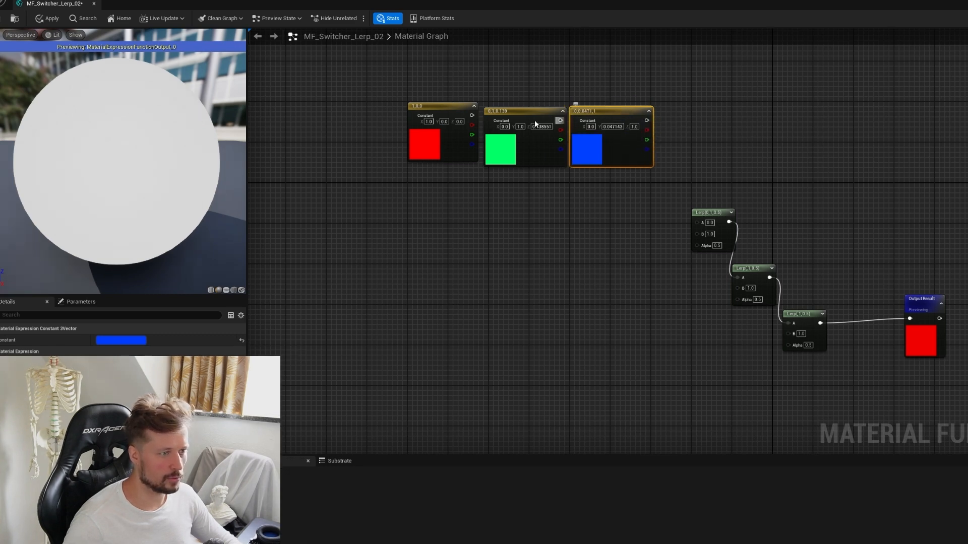
Step: Connect the red, green and blue constants to the B inputs of the first, second and third Lerp nodes respectively
left_click_drag(472, 115, 698, 233)
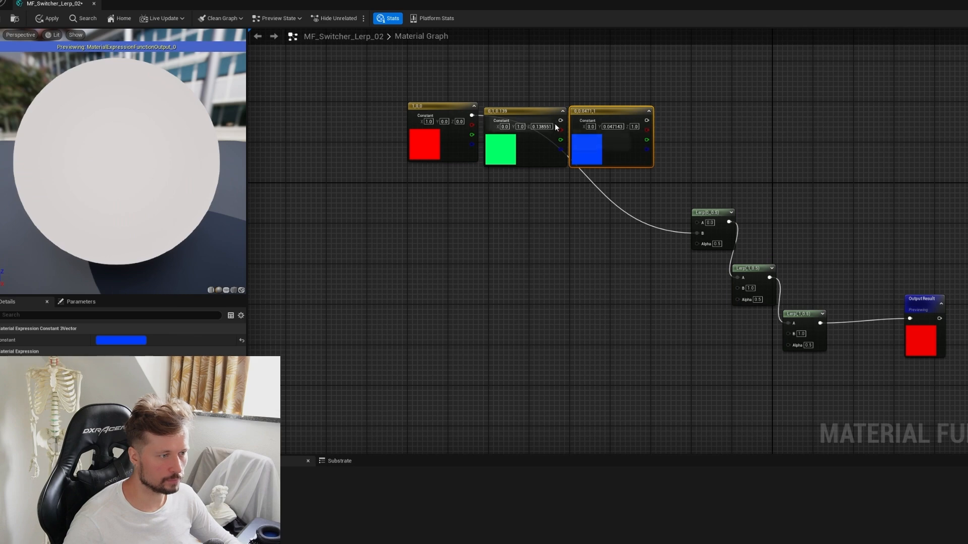
left_click_drag(560, 121, 737, 287)
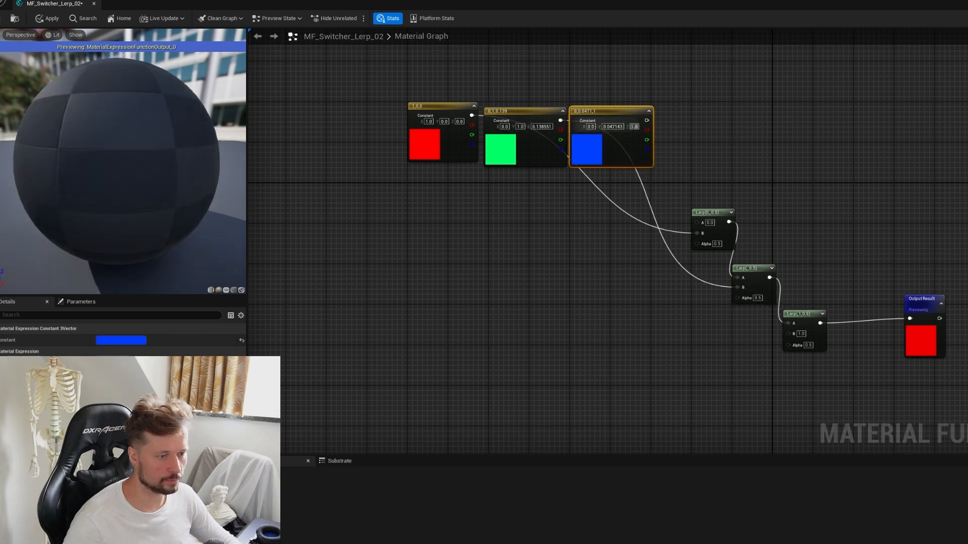
left_click_drag(647, 120, 788, 333)
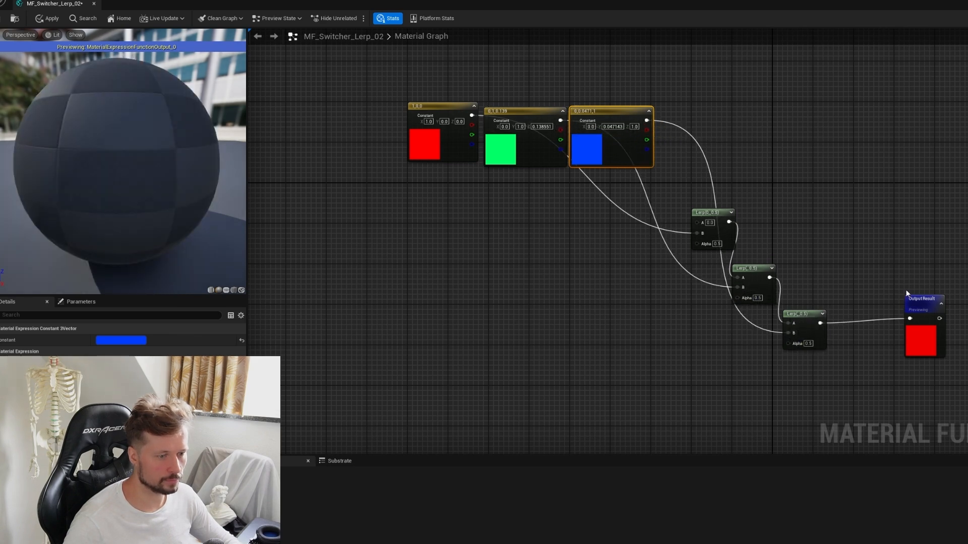
Step: Set the Alpha value of all three Lerp nodes to 1
left_click(717, 244)
type("1")
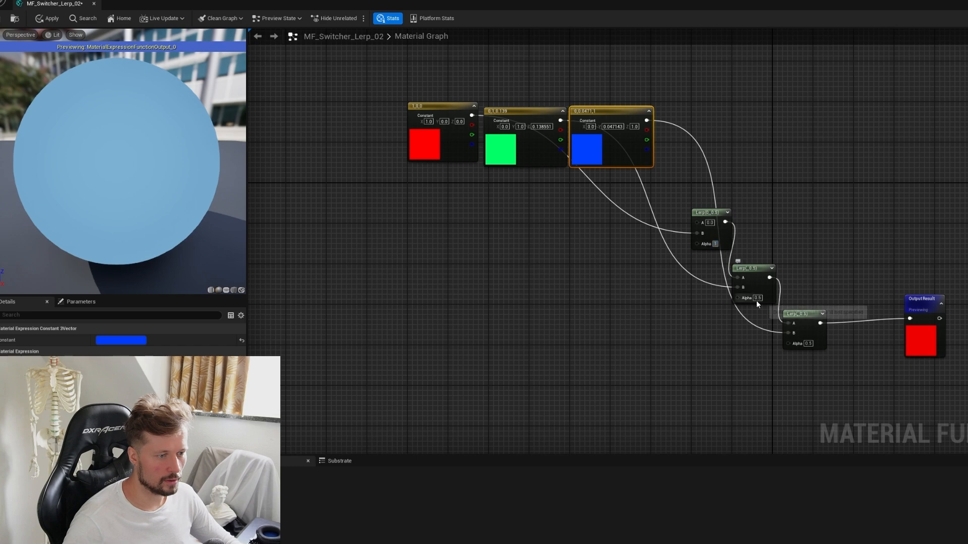
left_click(757, 297)
type("1")
left_click(809, 344)
type("1")
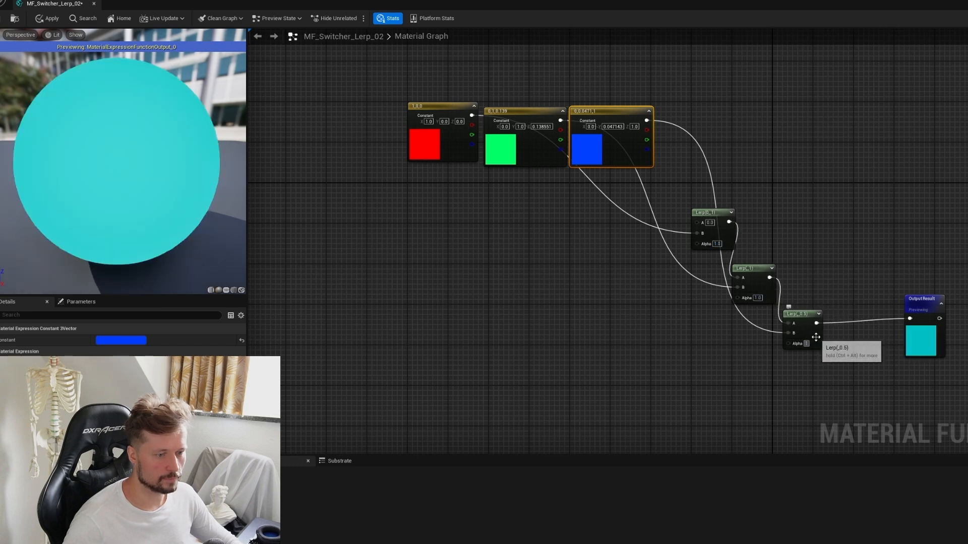
key("Return")
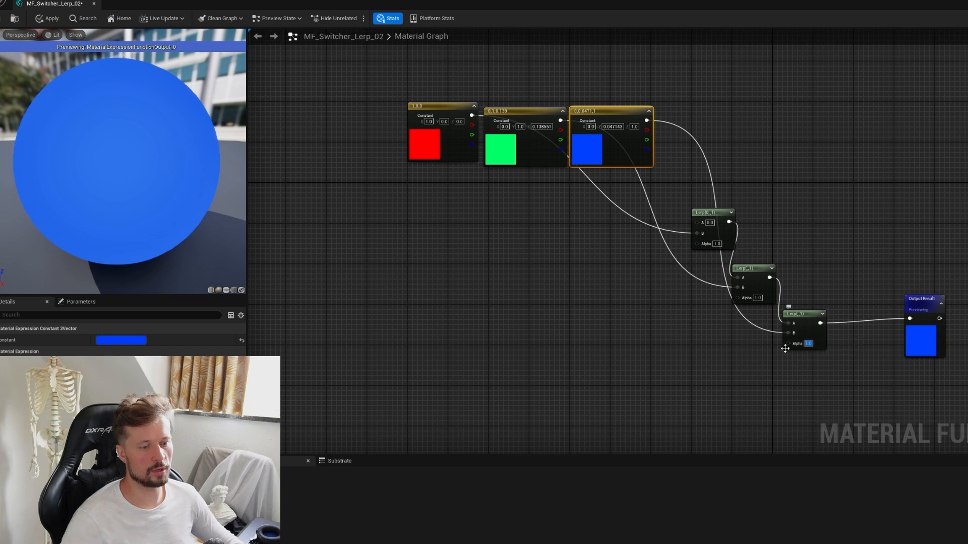
Step: Space out the graph by moving Output Result slightly right and the first Lerp node further left
left_click_drag(927, 297, 941, 302)
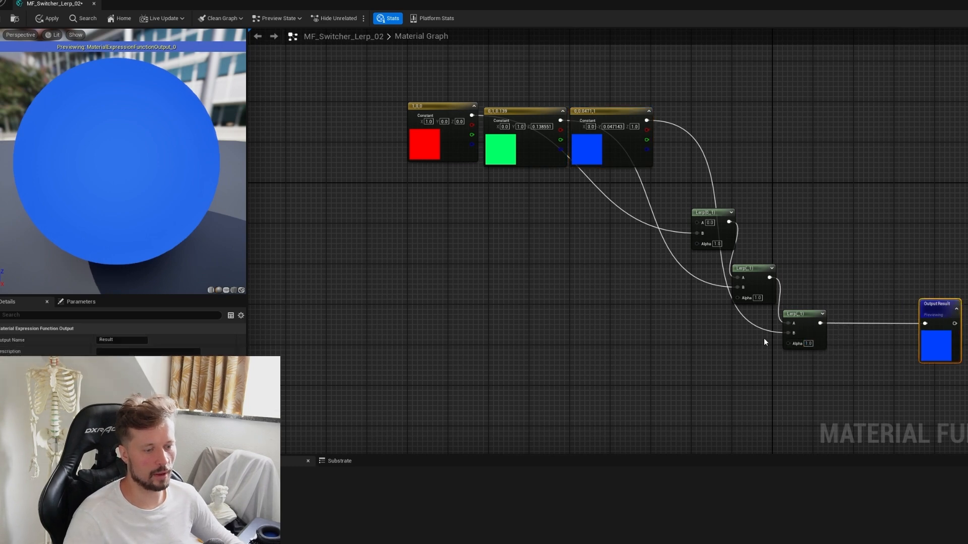
left_click_drag(708, 214, 682, 214)
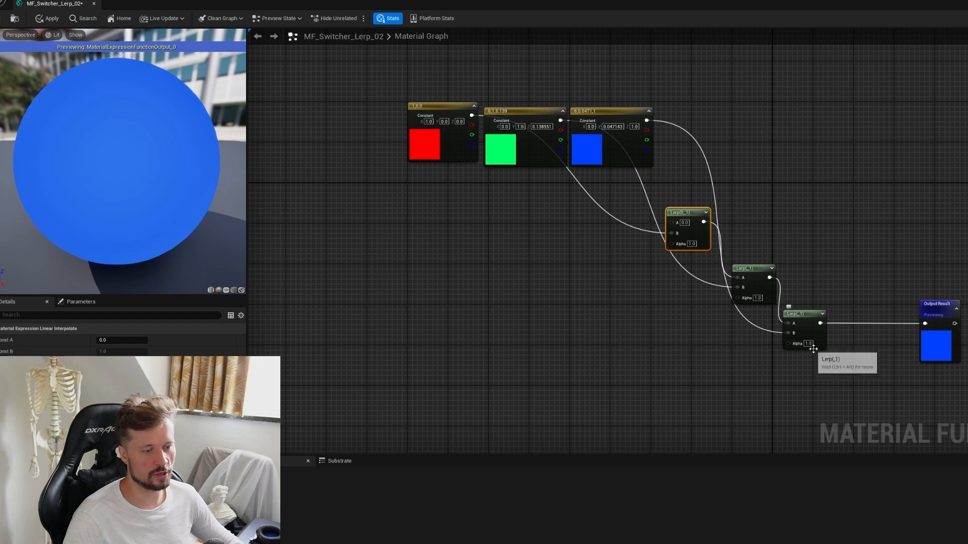
right_click_drag(544, 270, 646, 277)
scroll(646, 280, "down", 3)
right_click_drag(712, 297, 648, 286)
scroll(755, 295, "up", 3)
right_click_drag(772, 267, 790, 252)
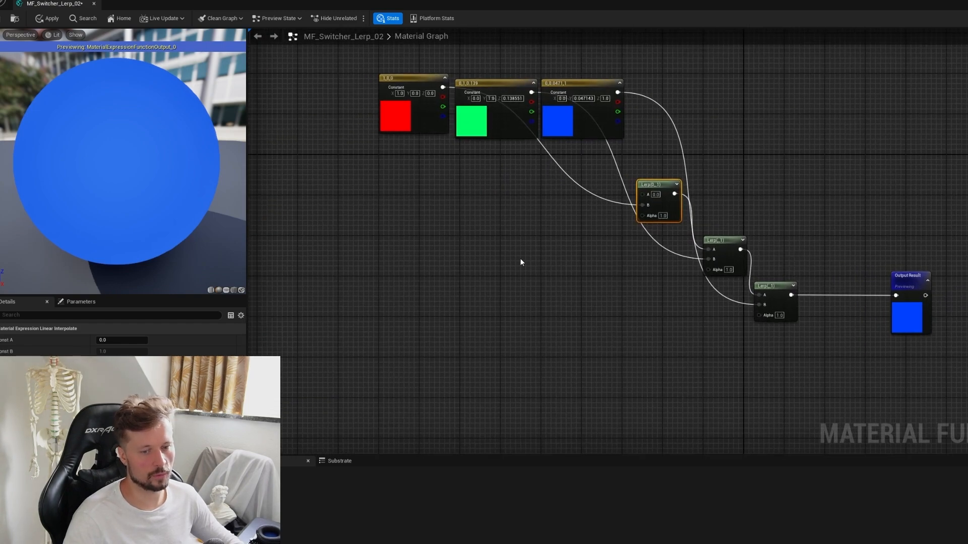
Step: Set the Alpha of the third Lerp node, followed by the second Lerp node, to 0 to test the color switching
right_click_drag(522, 261, 531, 271)
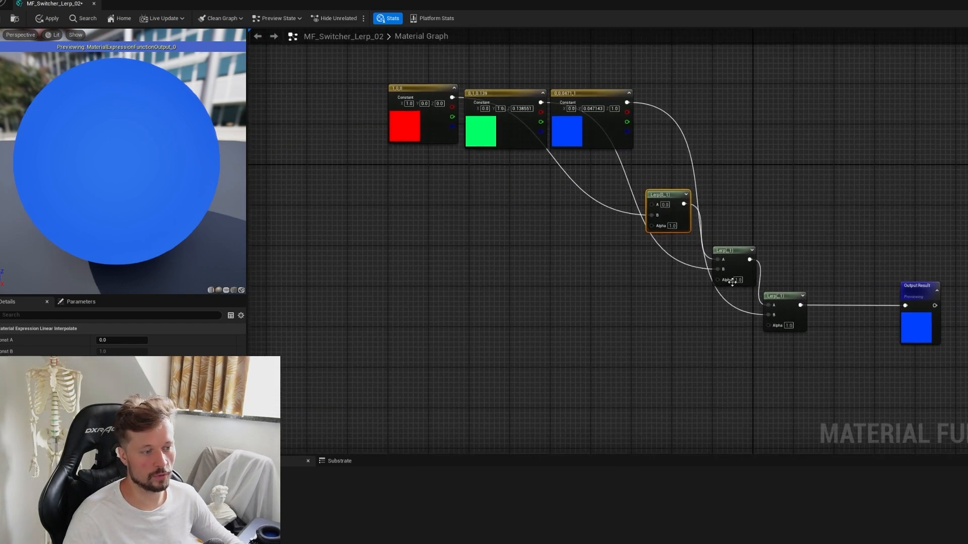
left_click(790, 325)
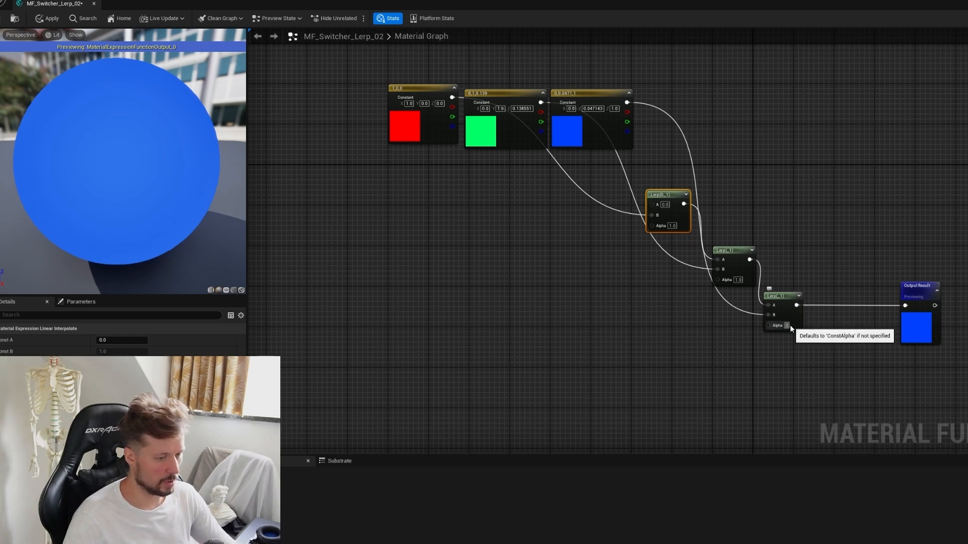
type("0")
key("Return")
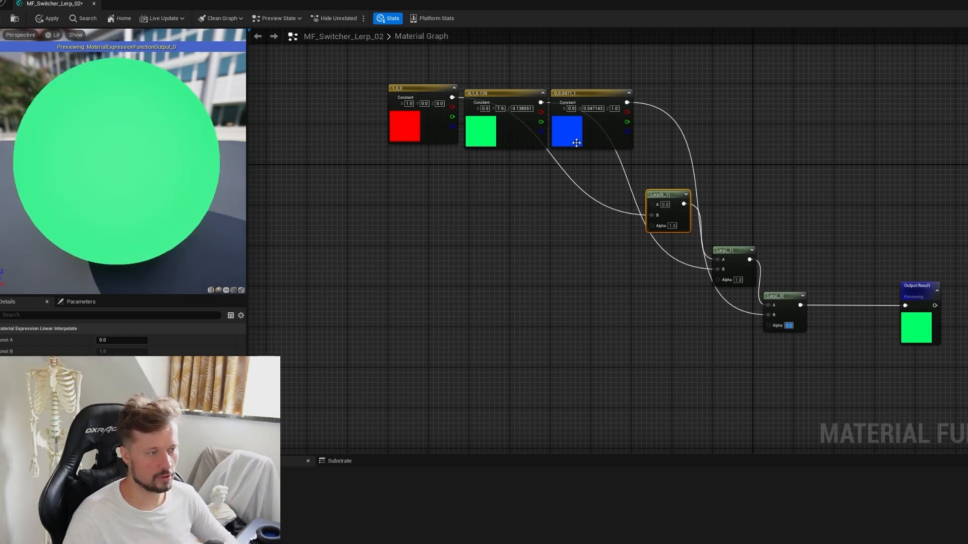
left_click(738, 280)
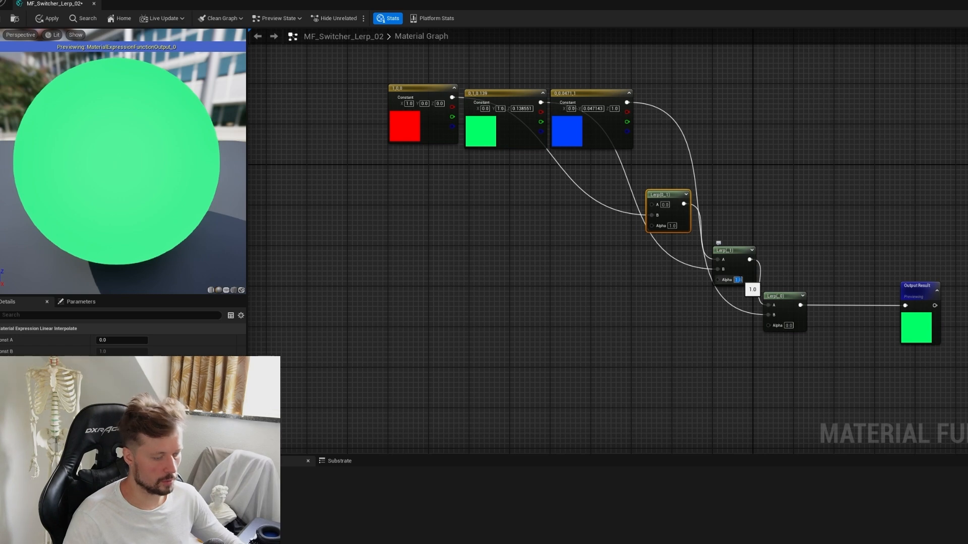
type("0")
key("Return")
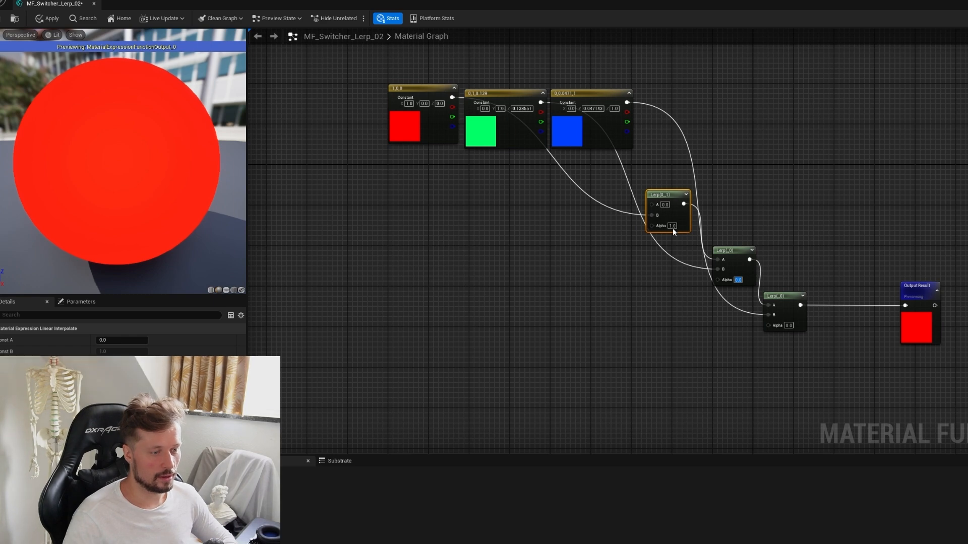
Step: Set the Alpha of the second and third Lerp nodes back to 1
type("1")
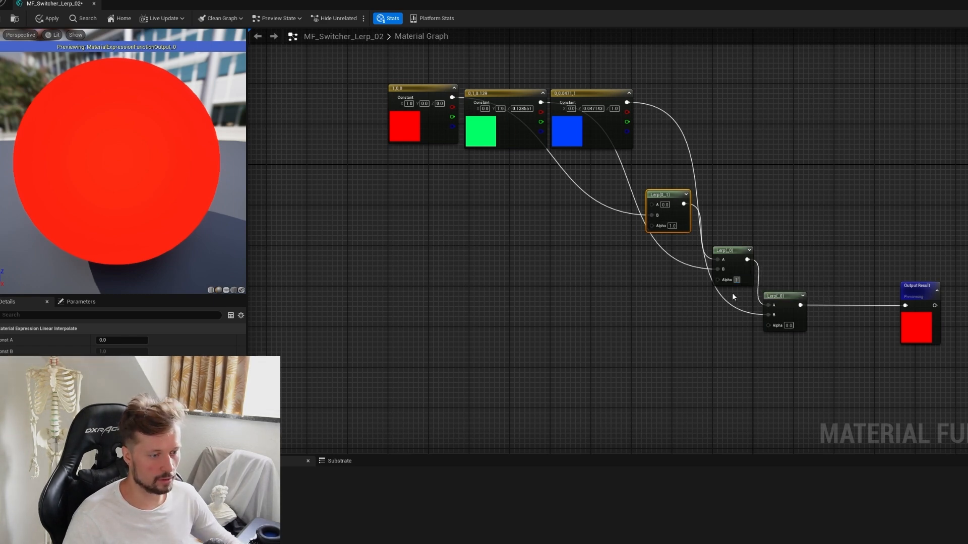
left_click(787, 325)
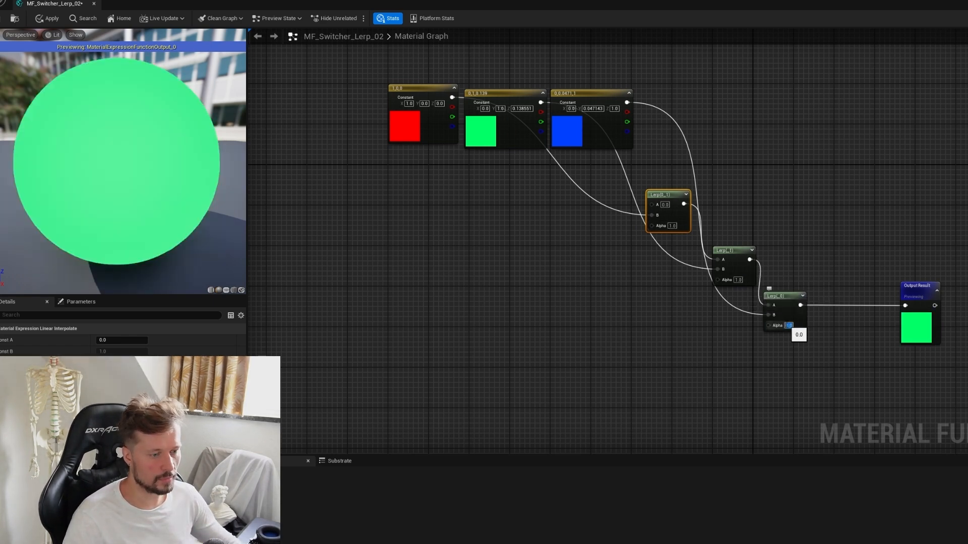
key("Return")
Step: Add a scalar Constant node in the empty space left of the color constants and set its value to 1
right_click_drag(335, 260, 686, 297)
right_click(485, 228)
type("const")
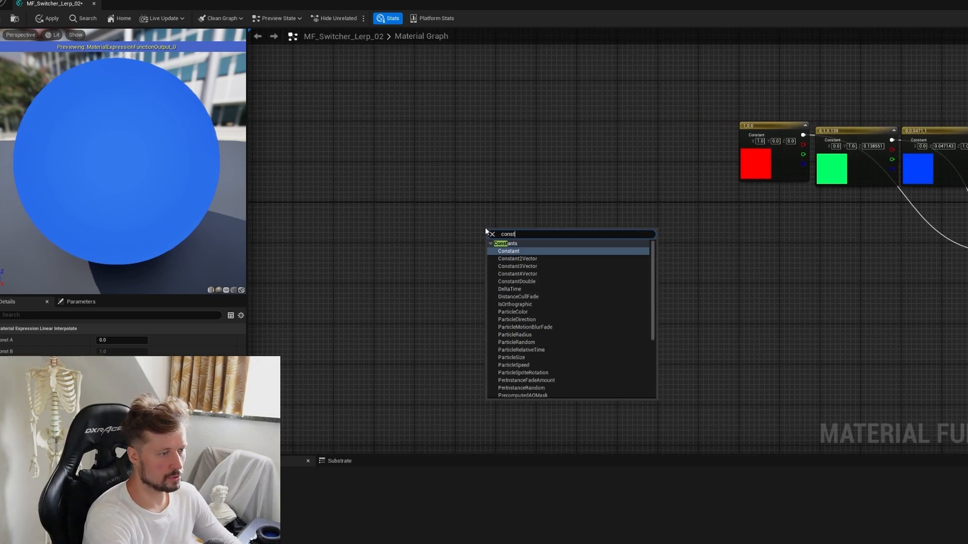
key("Return")
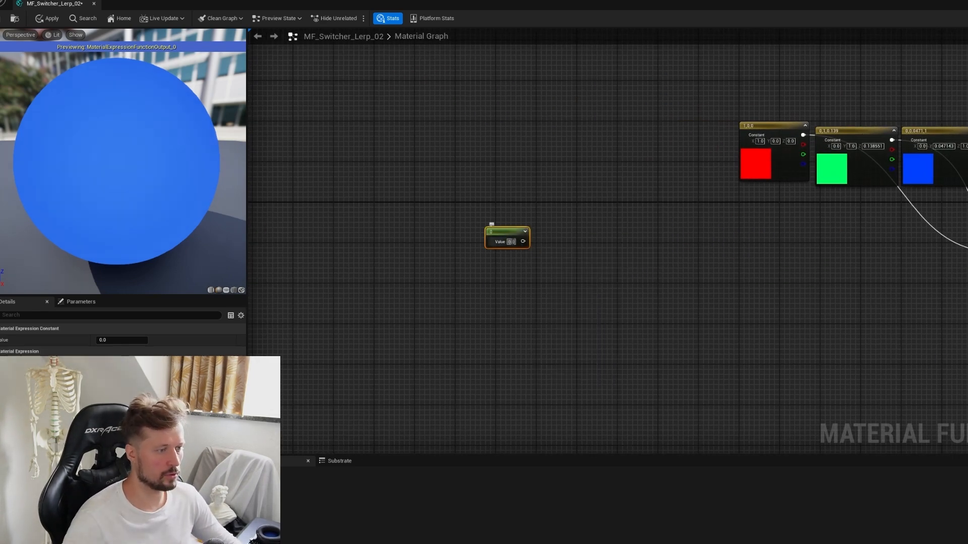
mouse_move(504, 236)
left_mouse_down()
mouse_move(458, 225)
mouse_move(520, 232)
left_mouse_up()
left_click(465, 232)
type("1")
key("Return")
Step: Add a FunctionInput node fed by the scalar constant into its Preview pin and level it with the constant
type("sun")
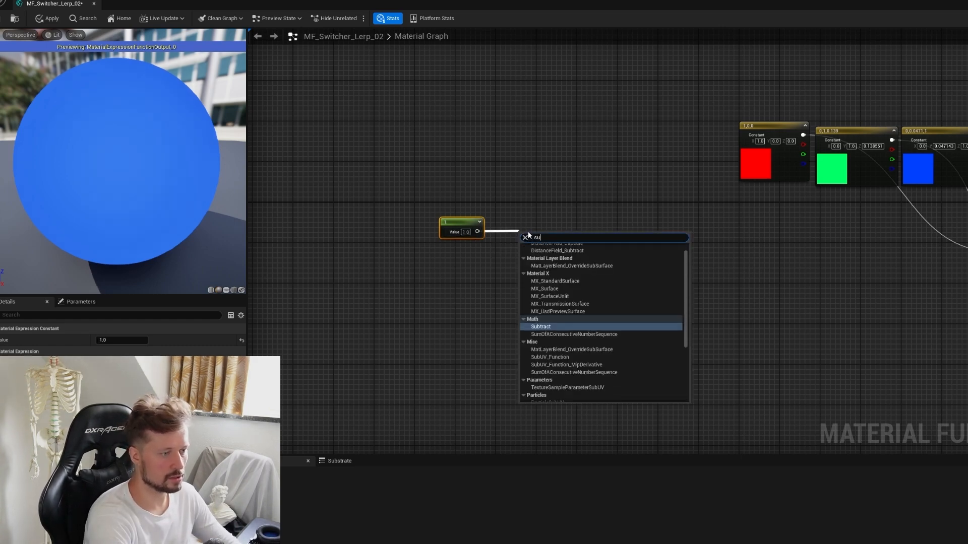
key("BackSpace")
key("BackSpace")
key("BackSpace")
type("fun")
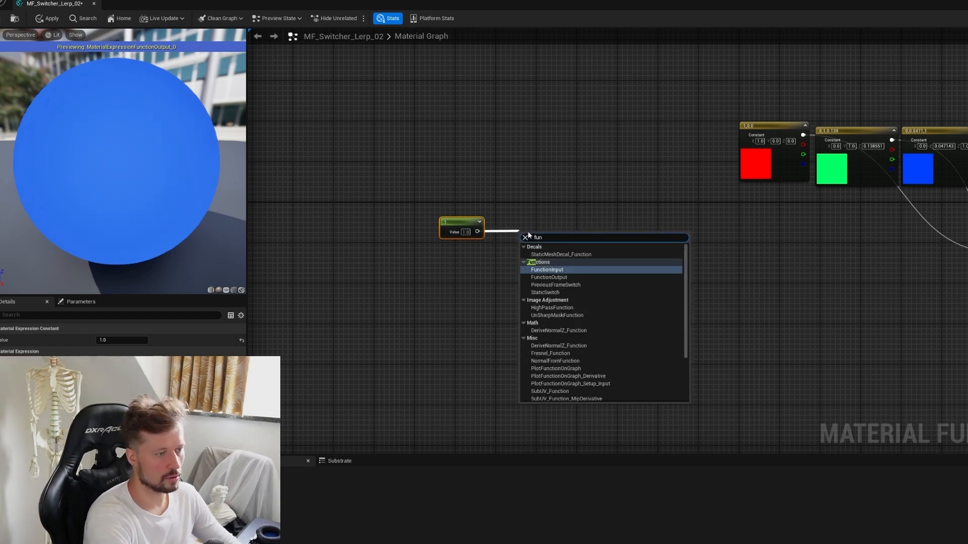
key("Return")
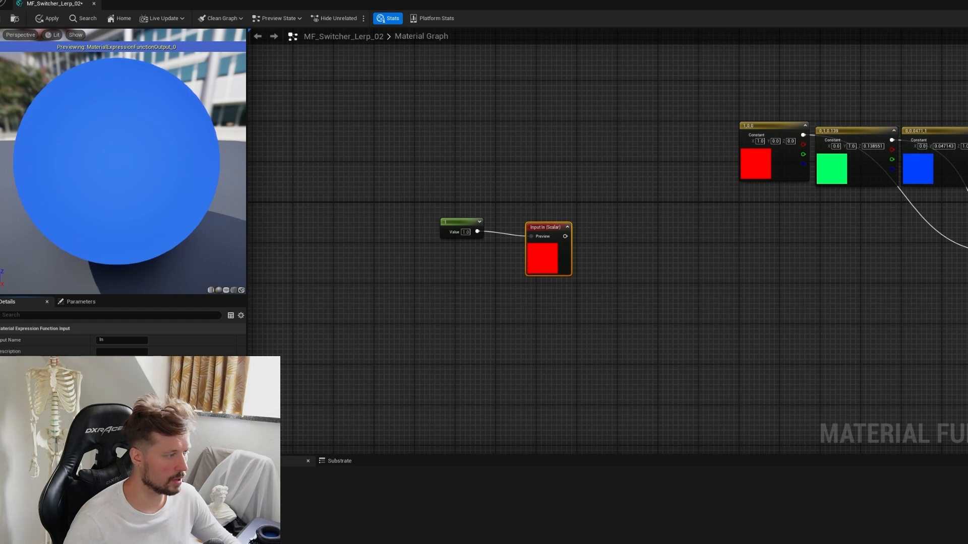
right_click_drag(635, 300, 537, 286)
scroll(430, 240, "down", 1)
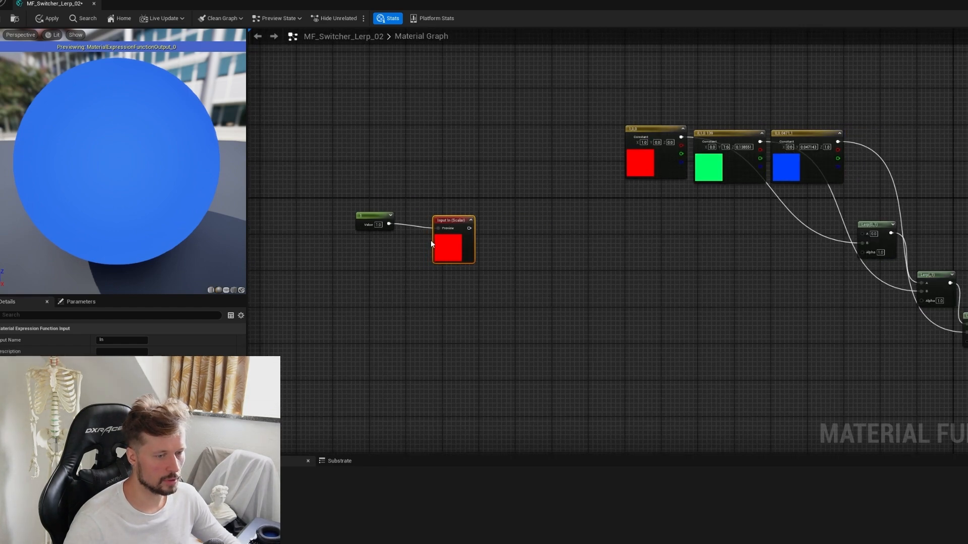
left_click_drag(441, 219, 438, 210)
Step: Connect the scalar function input to the Alpha pins of the first, second and third Lerp nodes
right_click_drag(529, 225, 458, 211)
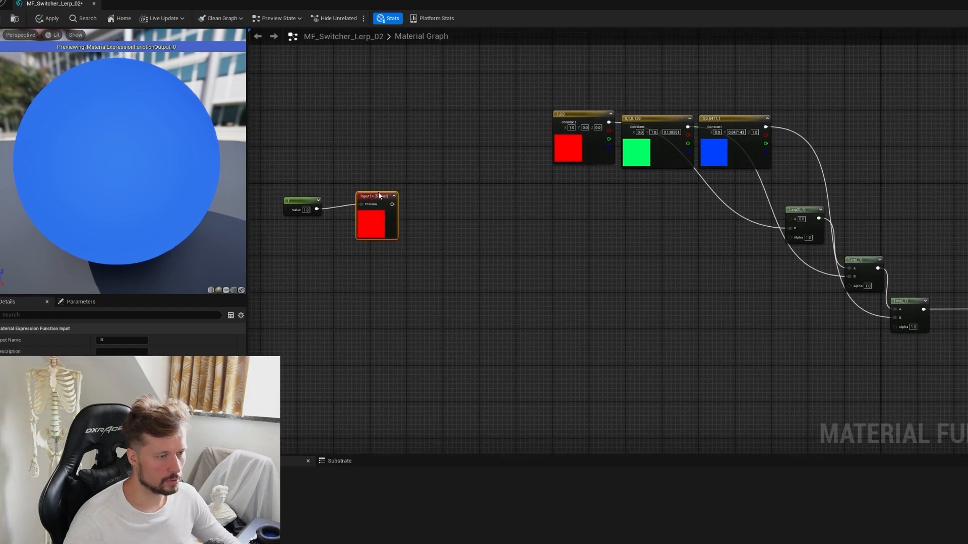
left_click_drag(378, 197, 795, 238)
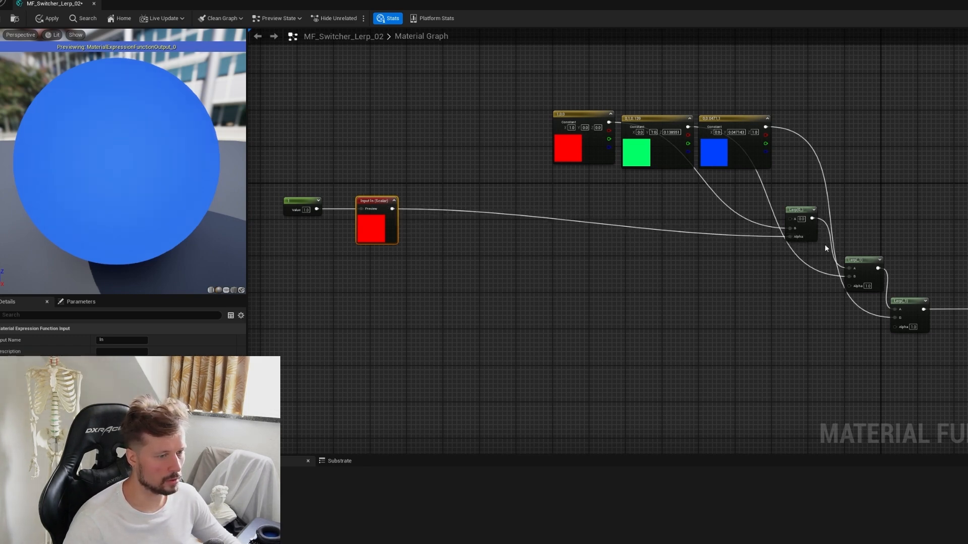
left_click_drag(393, 209, 849, 285)
left_click_drag(393, 209, 895, 327)
Step: Set the scalar constant feeding the function input to 3
right_click_drag(723, 293, 758, 308)
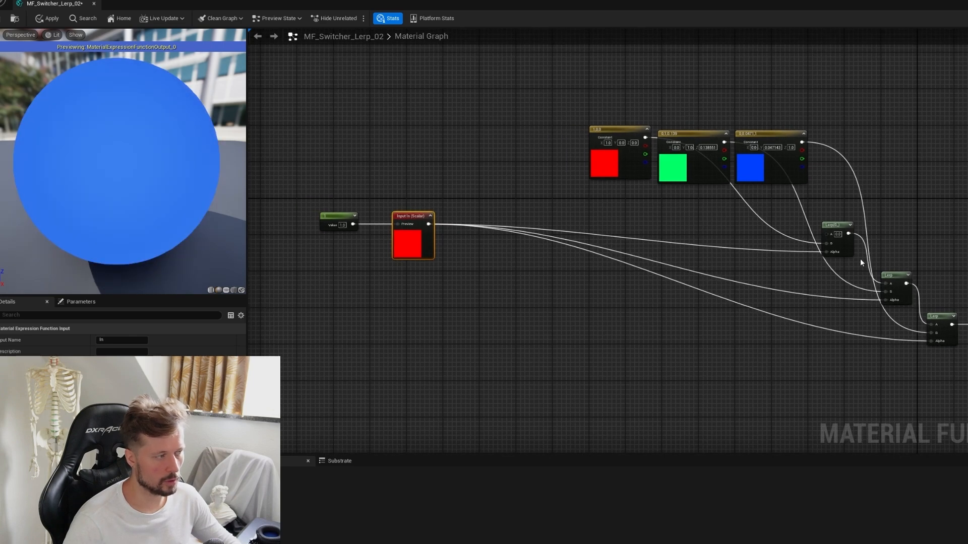
right_click_drag(906, 280, 806, 265)
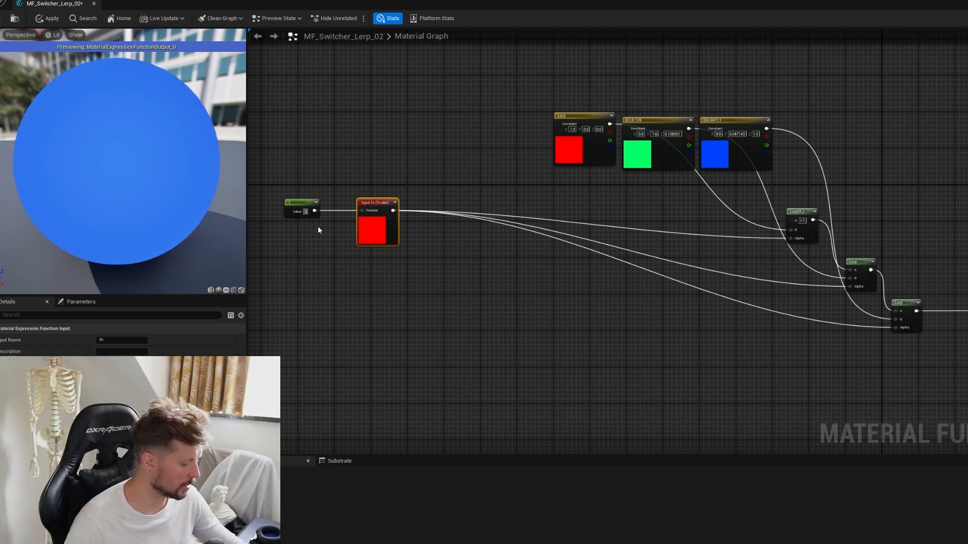
key("Return")
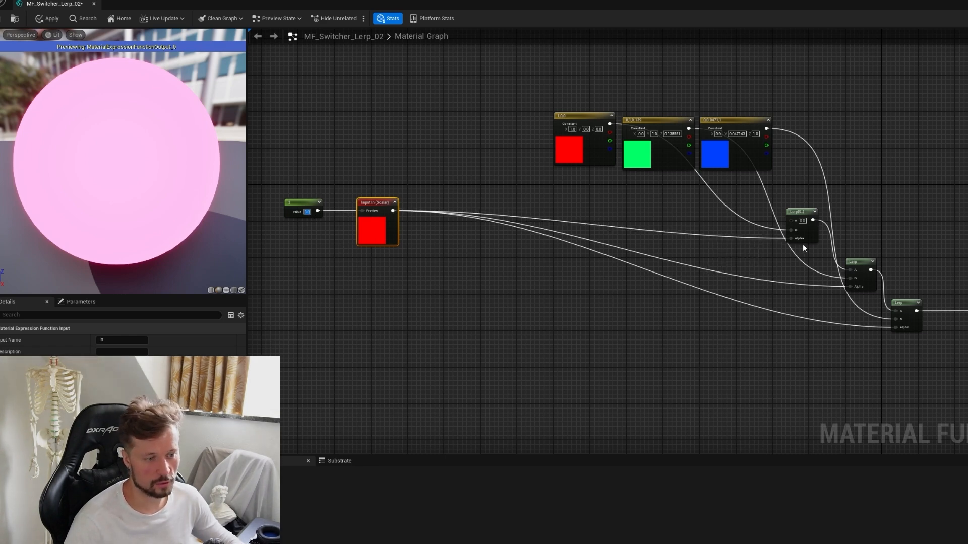
Step: Insert a Subtract node with B set to 2 between the function input and the third Lerp's Alpha, placed nearer the input
right_click_drag(803, 244, 770, 231)
right_click_drag(569, 267, 644, 276)
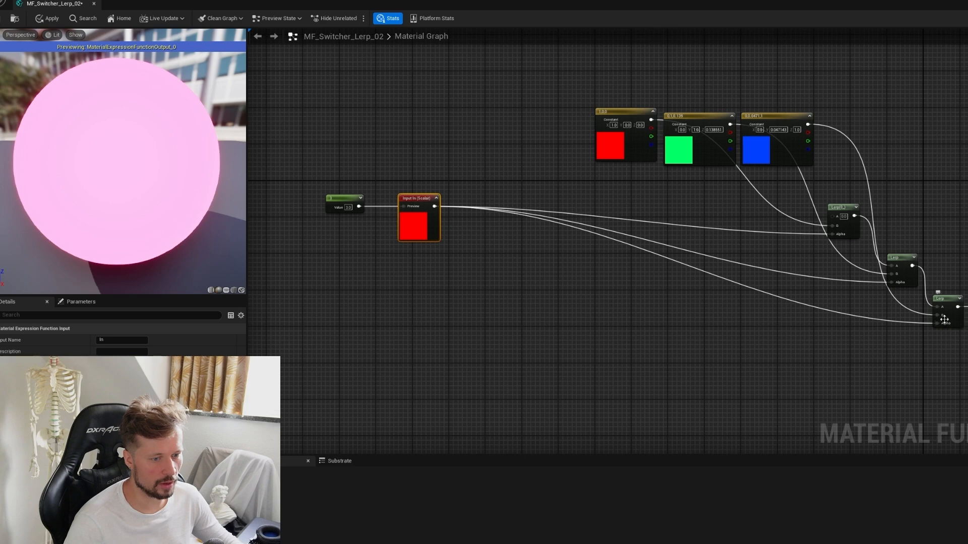
left_click_drag(938, 323, 657, 310)
type("s")
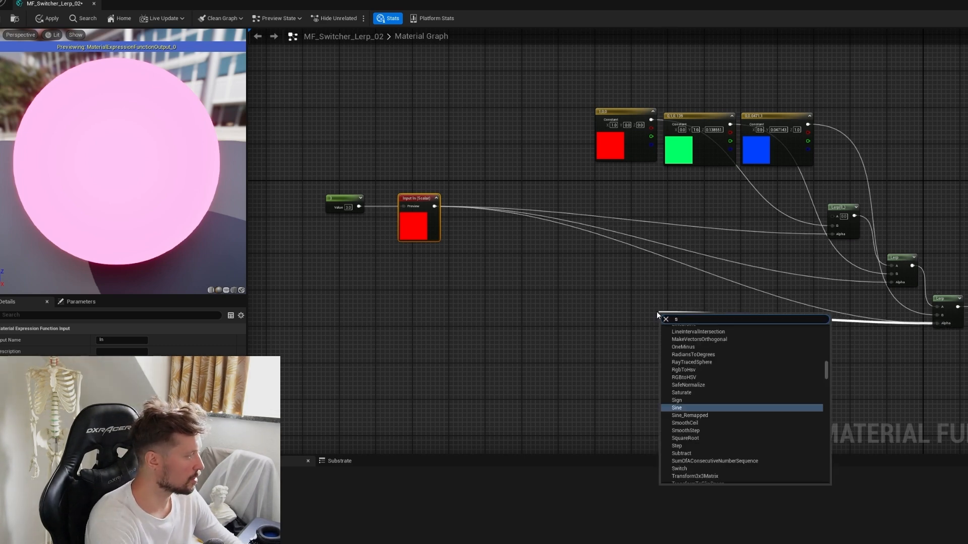
type("ubtr")
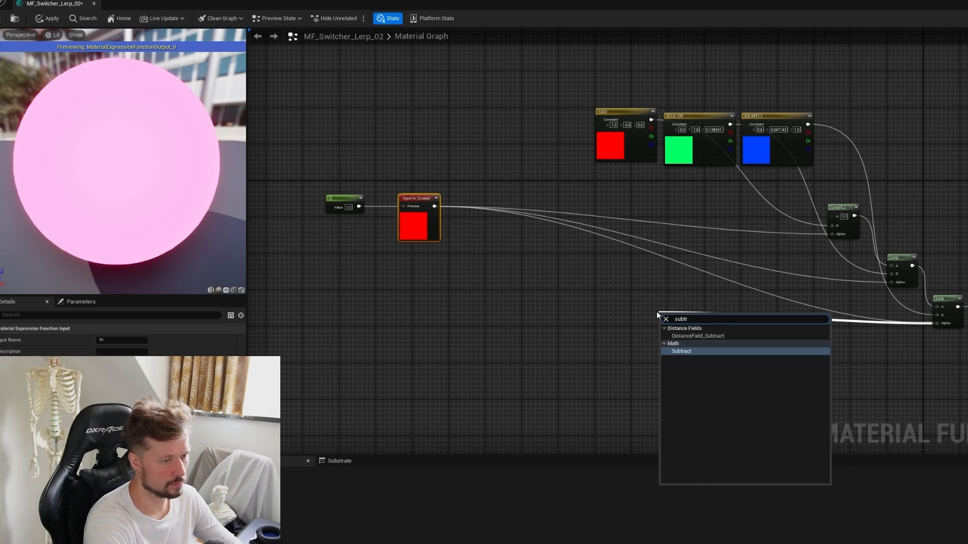
key("Return")
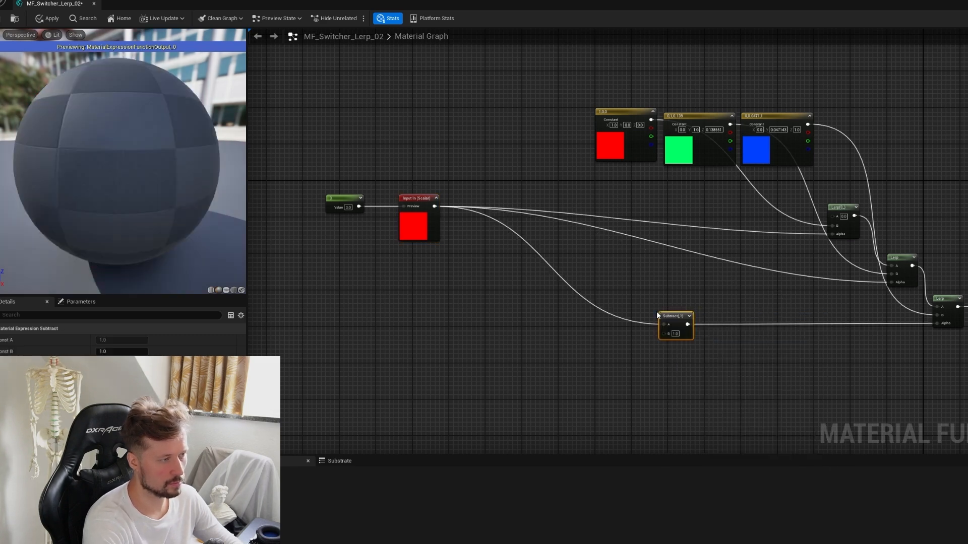
left_click(676, 333)
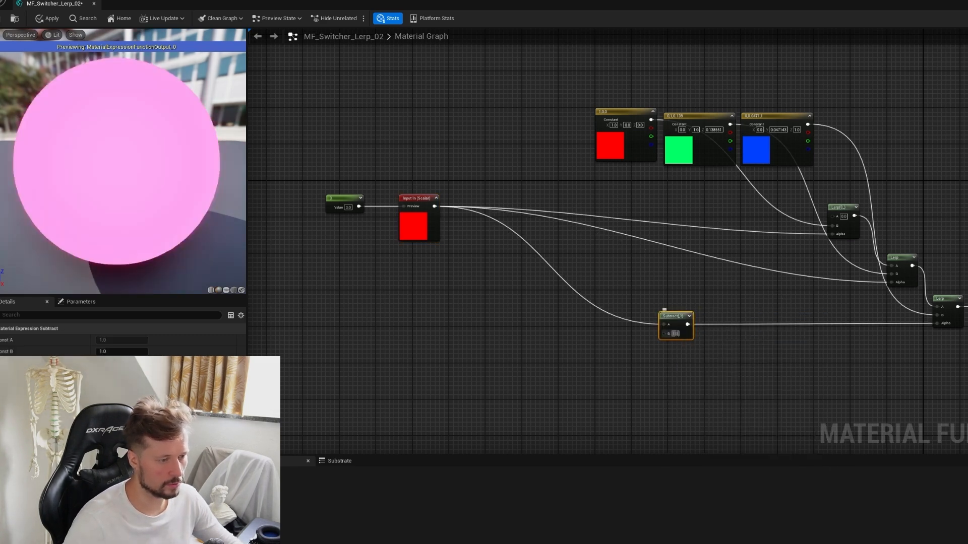
type("2")
key("Return")
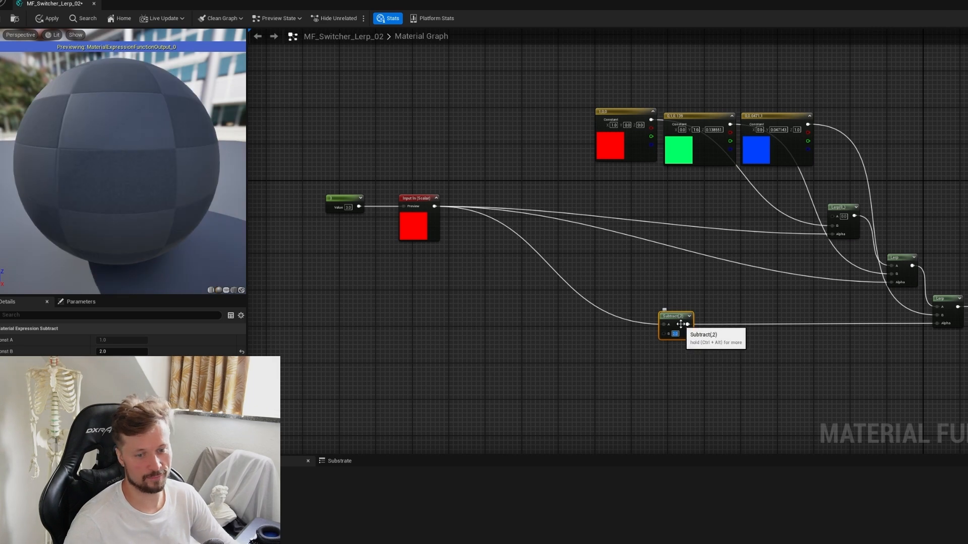
left_click_drag(594, 309, 589, 318)
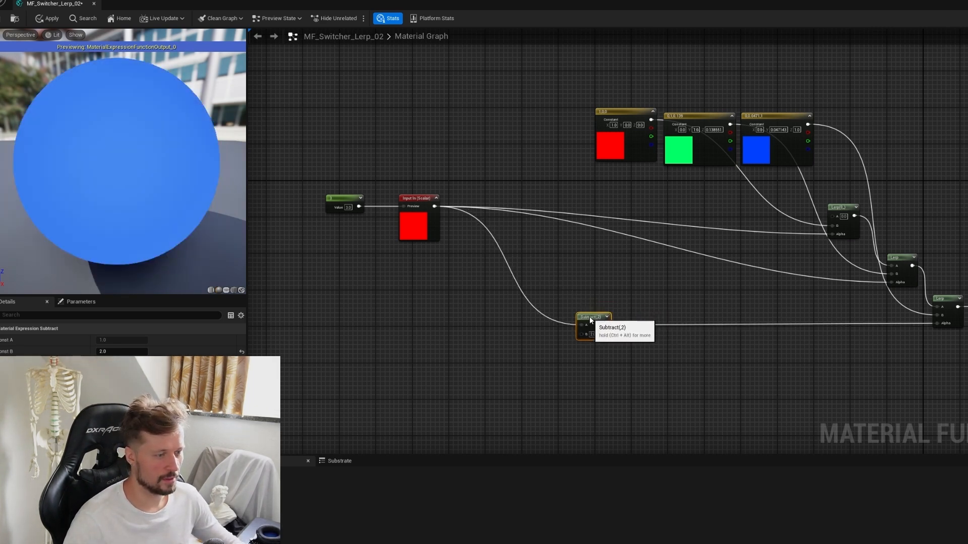
Step: Insert a Subtract node with B of 1 before the second Lerp's Alpha and place it above the other Subtract node
left_click_drag(893, 281, 636, 264)
type("sub")
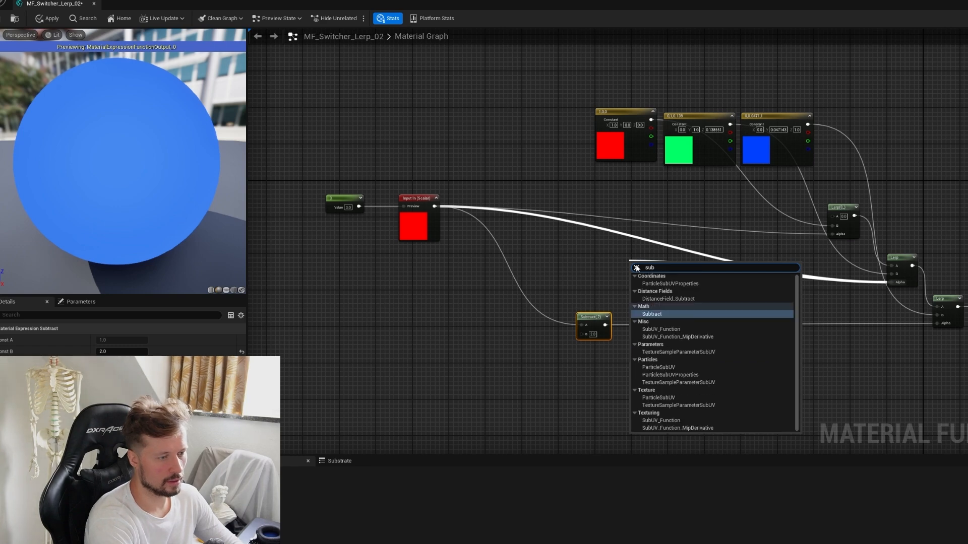
key("Return")
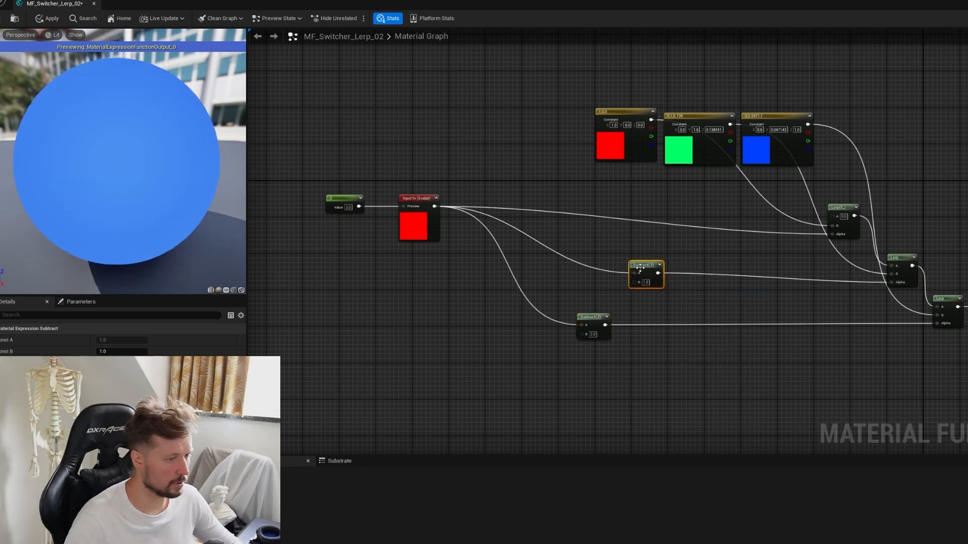
left_click_drag(642, 268, 585, 274)
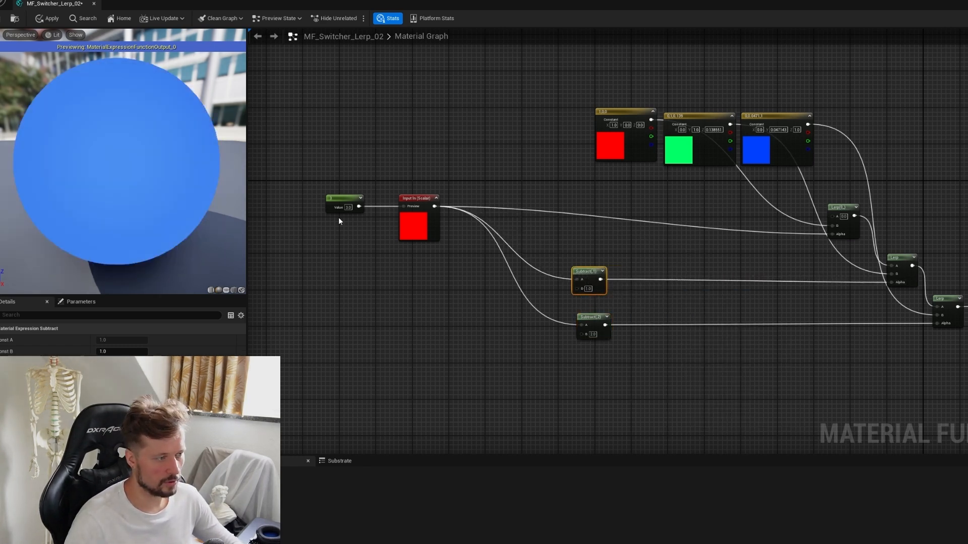
Step: Test the switch by setting the scalar constant to 2, followed by 1
right_click_drag(649, 322, 619, 316)
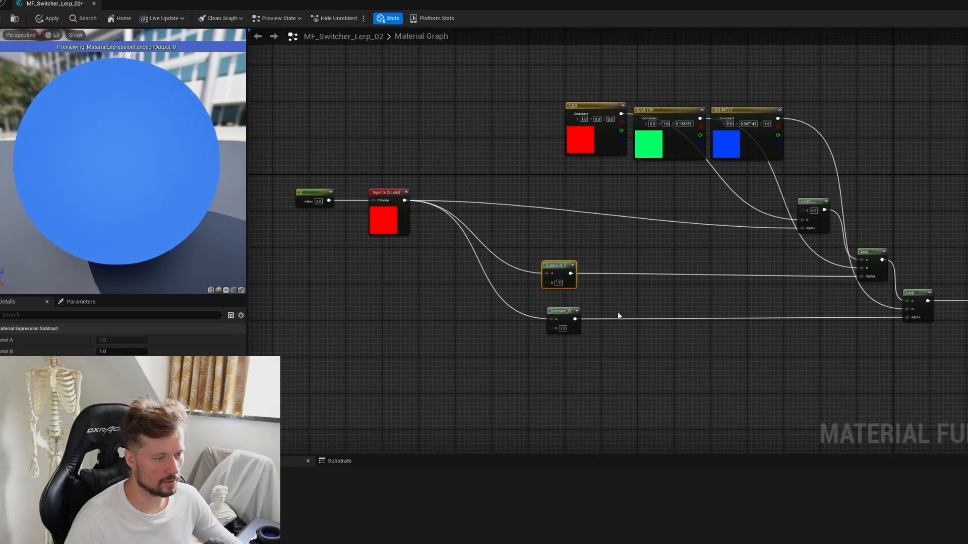
left_click(316, 202)
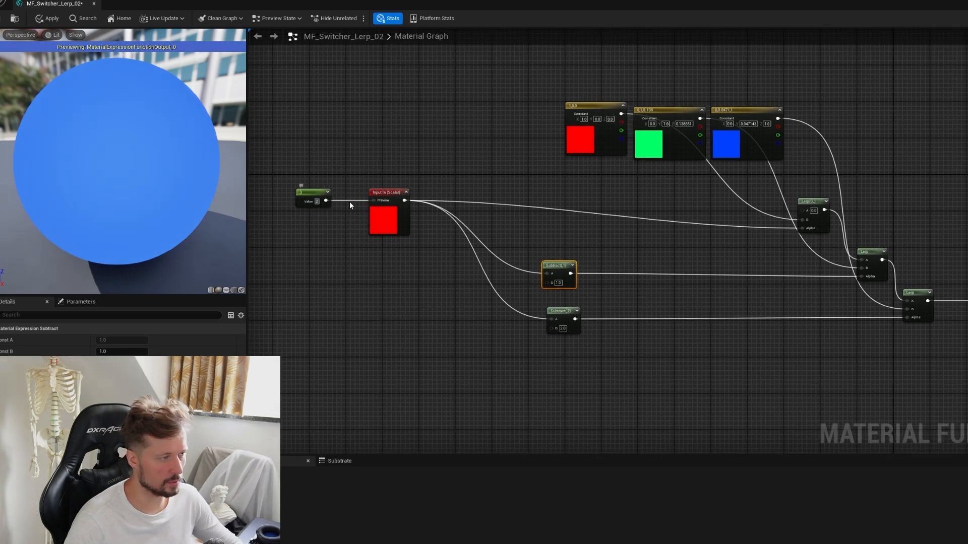
key("Return")
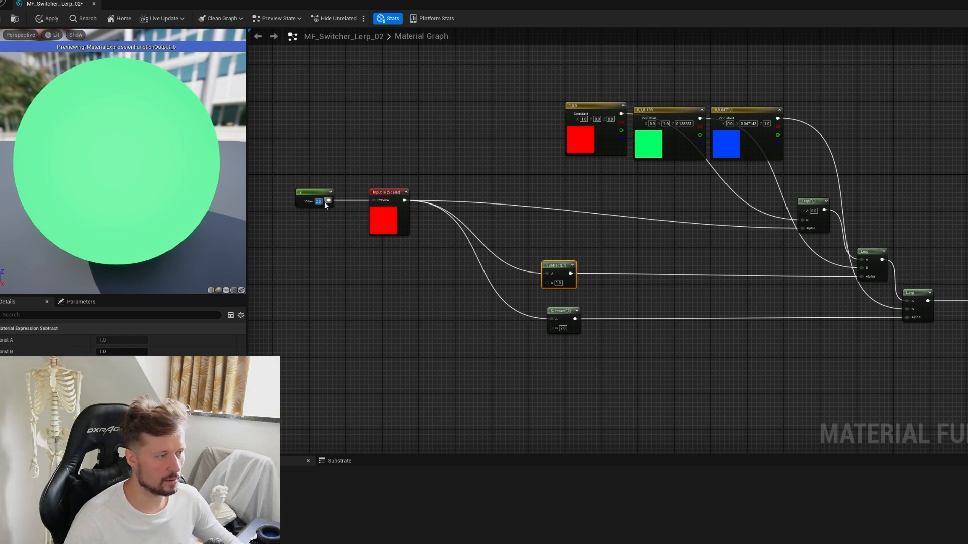
key("Return")
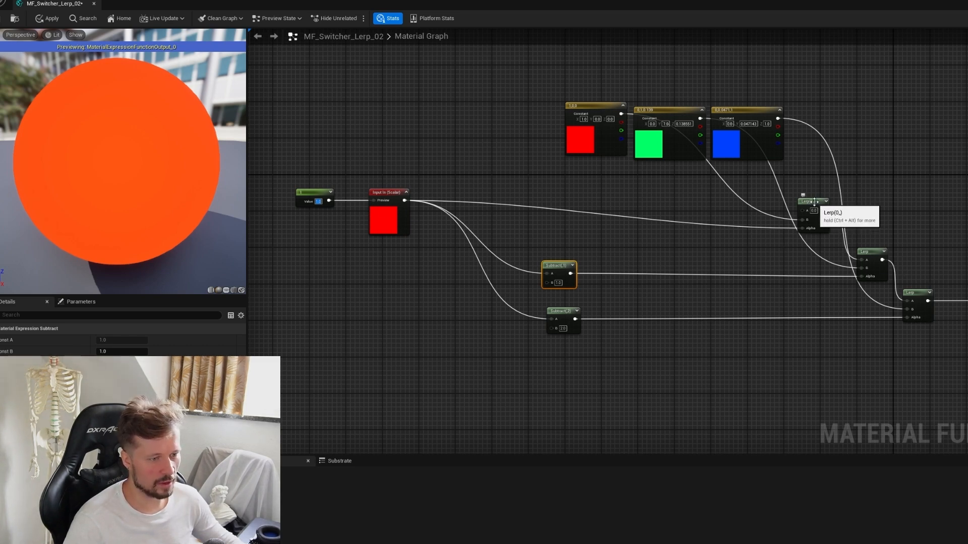
Step: Nudge the first Lerp node up and insert a Saturate node between the lower Subtract node and the third Lerp's Alpha
left_click_drag(813, 204, 812, 195)
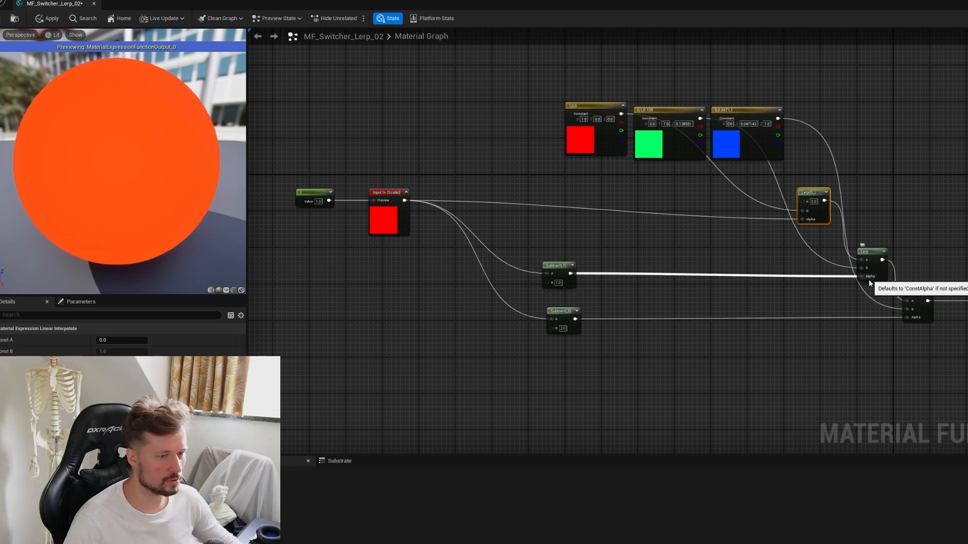
left_click_drag(914, 318, 640, 314)
type("sat")
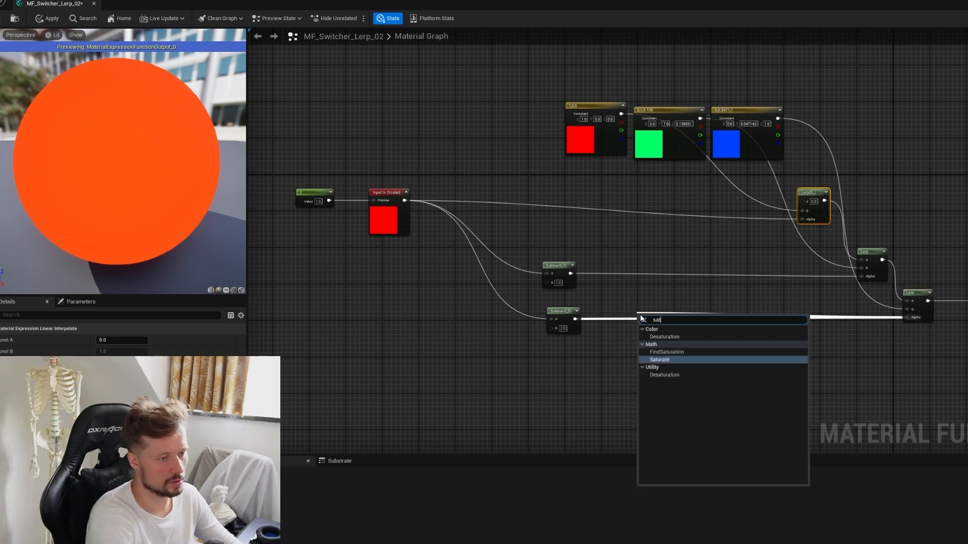
key("Return")
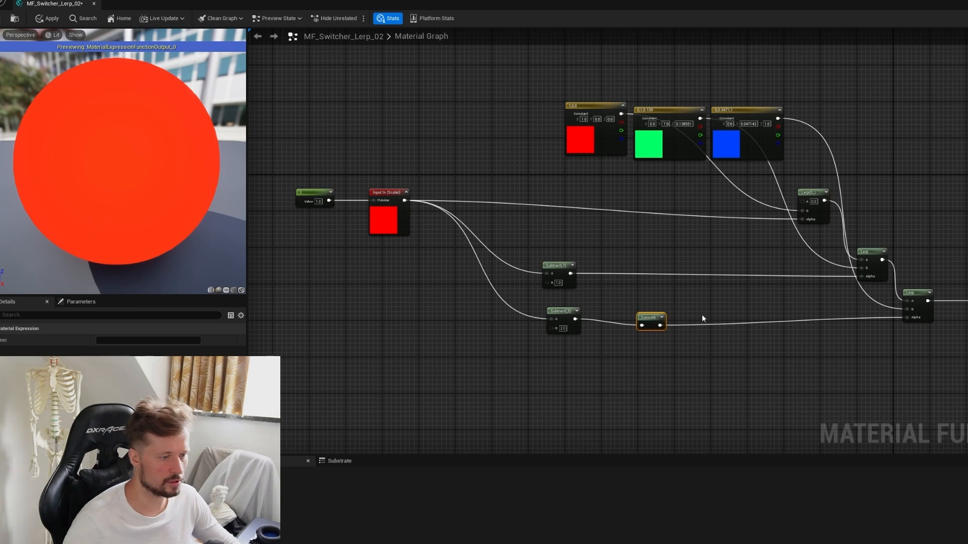
Step: Insert a Saturate node between the upper Subtract node and the second Lerp's Alpha, aligned above the other Saturate node
left_click_drag(650, 318, 638, 316)
left_click_drag(861, 276, 677, 272)
type("s")
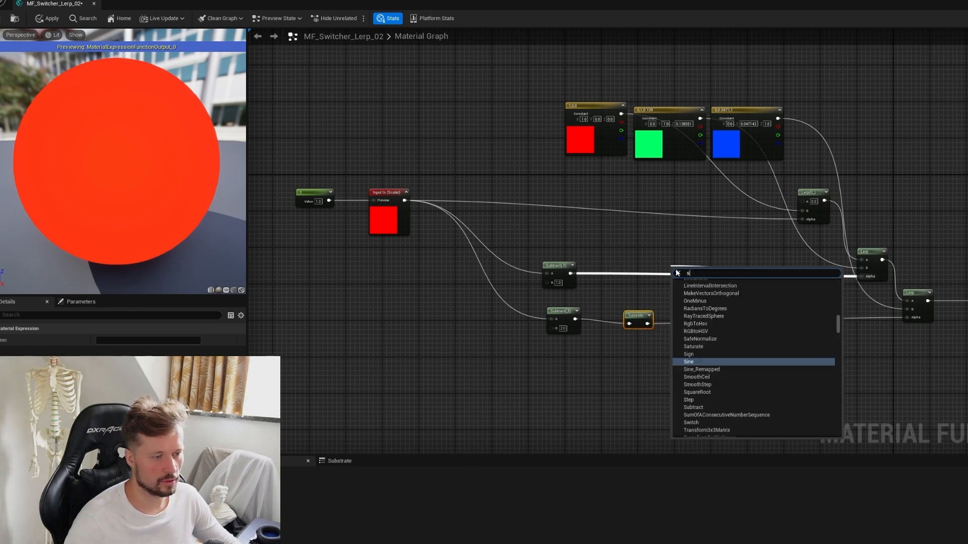
type("at")
key("Return")
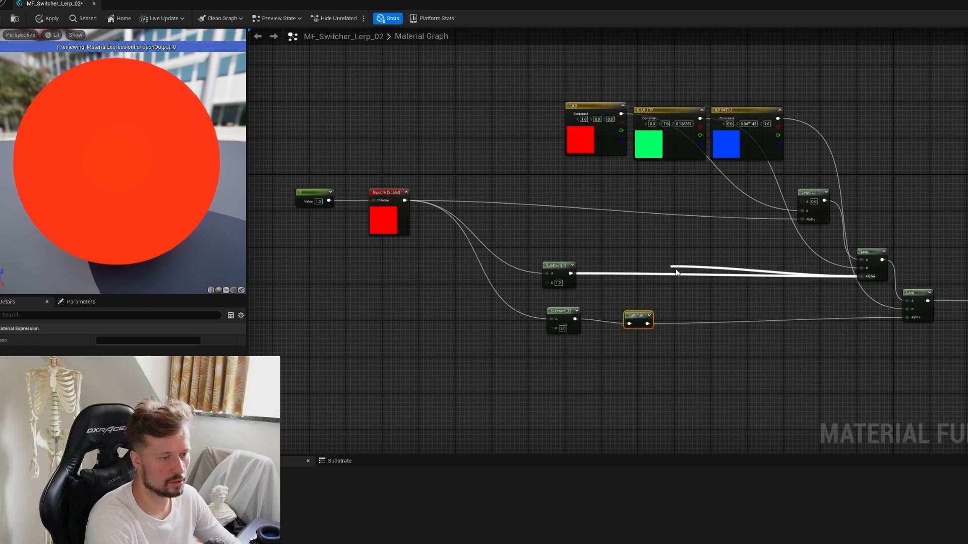
left_click_drag(681, 271, 633, 270)
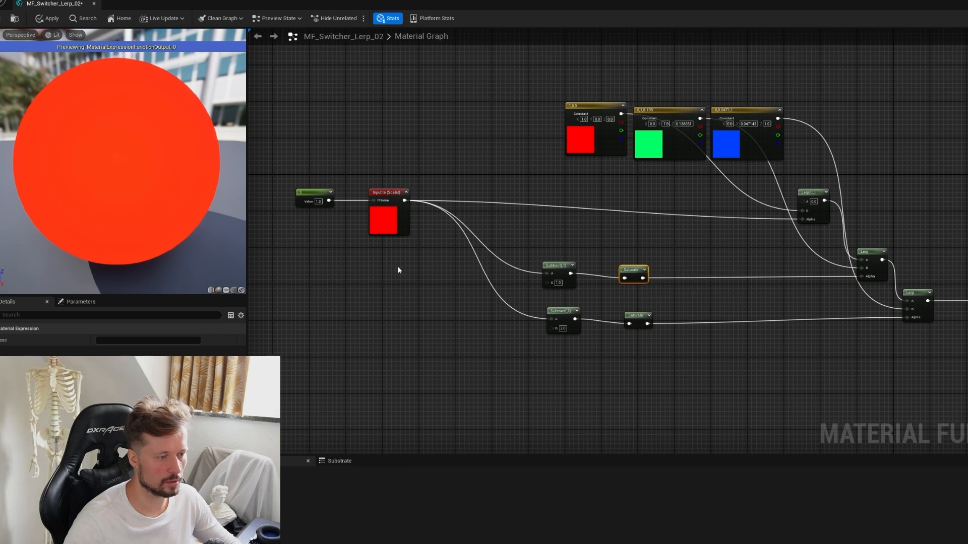
Step: Test the switch by raising the scalar constant to 4, and shift the lower Saturate node closer to its Subtract node
left_click(322, 205)
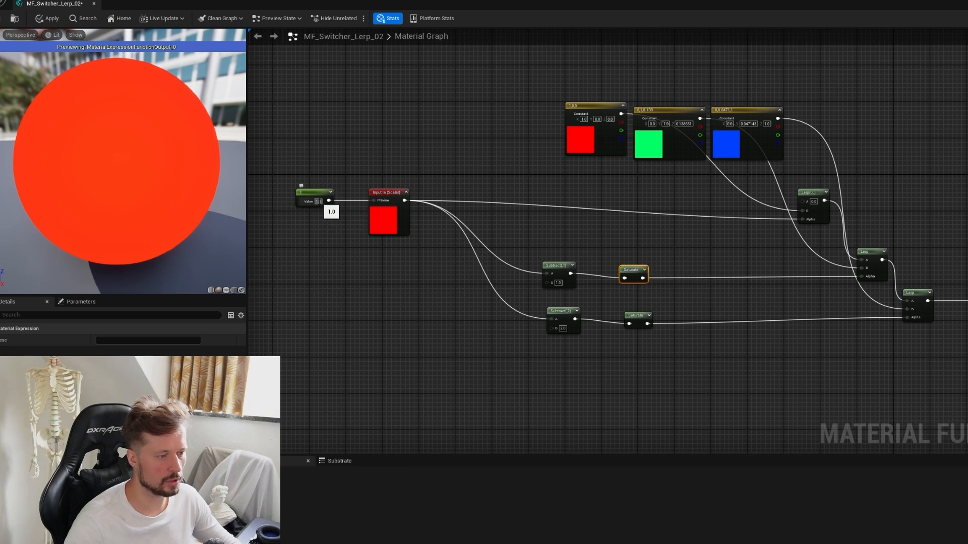
type("2")
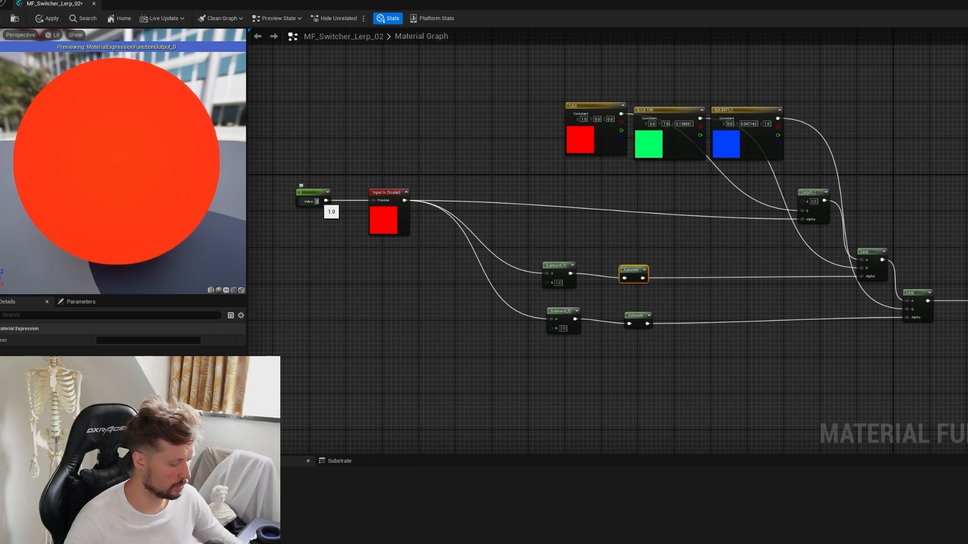
key("Return")
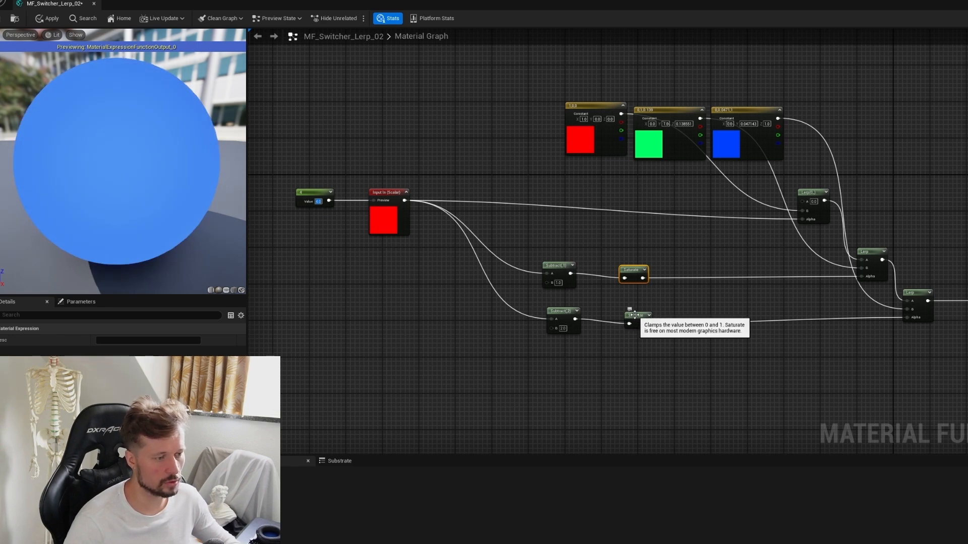
left_click_drag(650, 324, 646, 325)
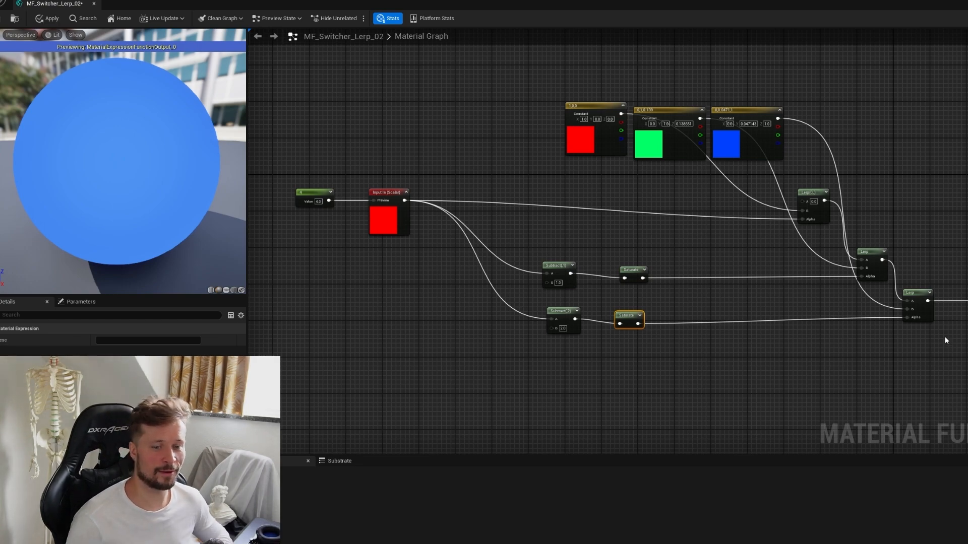
right_click_drag(945, 337, 828, 350)
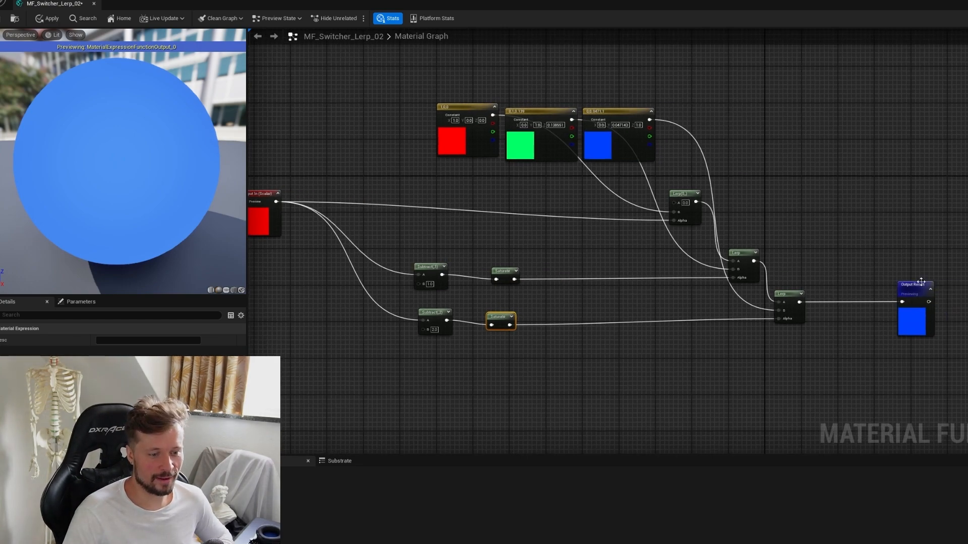
left_click(917, 285)
right_click_drag(530, 293, 625, 299)
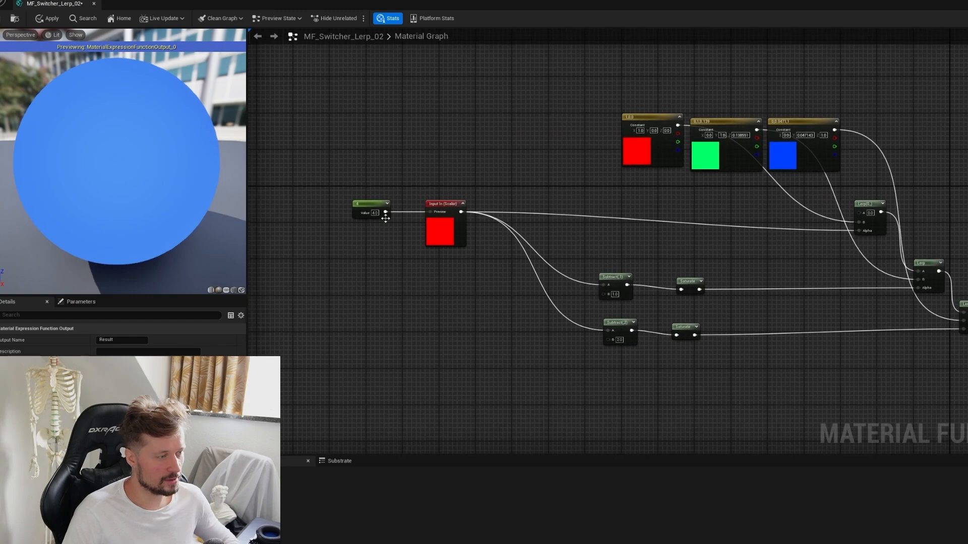
Step: Check the switch's output colour with the scalar constant at 2 and at 1
left_click(375, 213)
type("2")
key("Return")
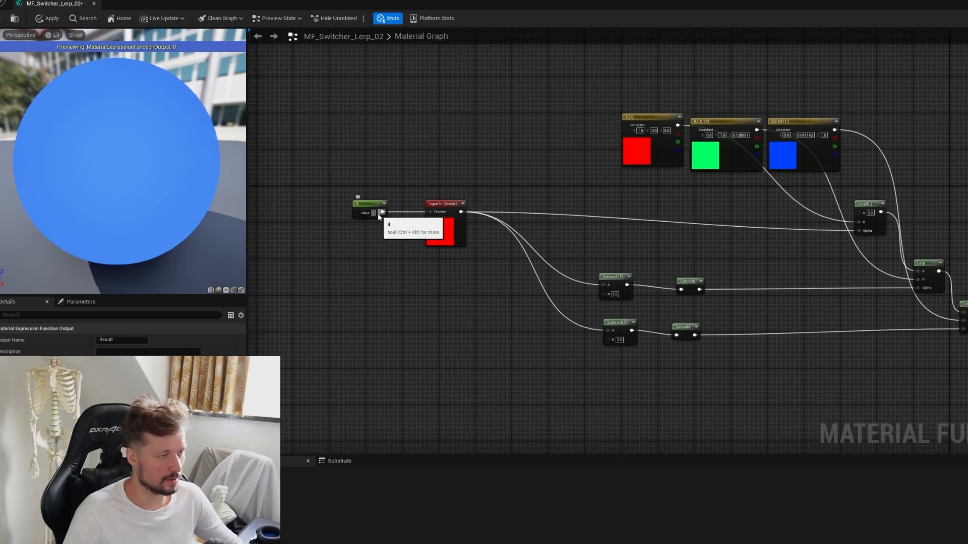
scroll(380, 214, "down", 3)
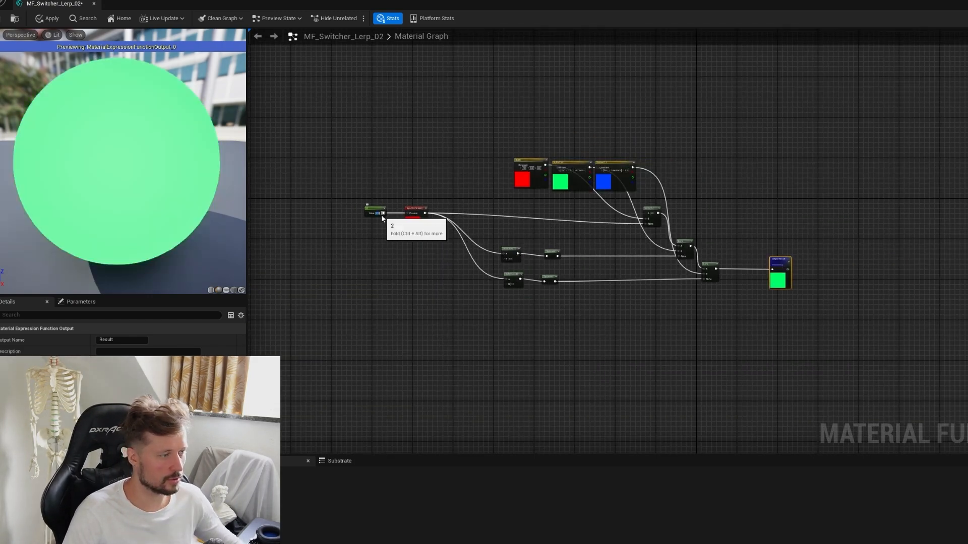
type("1")
key("Return")
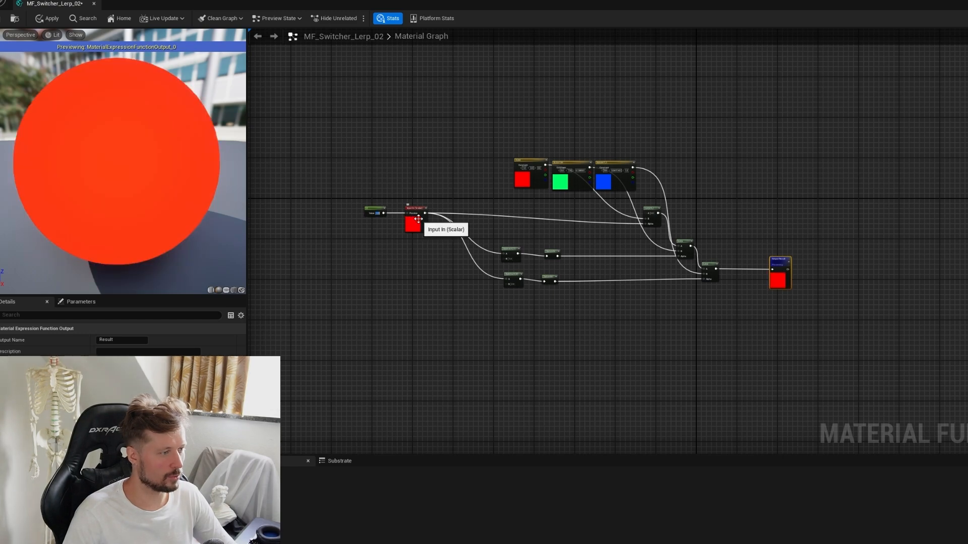
scroll(380, 214, "up", 3)
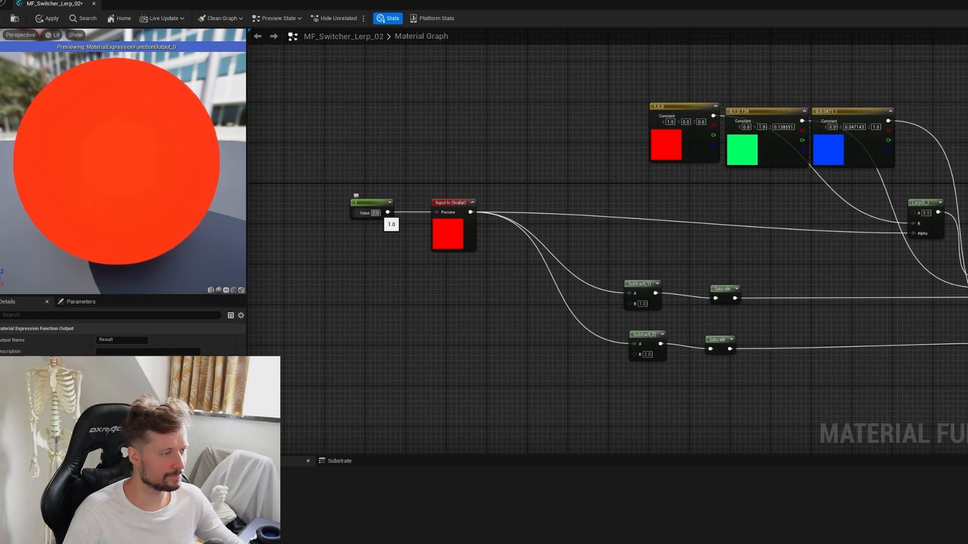
scroll(383, 213, "down", 3)
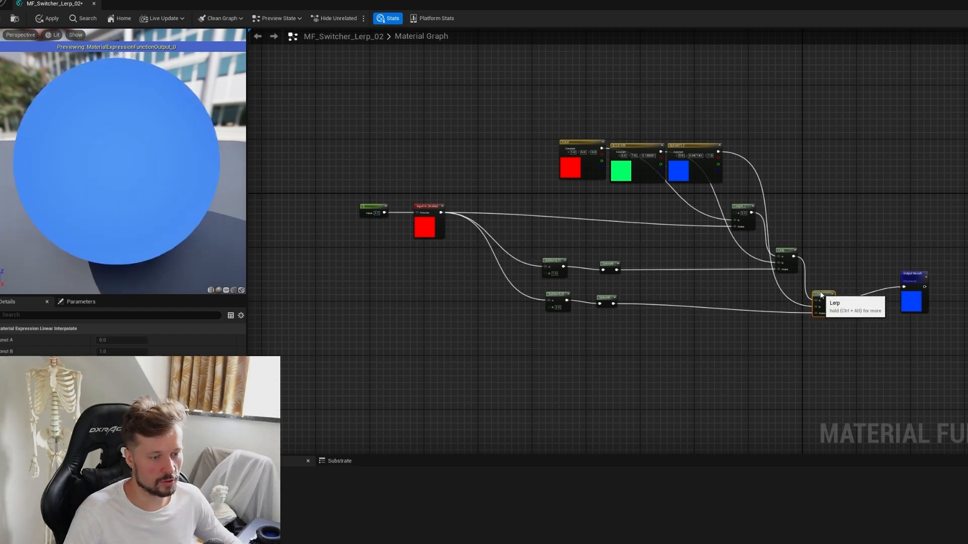
Step: Tidy the graph by repositioning the three Lerp nodes, the lower Subtract node and the output node for clearer connections
left_click_drag(818, 280, 817, 285)
left_click_drag(739, 206, 736, 200)
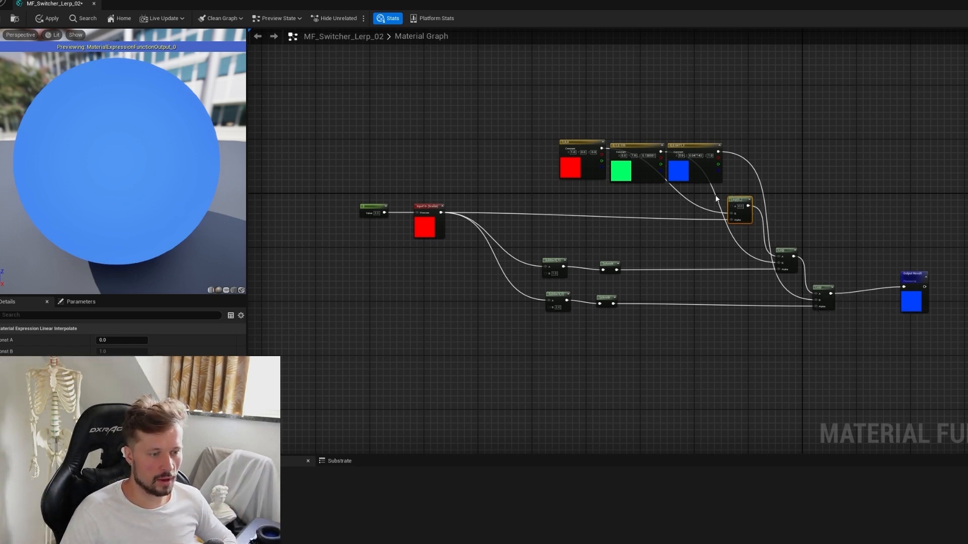
left_click_drag(821, 287, 835, 287)
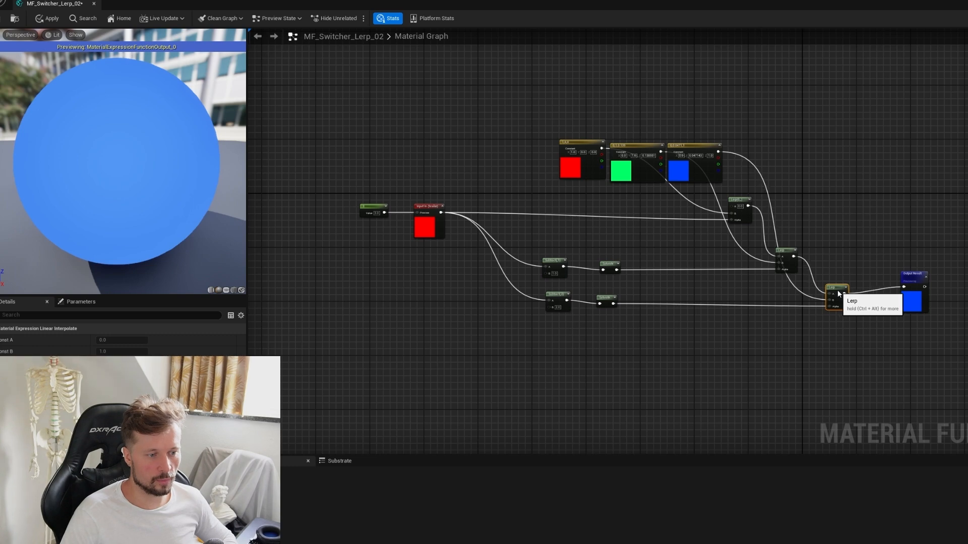
left_click_drag(901, 276, 907, 282)
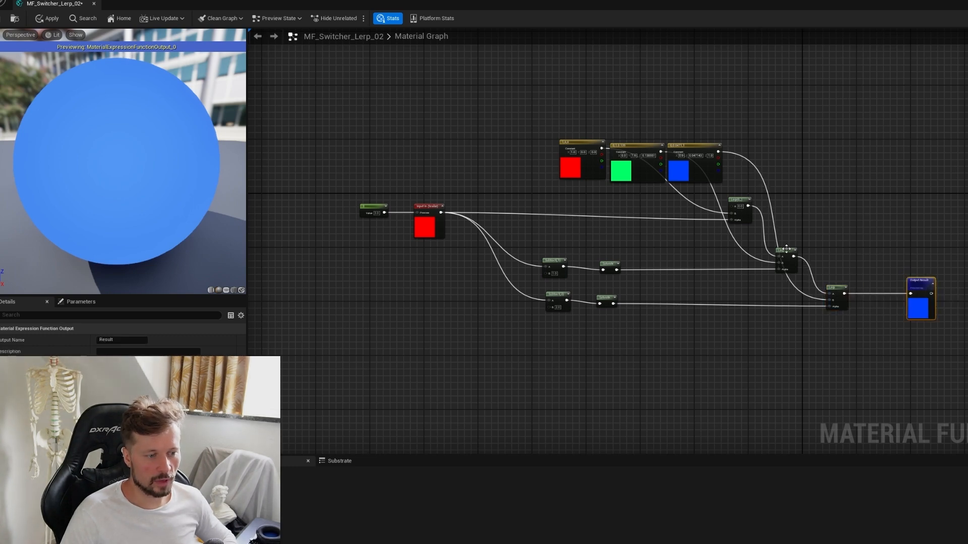
left_click_drag(787, 248, 782, 256)
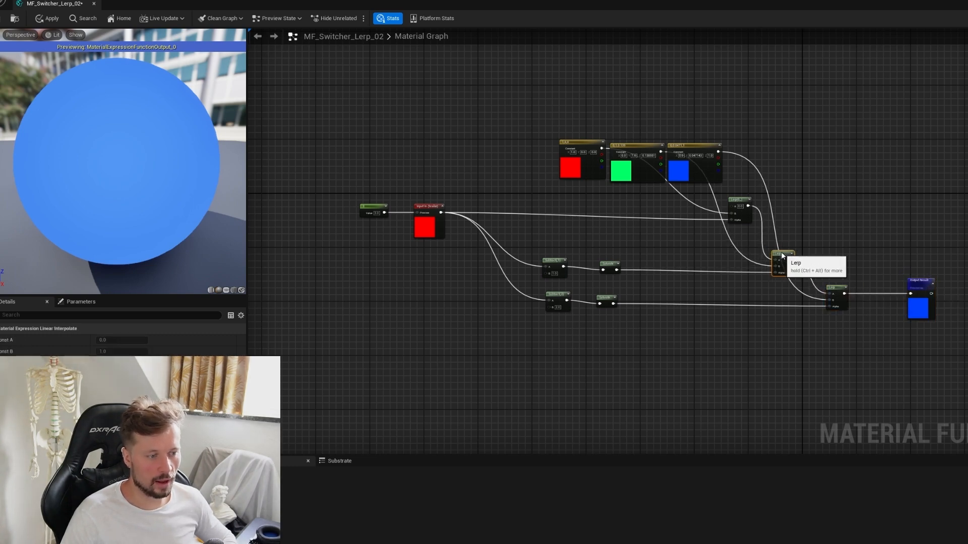
right_click(556, 298)
left_click(555, 291)
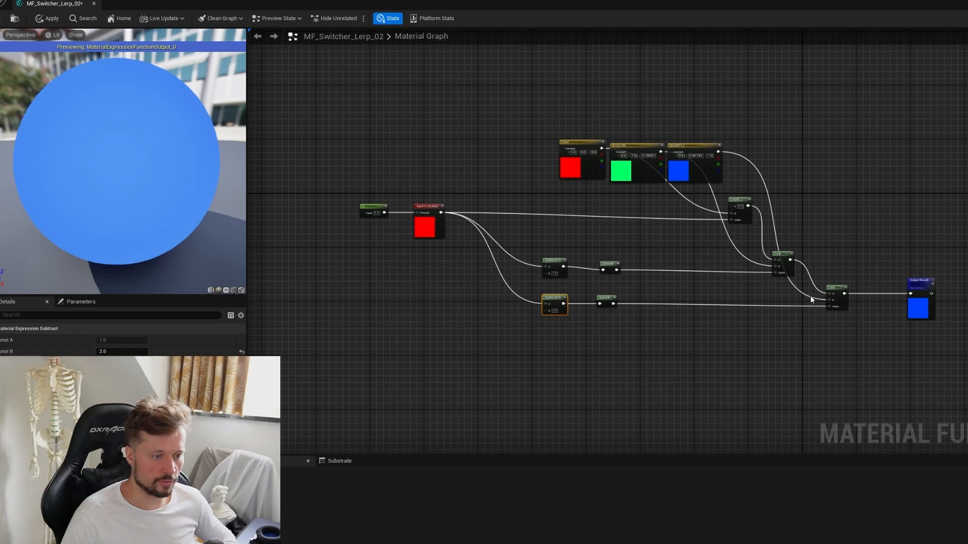
left_click_drag(830, 302, 837, 304)
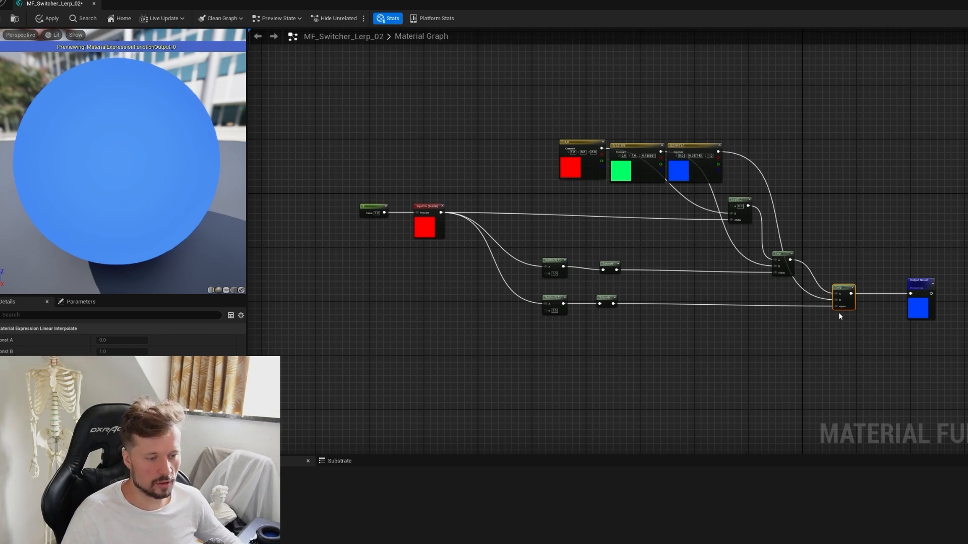
Step: Feed the third Lerp's Alpha from a new Constant node and try it at 1 and at 0
left_click_drag(844, 286, 770, 334)
type("constant")
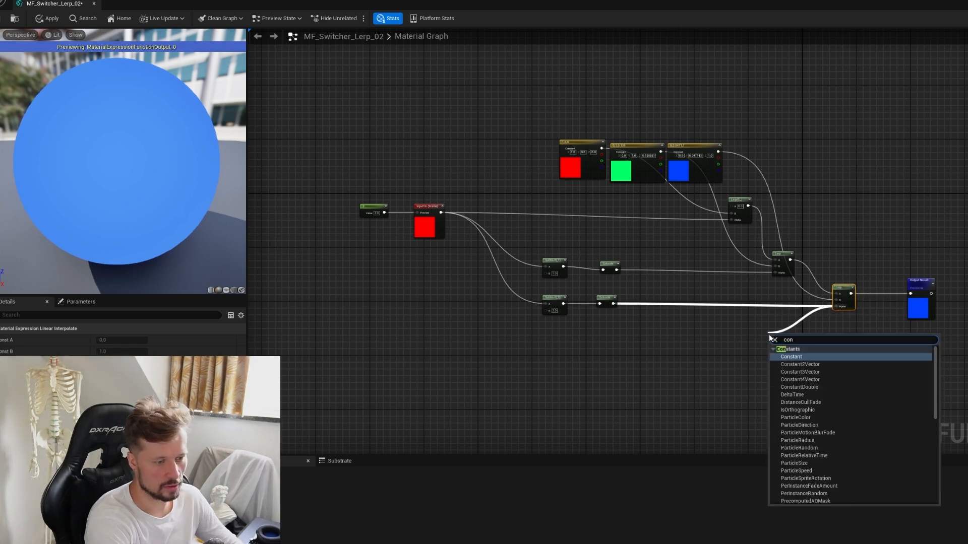
key("Return")
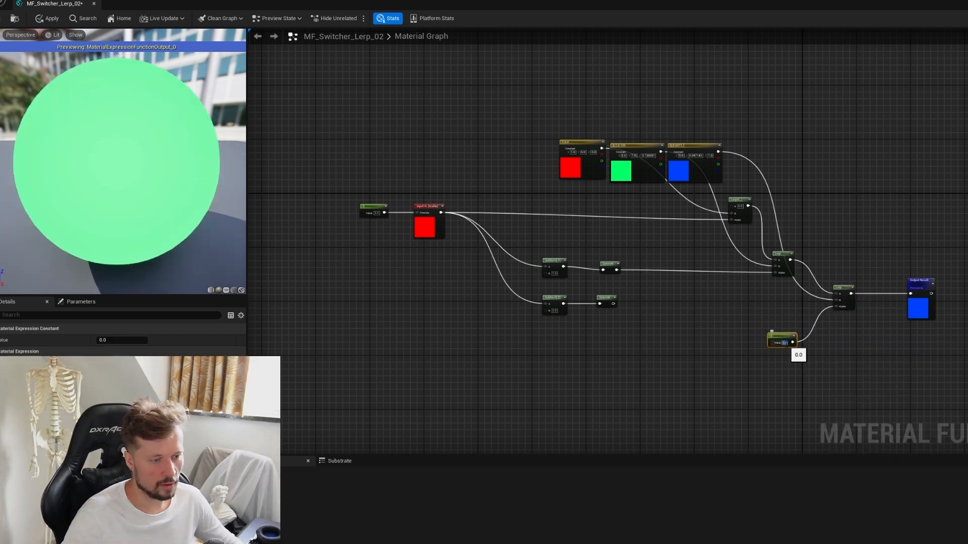
key("Return")
left_click_drag(786, 338, 771, 340)
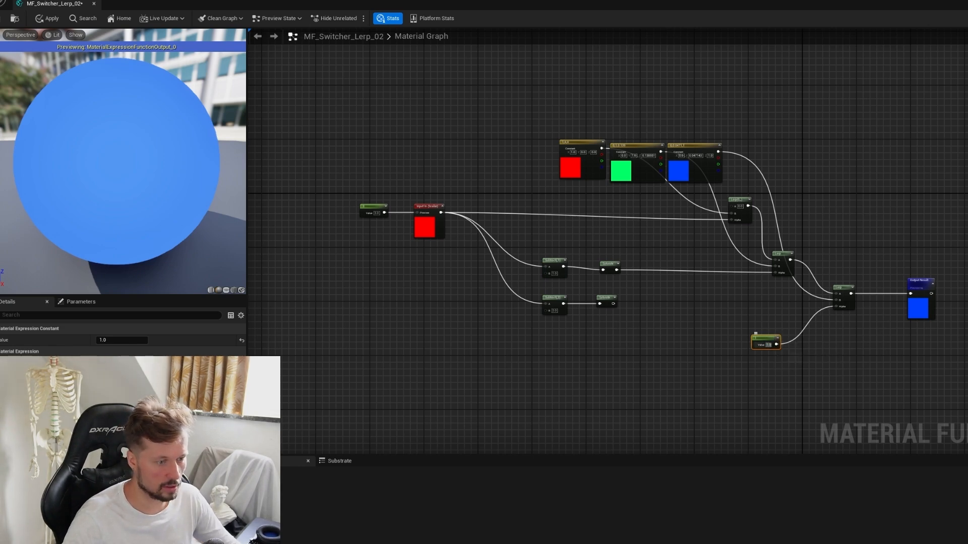
type("0")
key("Return")
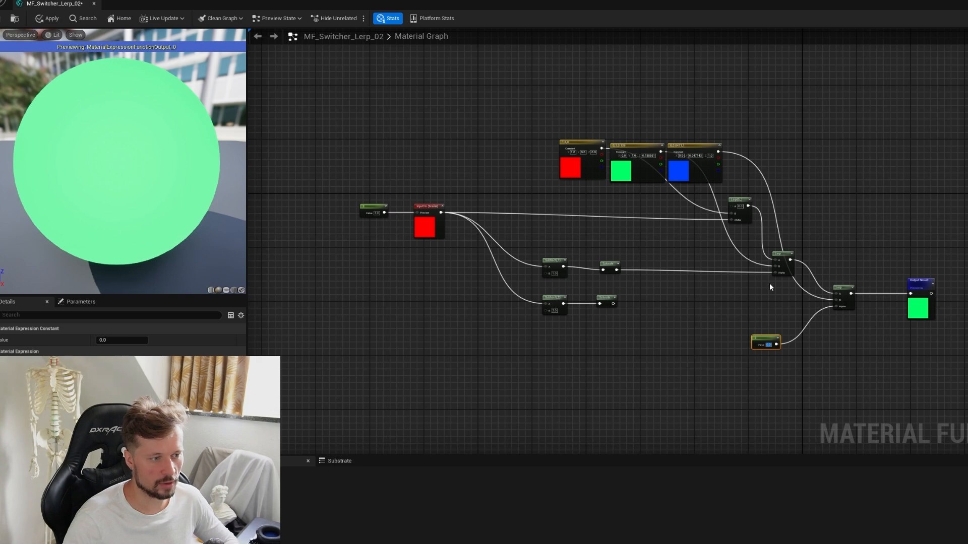
Step: Feed the second Lerp's Alpha from another new Constant node and try it at 1 and at 0
left_click_drag(775, 273, 706, 297)
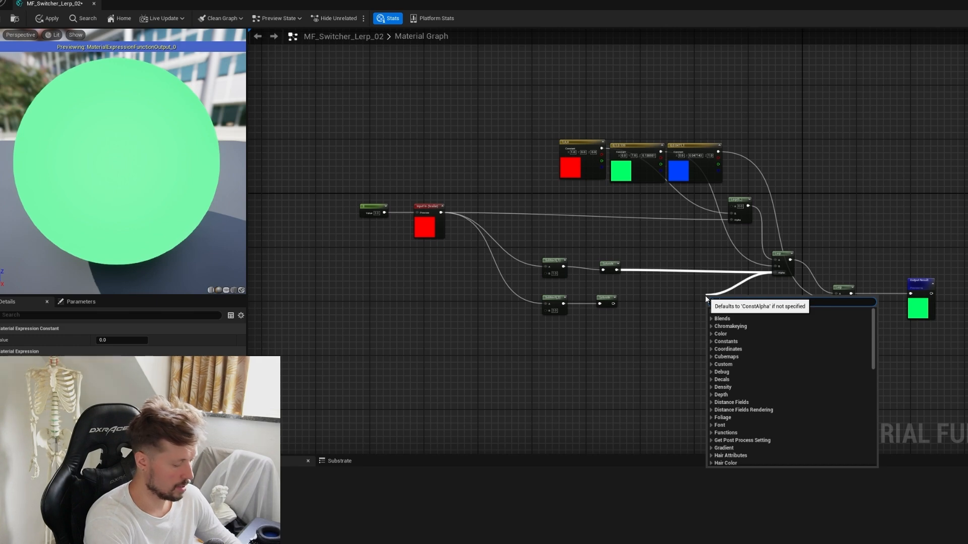
type("const")
key("Return")
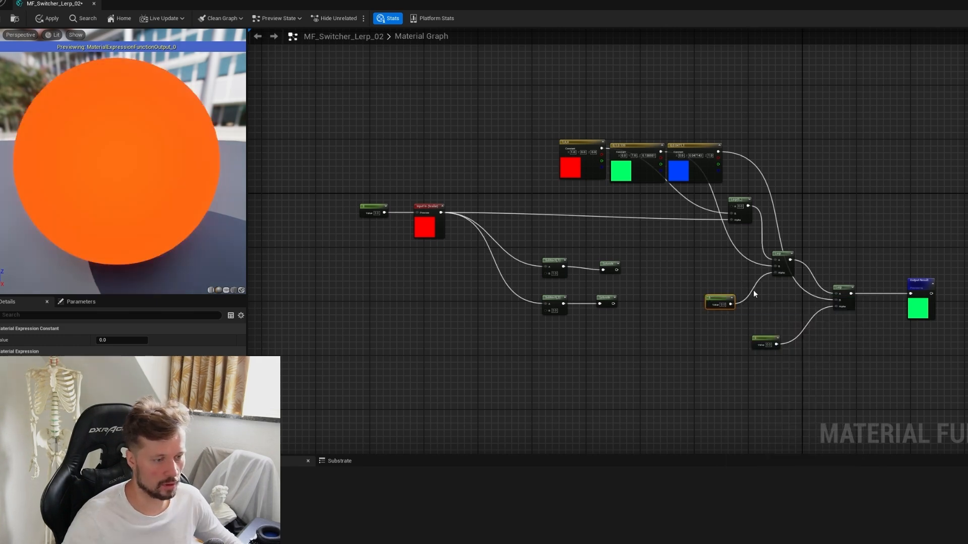
left_click(724, 304)
type("1")
key("Return")
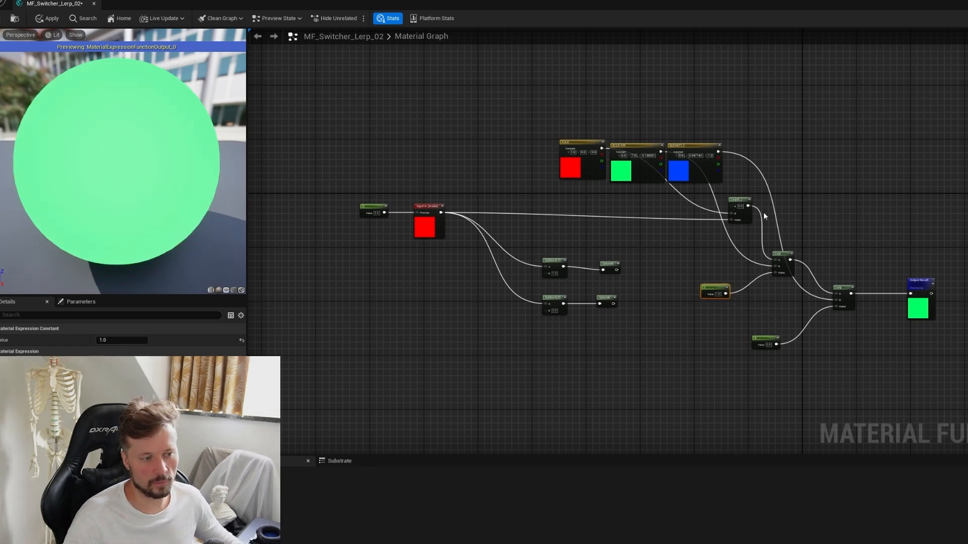
left_click(718, 294)
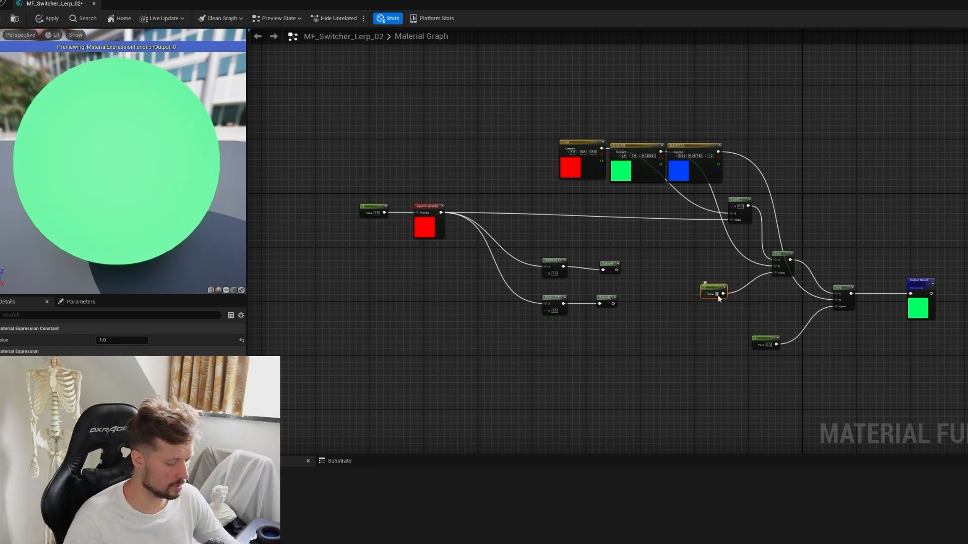
type("0")
key("Return")
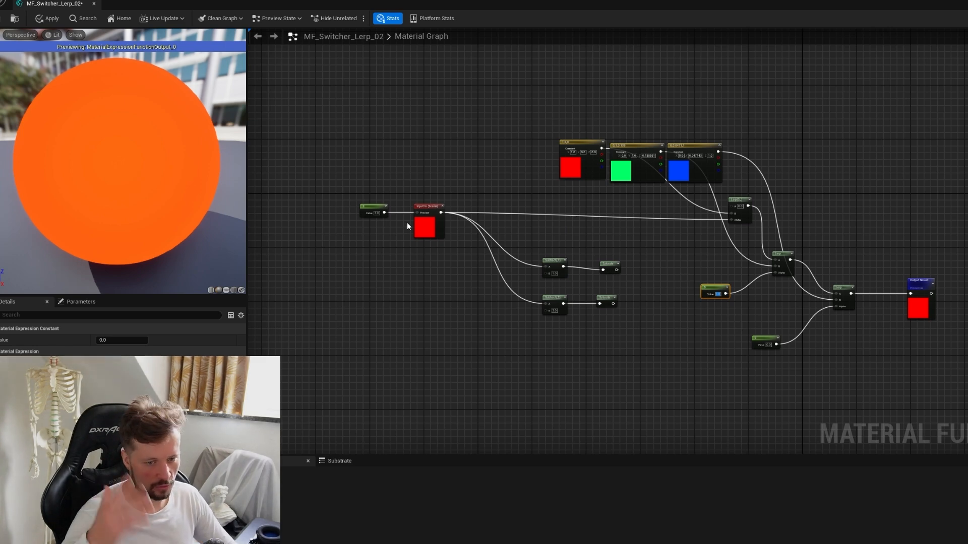
Step: Reconnect the upper Saturate node to the second Lerp's Alpha and the lower one to the third Lerp's Alpha
right_click_drag(674, 261, 603, 259)
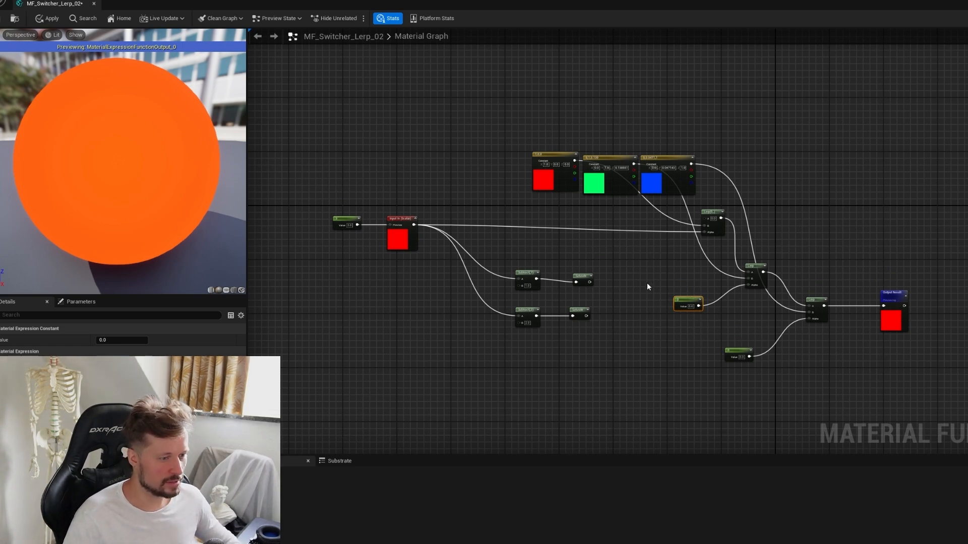
left_click_drag(590, 282, 748, 284)
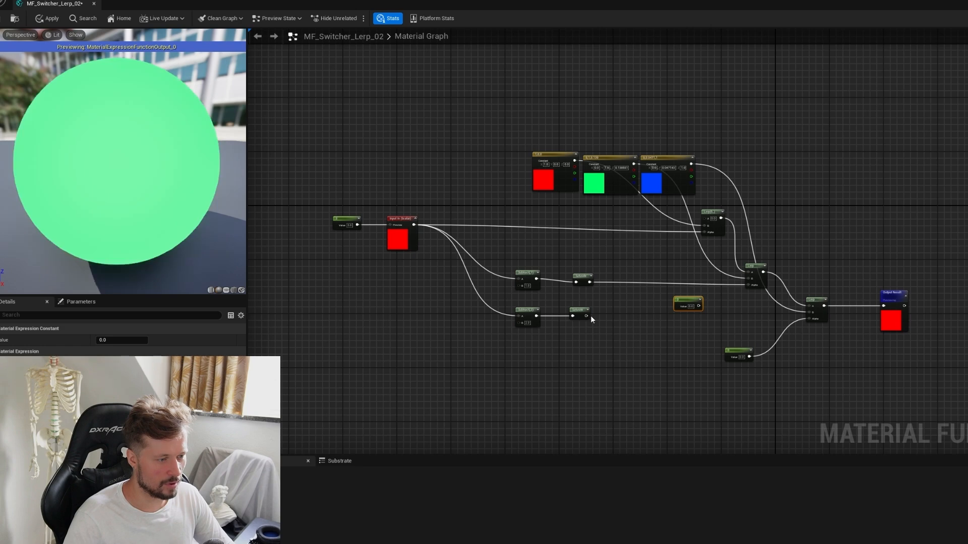
left_click_drag(587, 316, 809, 318)
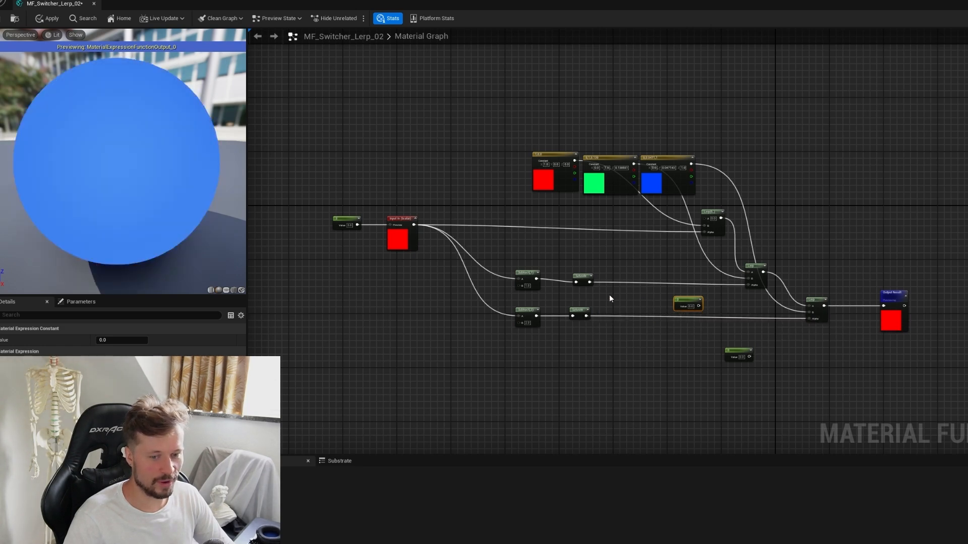
Step: Delete the two disconnected Constant nodes below the Lerps and apply the material function changes
key("Delete")
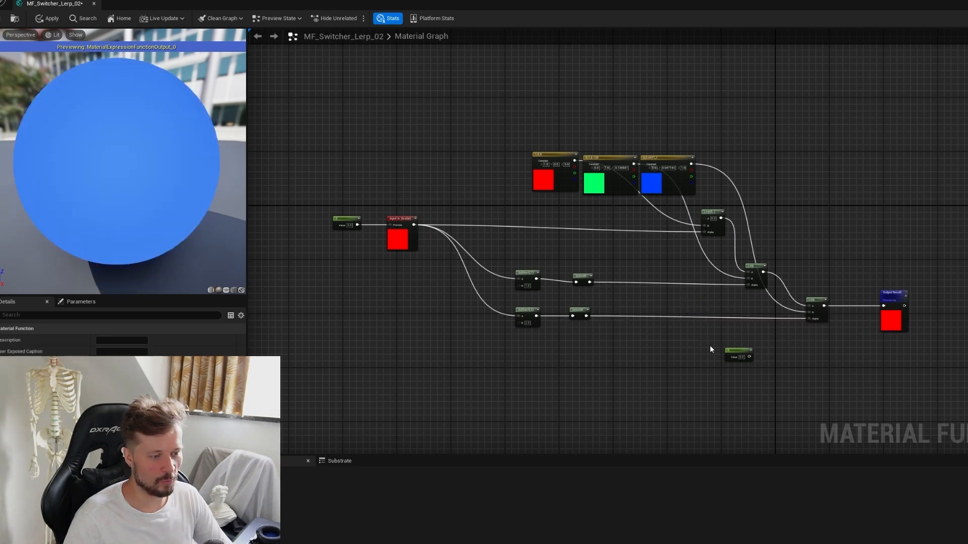
left_click(737, 352)
key("Delete")
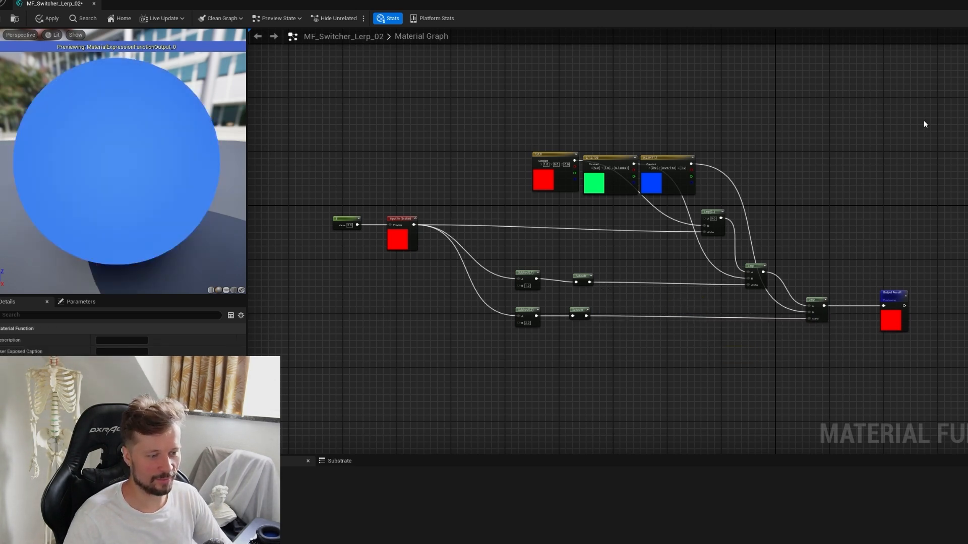
left_click(47, 22)
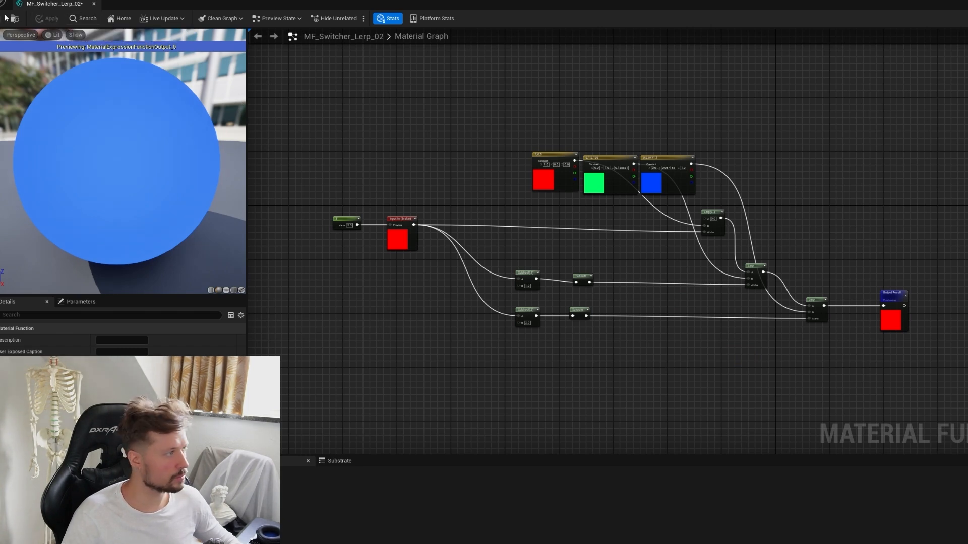
Step: Create a new Material Function named MF_Switcher_Multiply_02 in the MaterialFunctions folder and open its graph
key("ctrl+space")
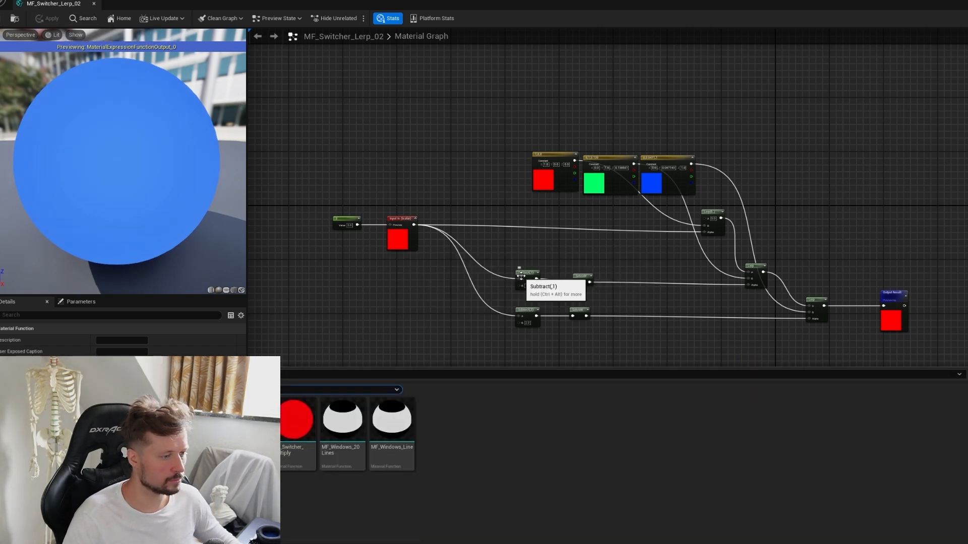
right_click(476, 431)
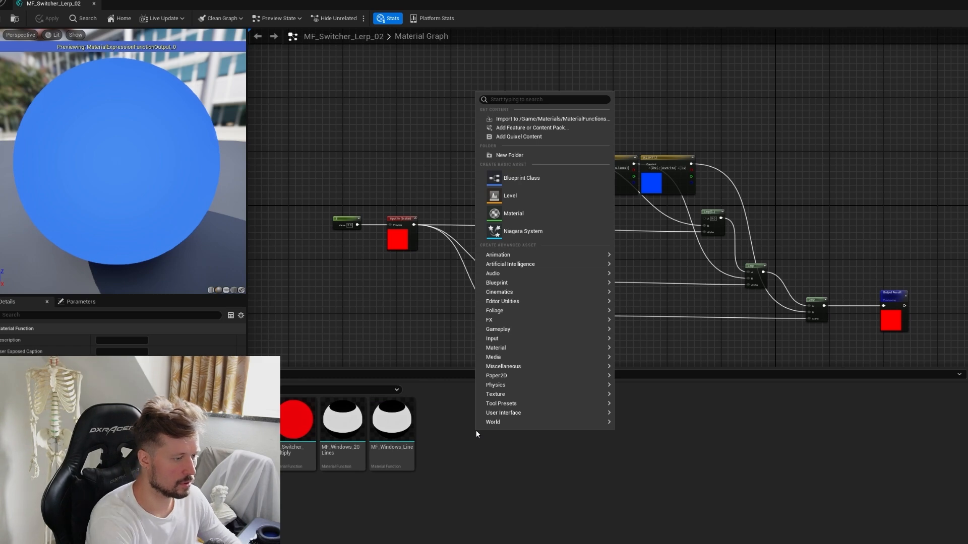
mouse_move(553, 348)
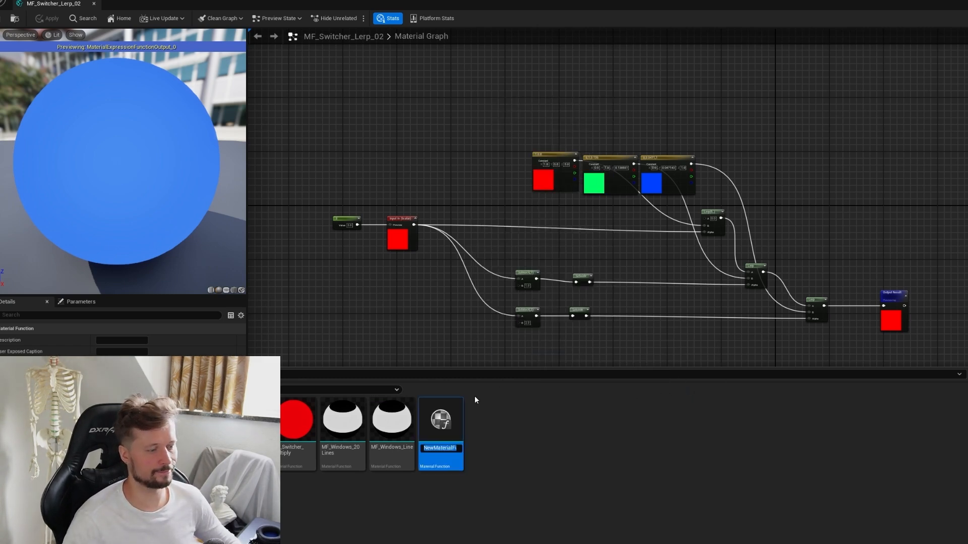
type("M")
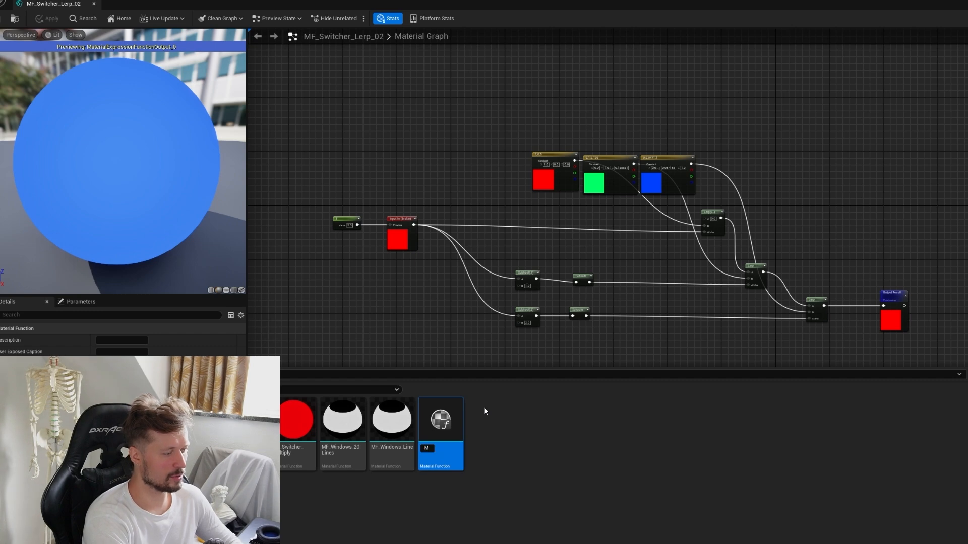
type("F_Swithc")
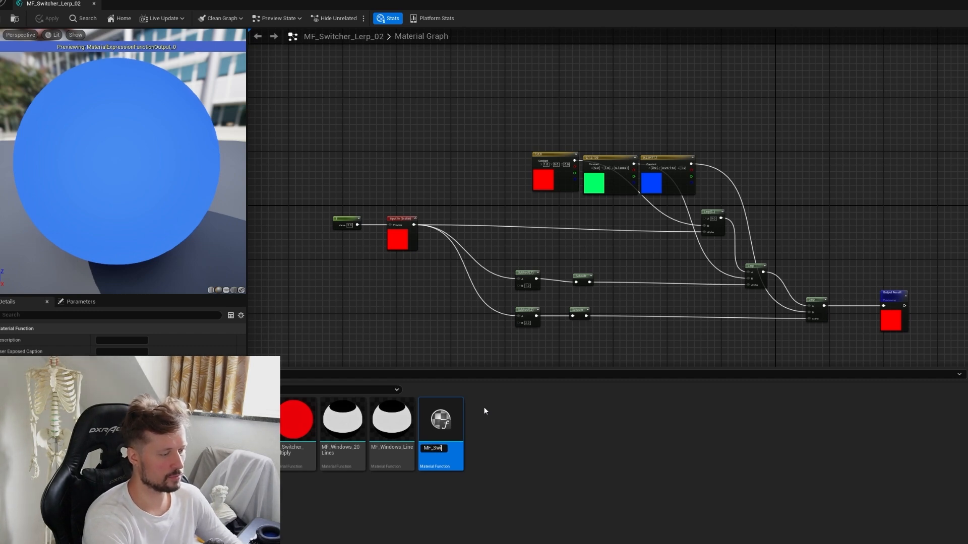
key("BackSpace")
key("BackSpace")
type("che")
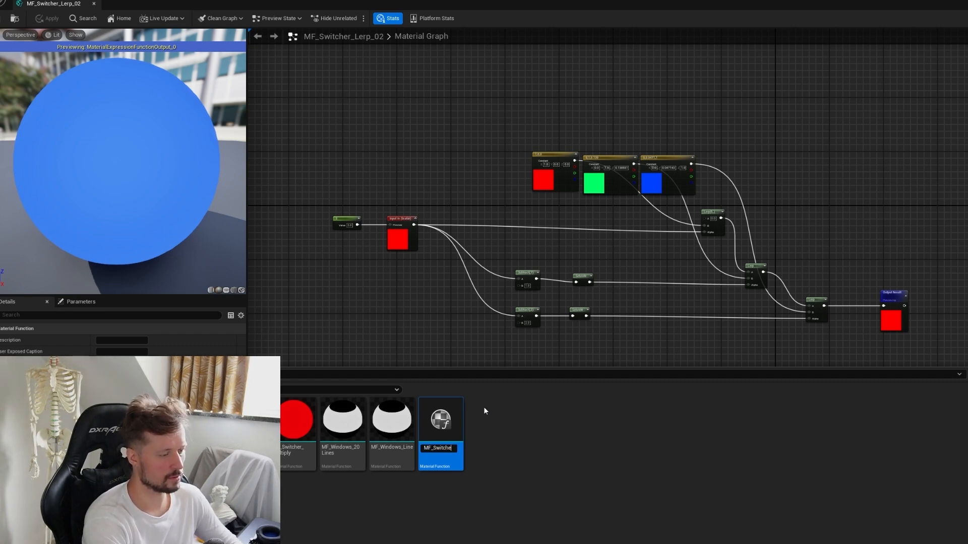
type("r_Multi")
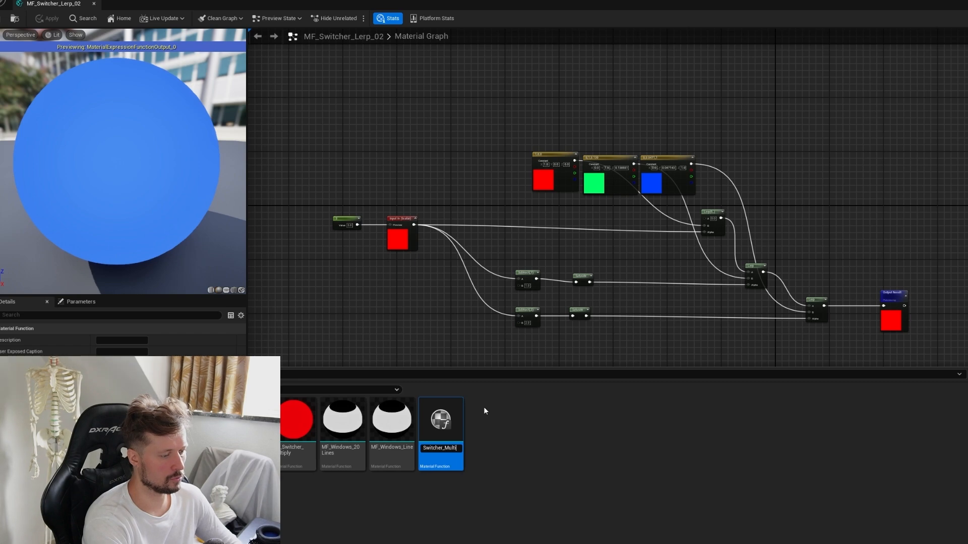
type("ply_02")
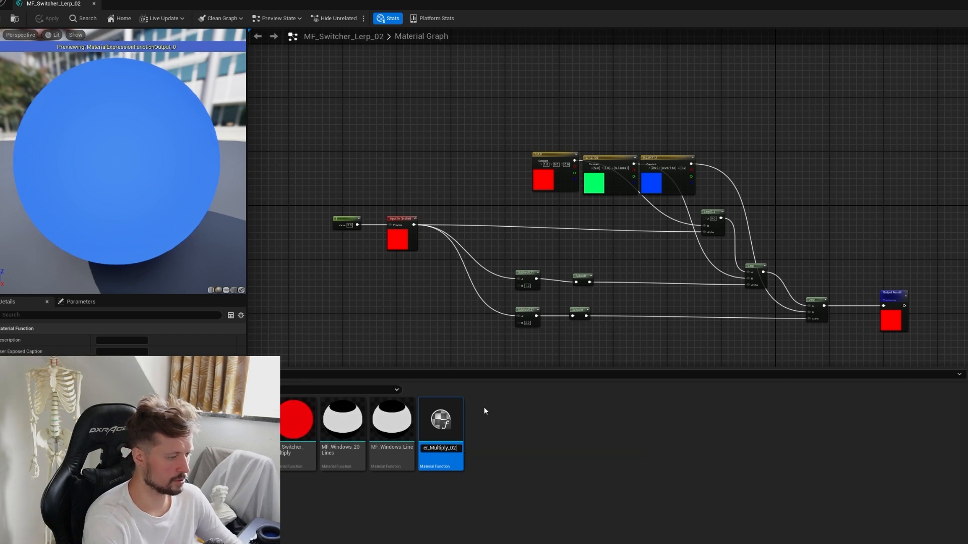
key("Return")
key("ctrl+space")
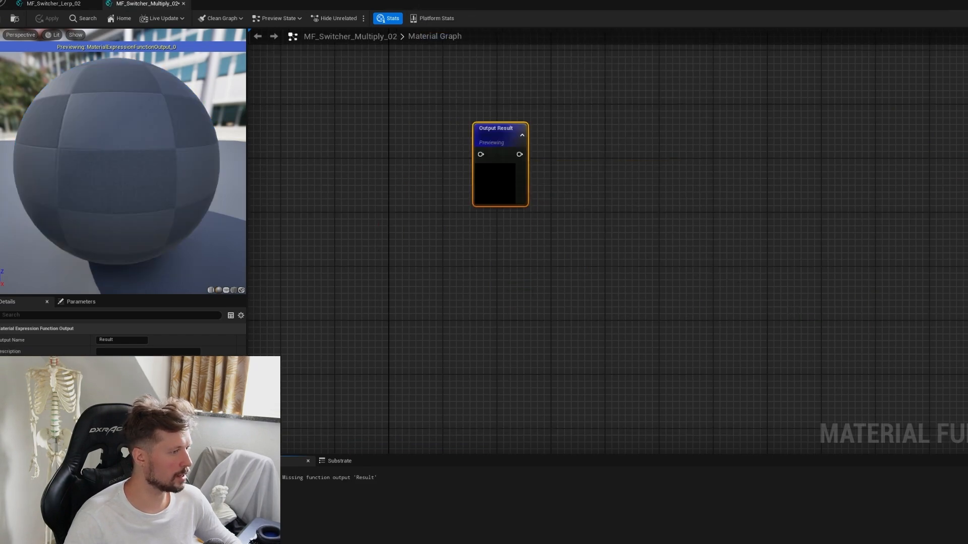
Step: Move the Output Result node well to the right and add a Multiply node to the left of it
left_click_drag(494, 124, 818, 176)
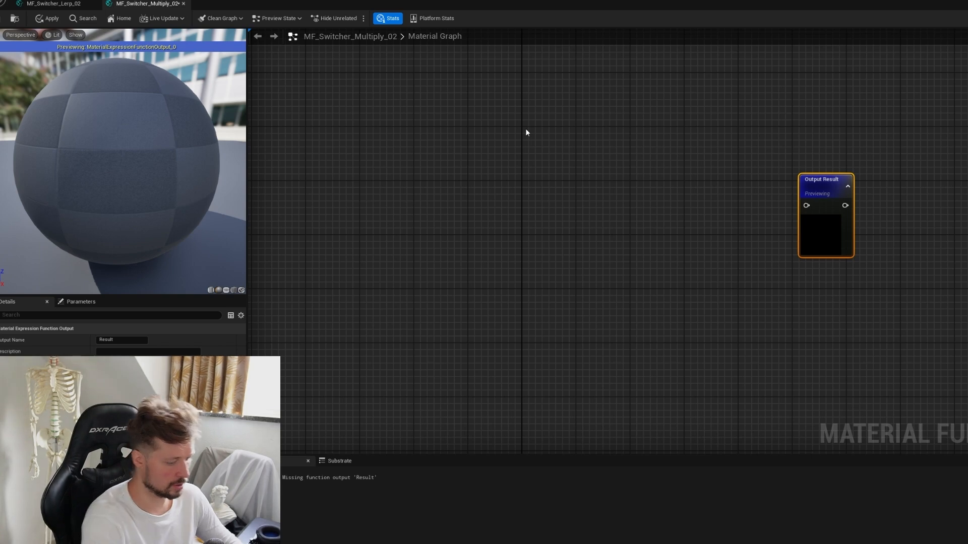
right_click(610, 152)
type("multip")
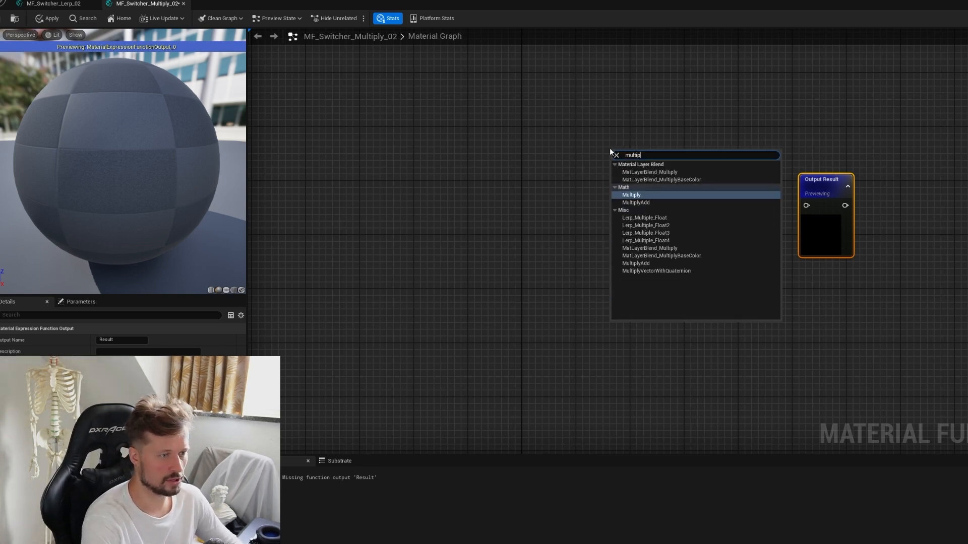
key("Return")
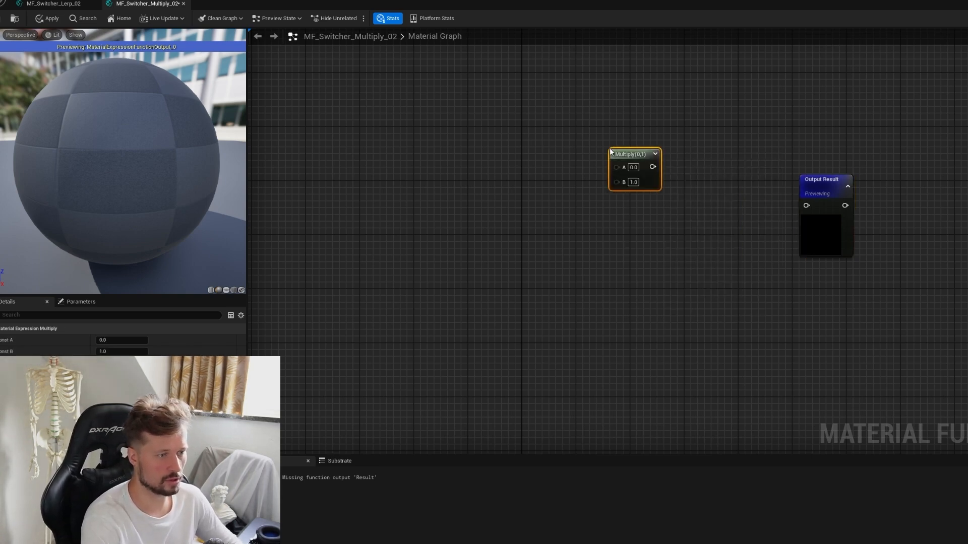
left_click_drag(637, 161, 618, 132)
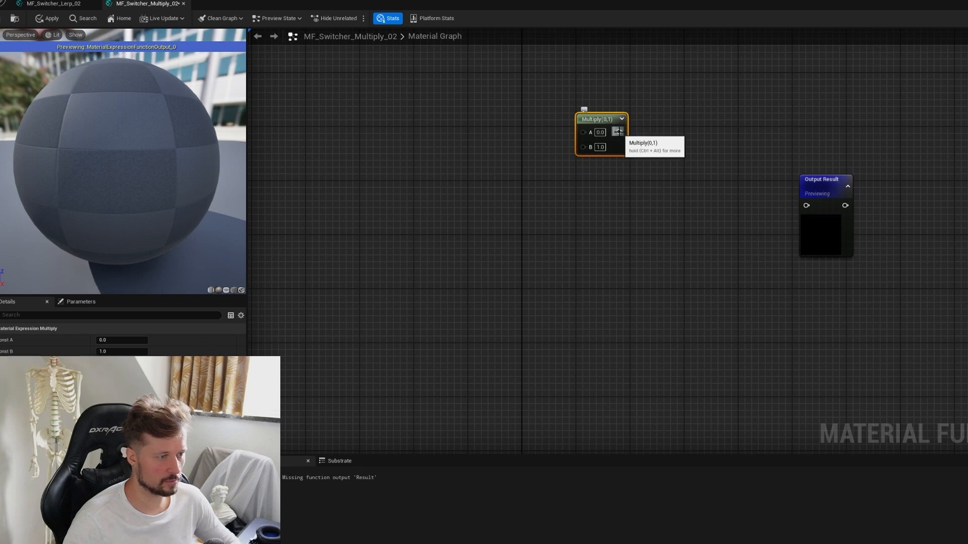
Step: Duplicate the Multiply node twice and stack all three Multiply nodes in a column
key("ctrl+c")
key("ctrl+v")
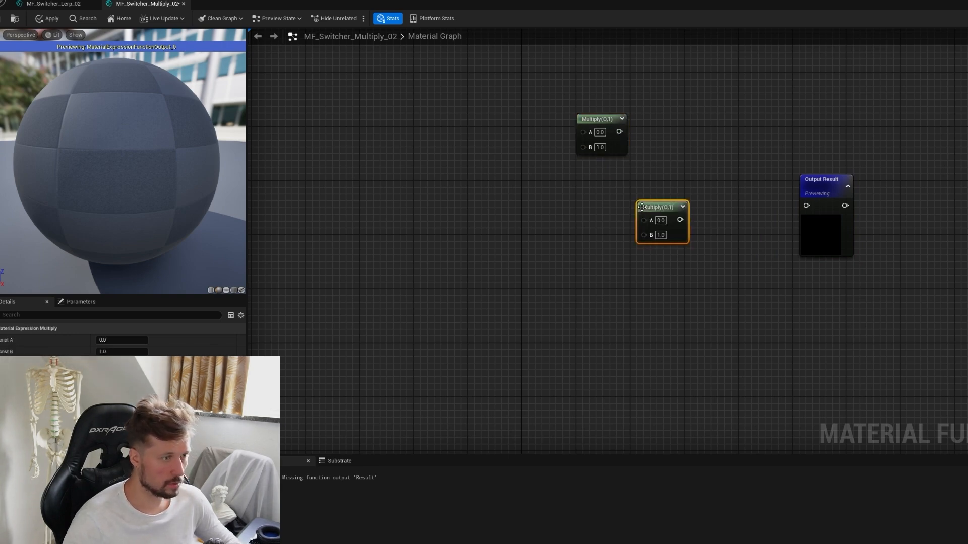
key("ctrl+v")
left_click_drag(663, 207, 602, 166)
left_click_drag(716, 261, 601, 214)
Step: Add an Add node fed by the first Multiply and a second Add beside it, and shift Output Result further right
left_click_drag(619, 132, 662, 150)
type("add")
key("Return")
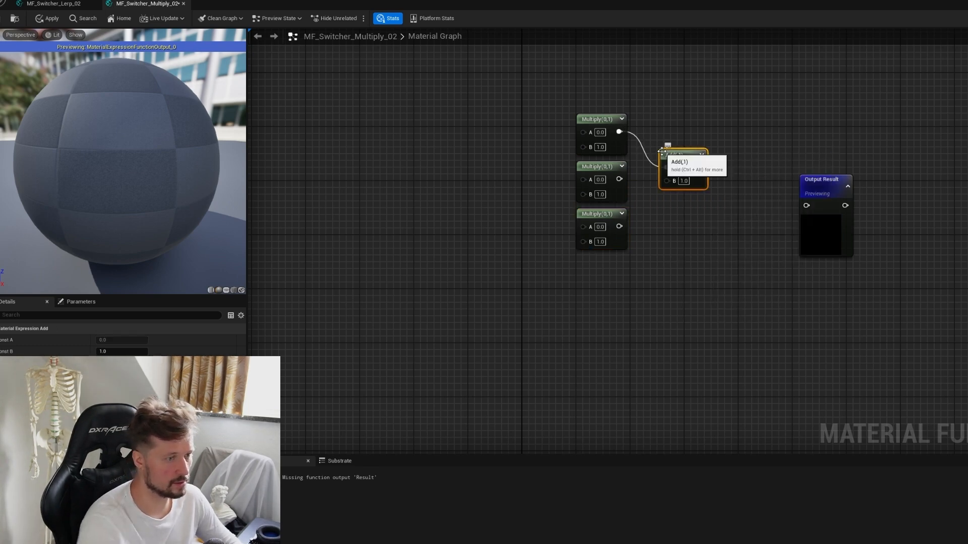
right_click(681, 218)
type("add")
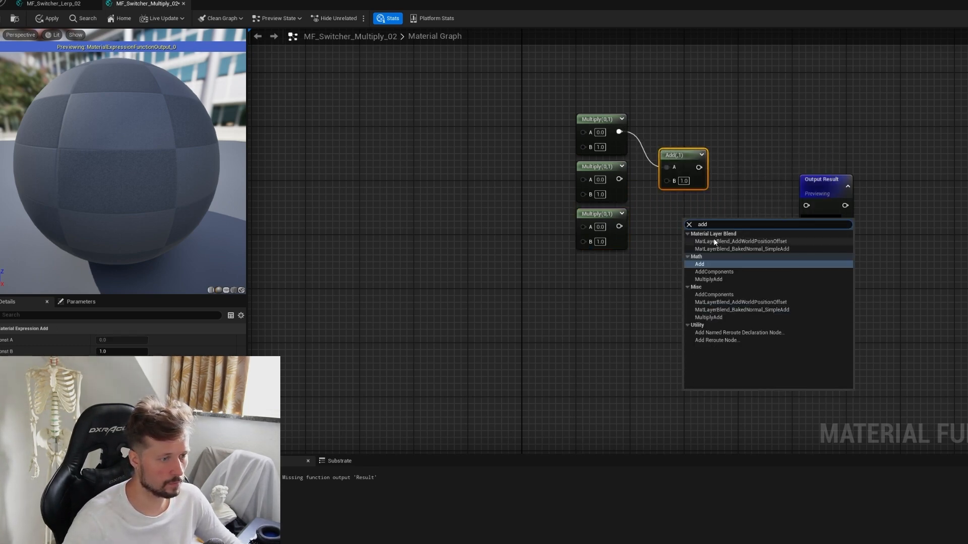
key("Return")
left_click_drag(706, 221, 721, 208)
left_click_drag(807, 181, 859, 193)
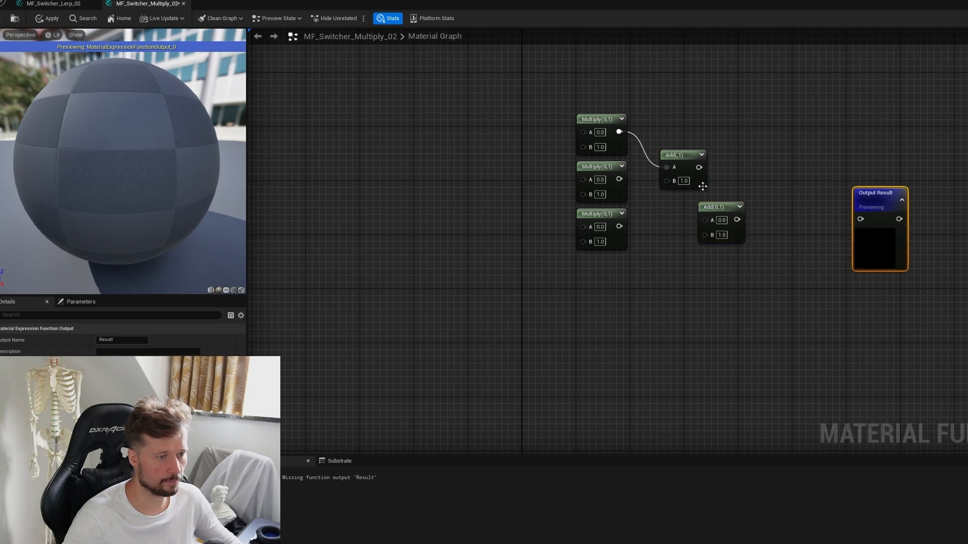
Step: Wire the second Multiply to the first Add's B, both the first Add and third Multiply into the second Add, and that into Output Result
left_click_drag(619, 180, 667, 181)
left_click_drag(619, 227, 705, 234)
left_click_drag(688, 168, 860, 219)
left_click_drag(869, 204, 847, 182)
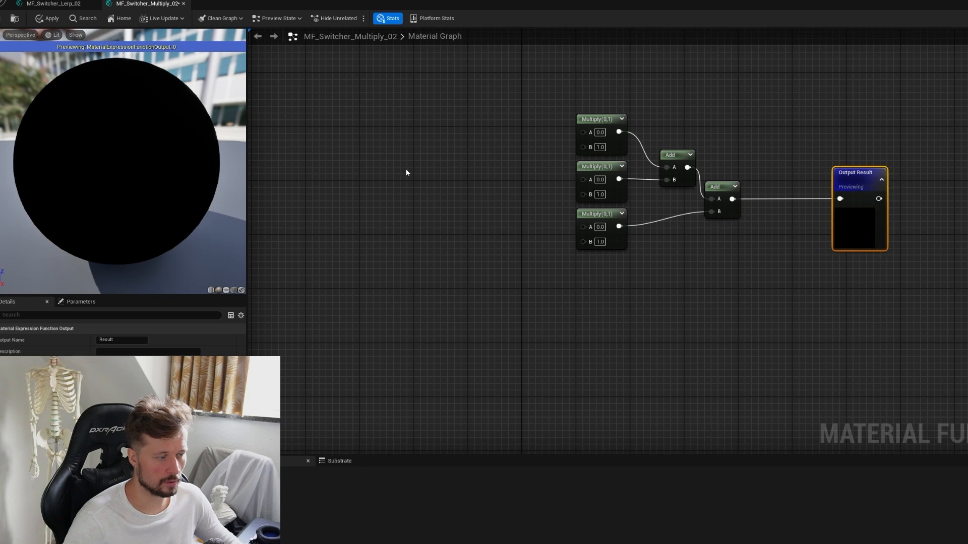
scroll(406, 173, "down", 2)
right_click_drag(451, 174, 650, 177)
right_click_drag(798, 140, 745, 175)
scroll(731, 224, "up", 1)
scroll(744, 175, "up", 1)
scroll(621, 141, "down", 2)
right_click_drag(621, 141, 665, 193)
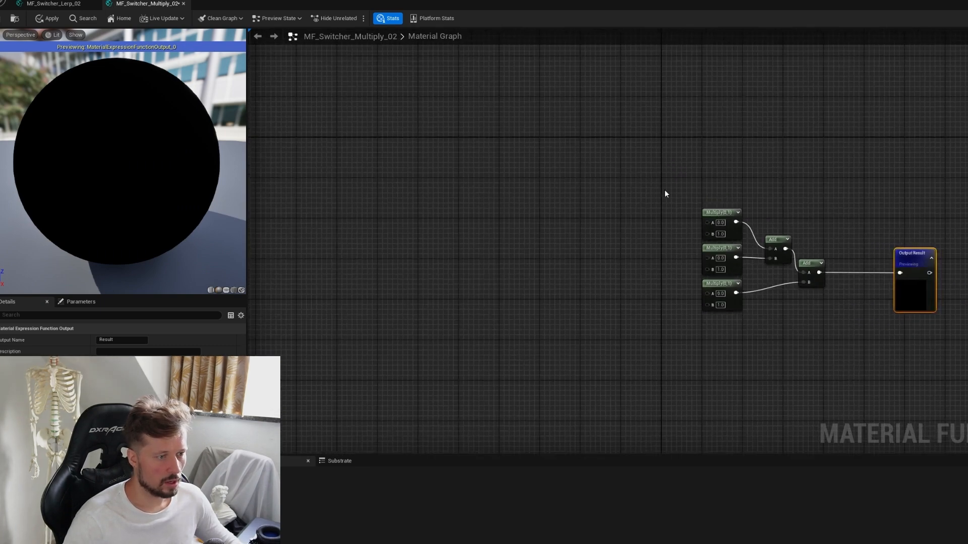
scroll(716, 242, "up", 1)
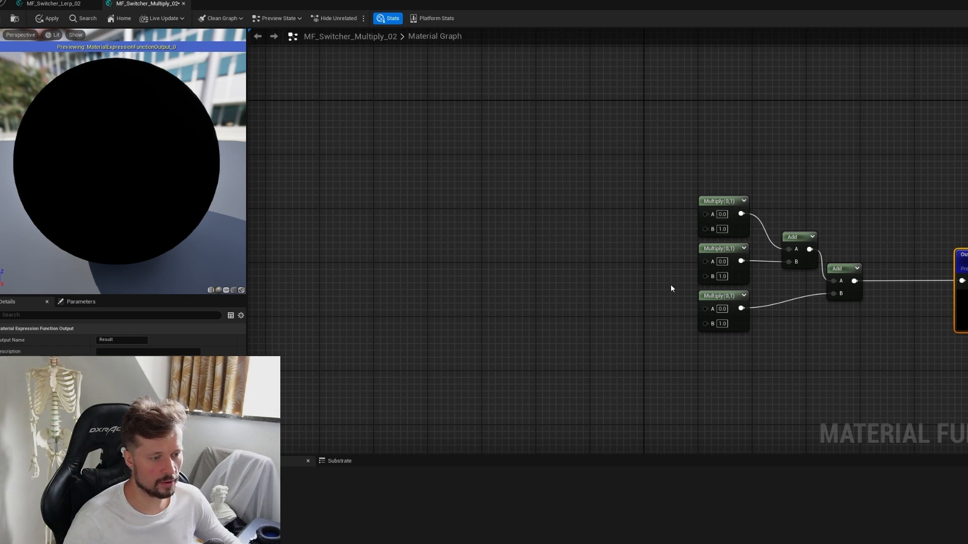
scroll(658, 230, "down", 1)
Step: Create a Constant3Vector node feeding the first Multiply's B input and place it well up and left of the Multiply nodes
right_click_drag(661, 231, 761, 283)
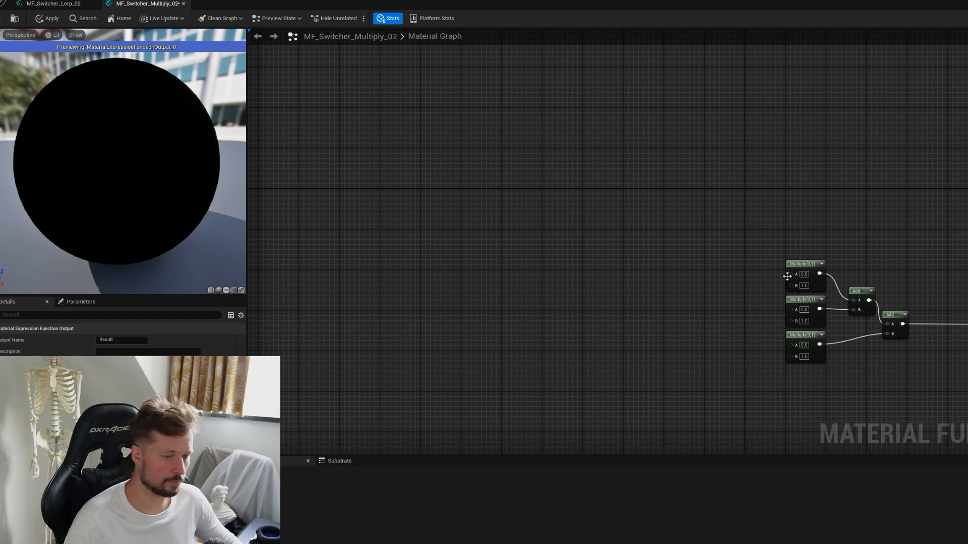
left_click_drag(791, 285, 628, 177)
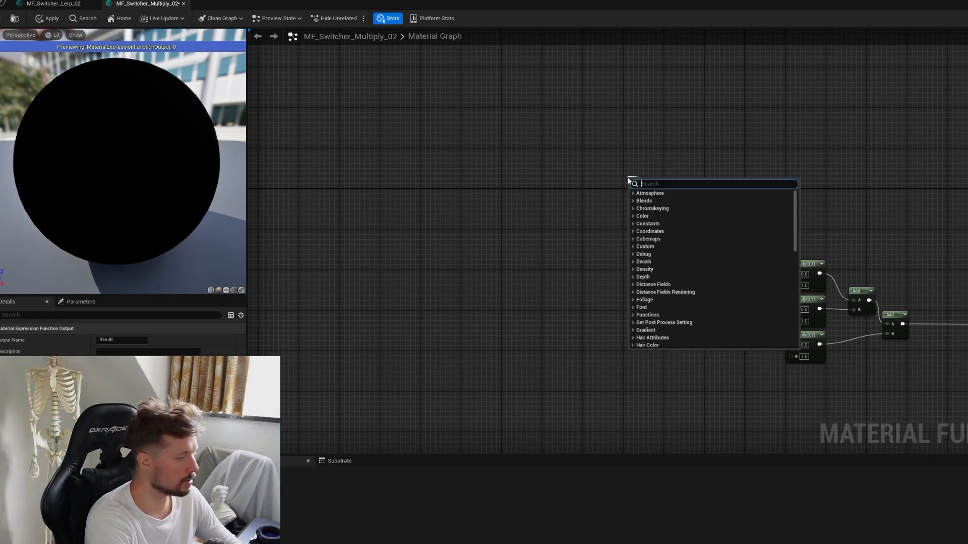
type("colo")
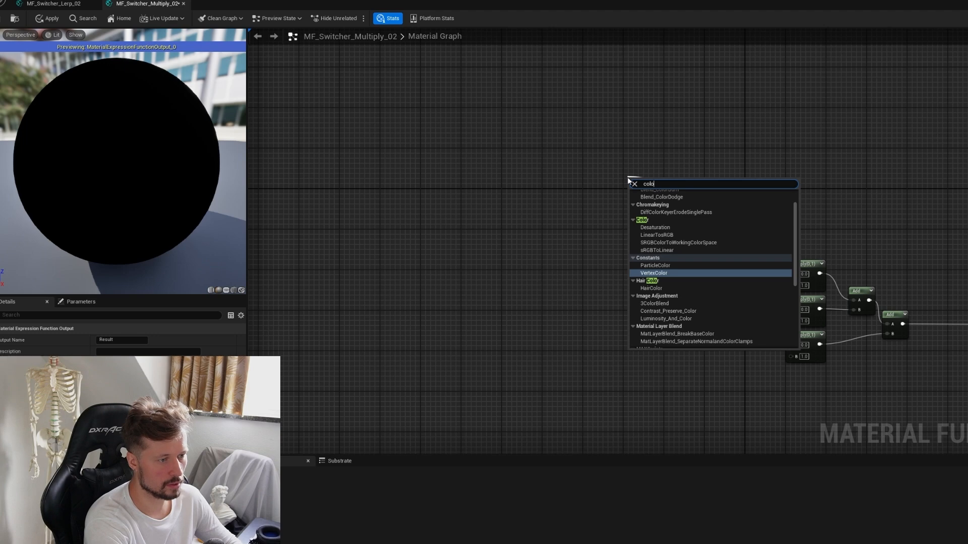
key("BackSpace")
key("BackSpace")
key("BackSpace")
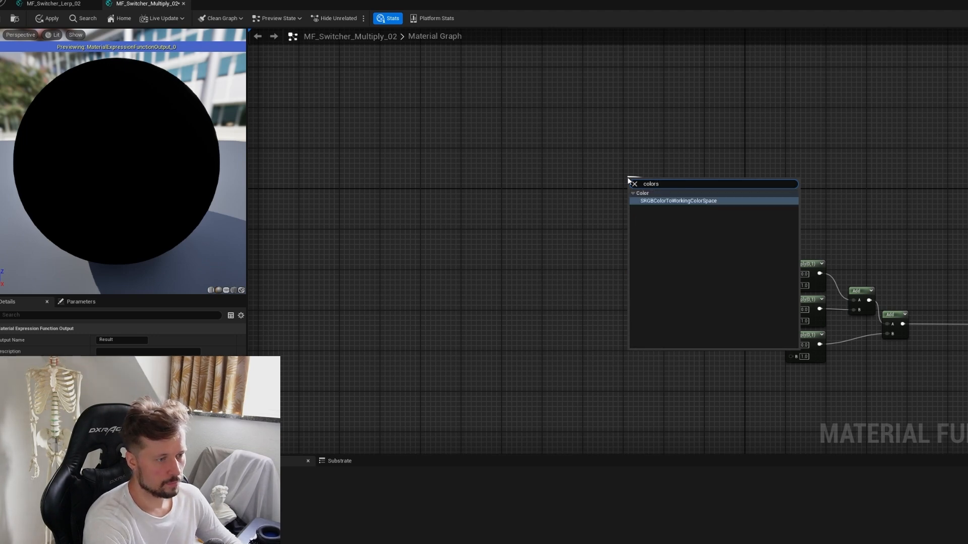
type("on")
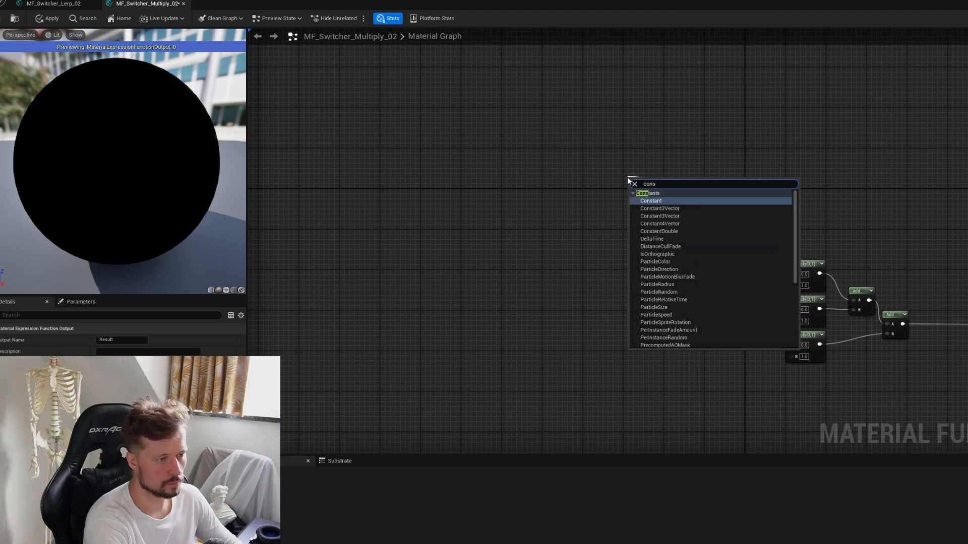
key("Down")
key("Down")
key("Return")
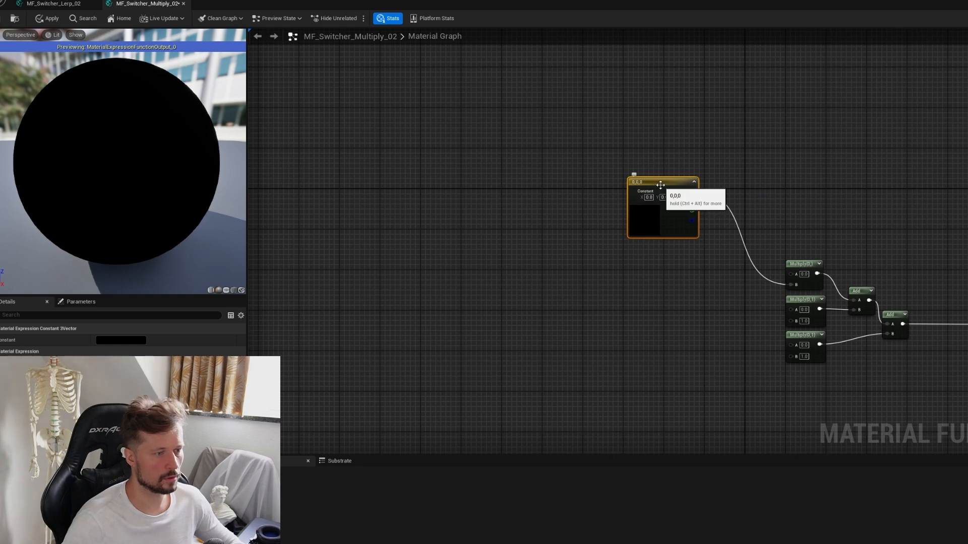
left_click_drag(660, 185, 515, 125)
Step: Set the Constant3Vector's colour to pure red (1, 0, 0)
left_click(137, 341)
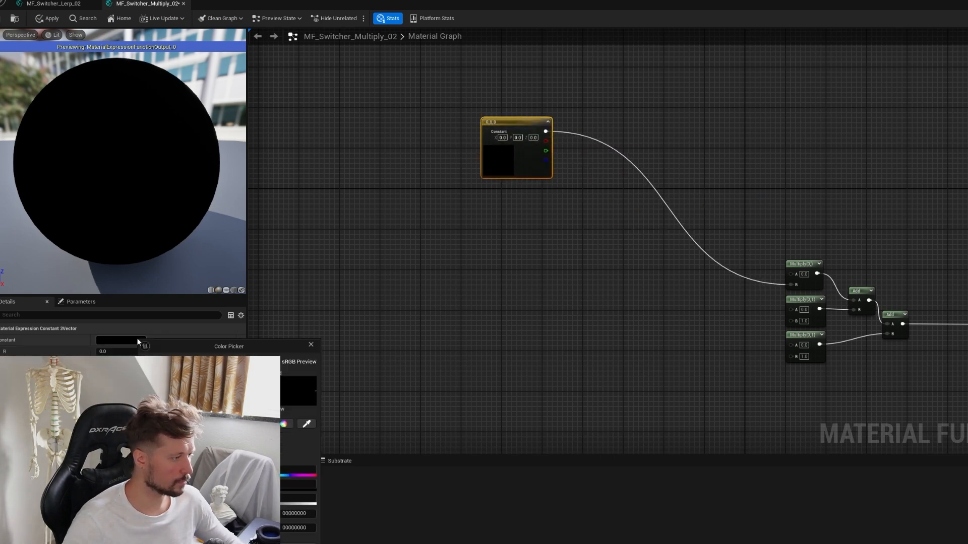
left_click_drag(191, 420, 237, 420)
left_click_drag(267, 454, 267, 376)
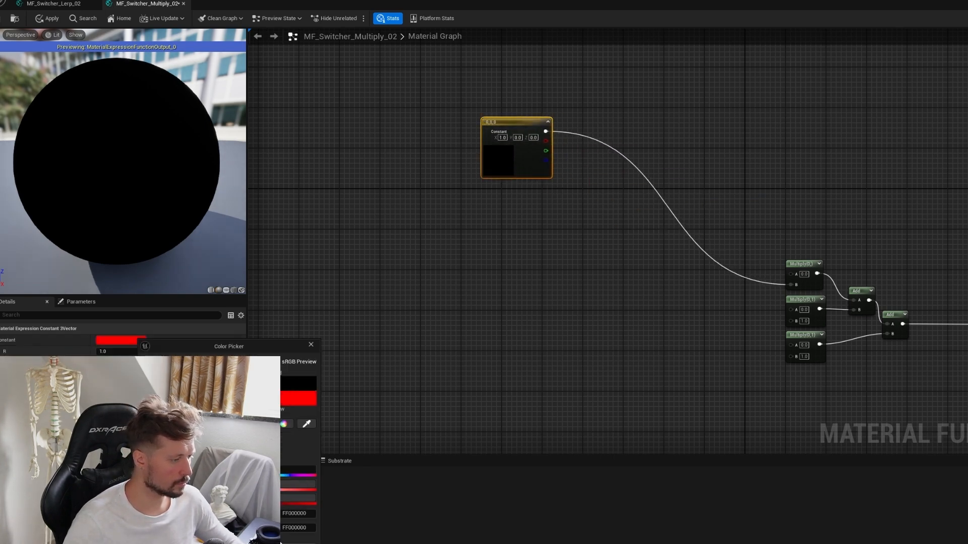
left_click(280, 543)
left_click_drag(438, 99, 578, 215)
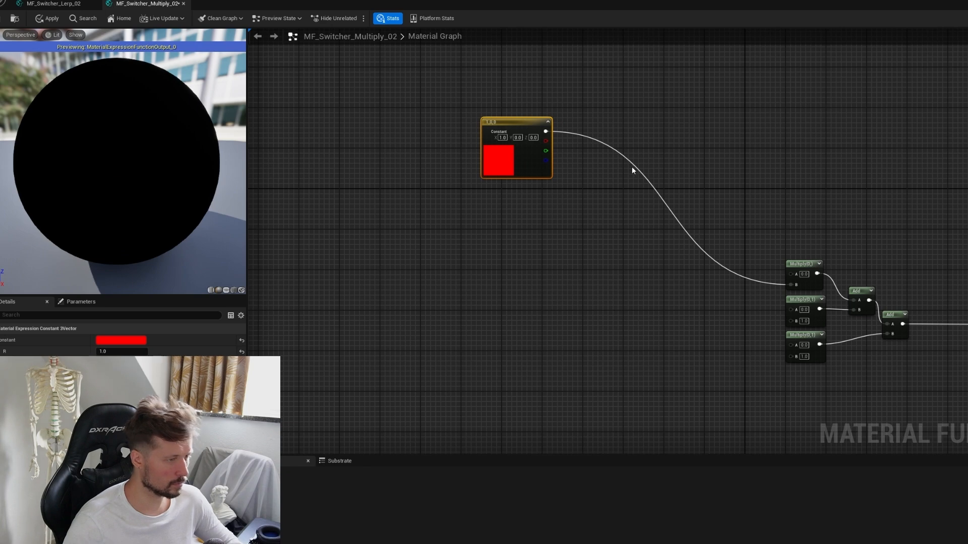
Step: Duplicate the red Constant3Vector twice and line the copies up in a row beside the original
key("ctrl+d")
key("ctrl+d")
left_click_drag(652, 166, 582, 123)
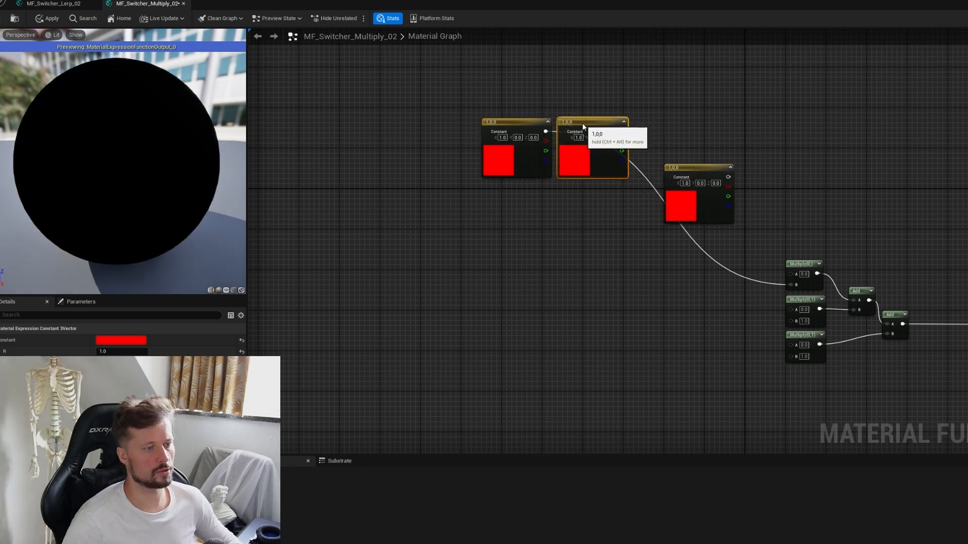
left_click_drag(682, 164, 658, 117)
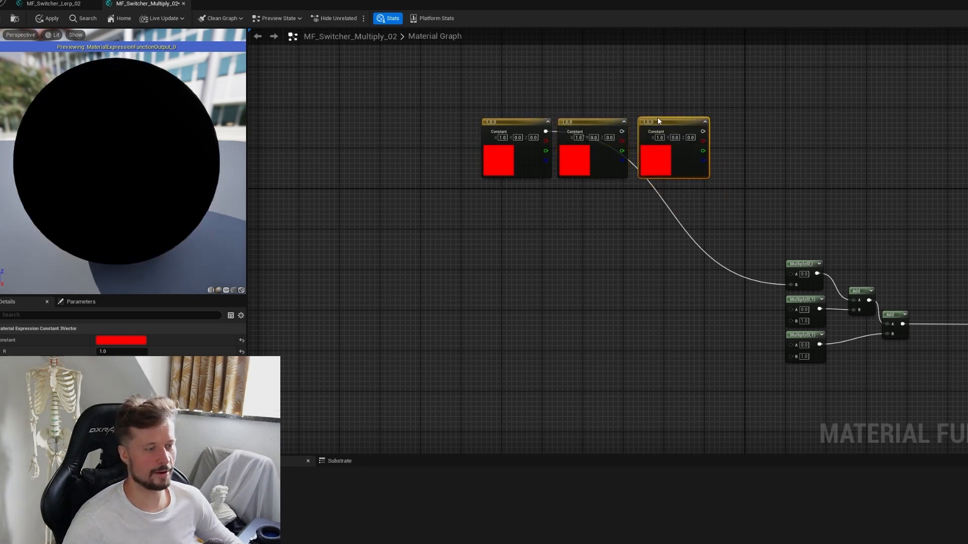
Step: Set the middle Constant3Vector's colour to green, about (0, 1, 0.137)
left_click(592, 134)
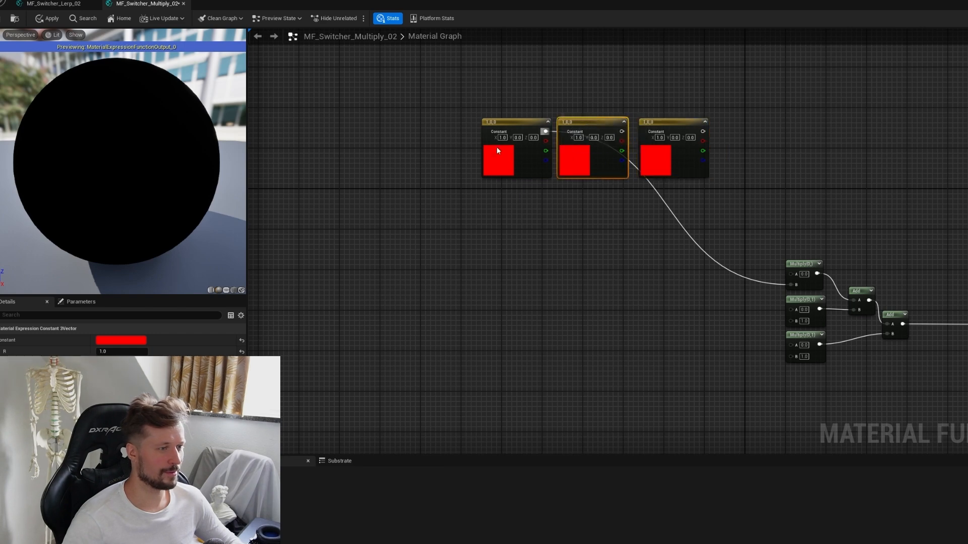
left_click(130, 339)
left_click_drag(177, 409, 151, 428)
left_click(252, 541)
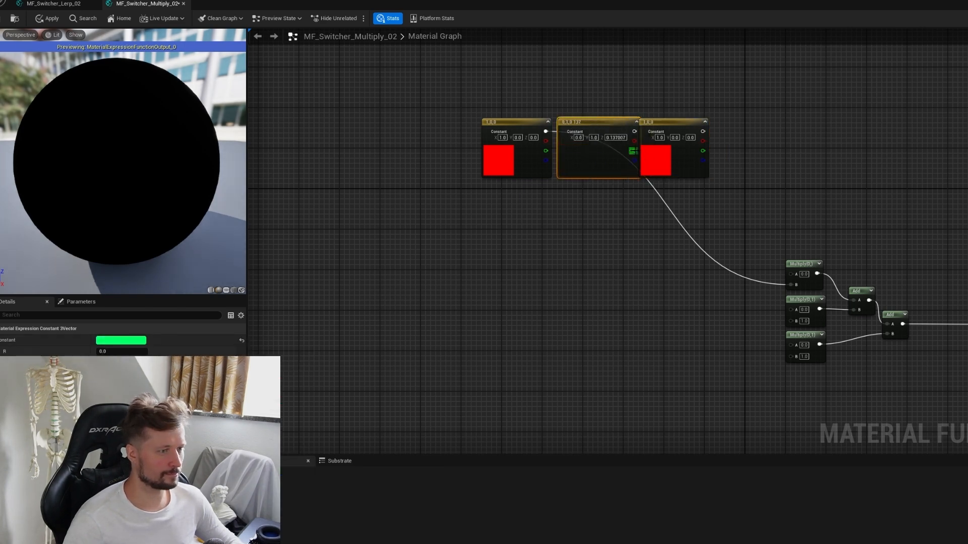
Step: Set the last Constant3Vector in the row to blue, about (0, 0.113, 1)
left_click(669, 123)
left_click(138, 341)
left_click_drag(177, 404, 162, 388)
left_click(267, 540)
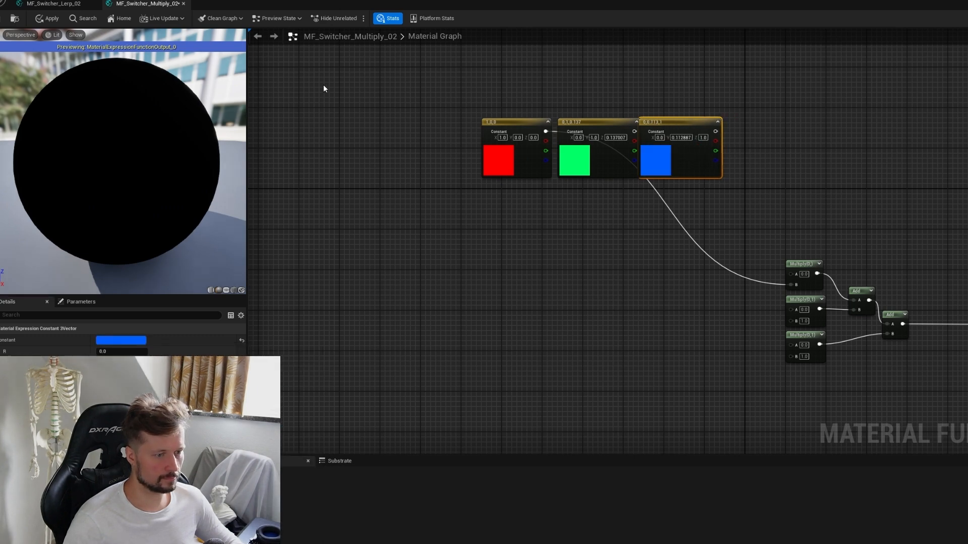
Step: Select the three colour constants together and move them further left, away from the Multiply nodes
left_click_drag(324, 87, 595, 117)
right_click_drag(744, 150, 790, 138)
scroll(757, 140, "down", 1)
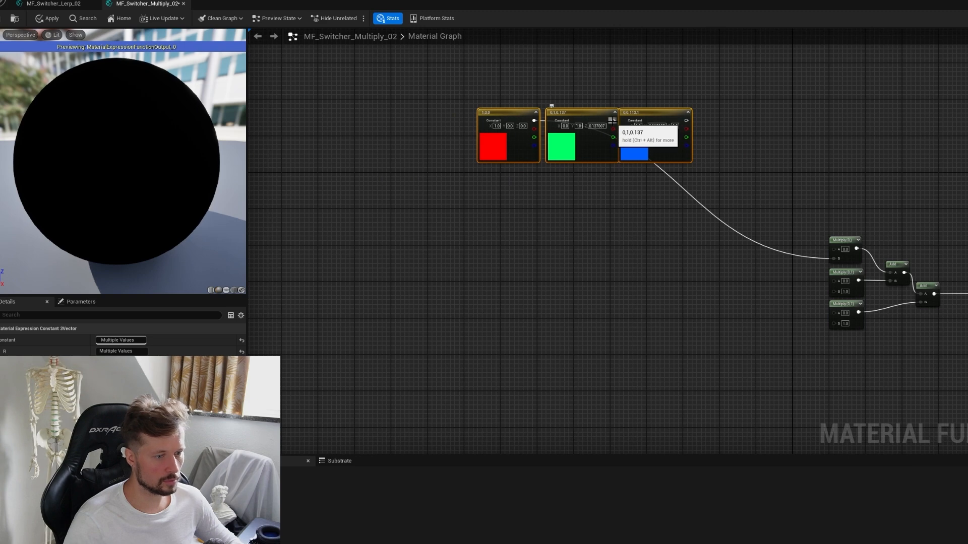
Step: Connect the green constant to the second Multiply's B input and the blue constant to the third Multiply's B input
left_click_drag(686, 145, 839, 291)
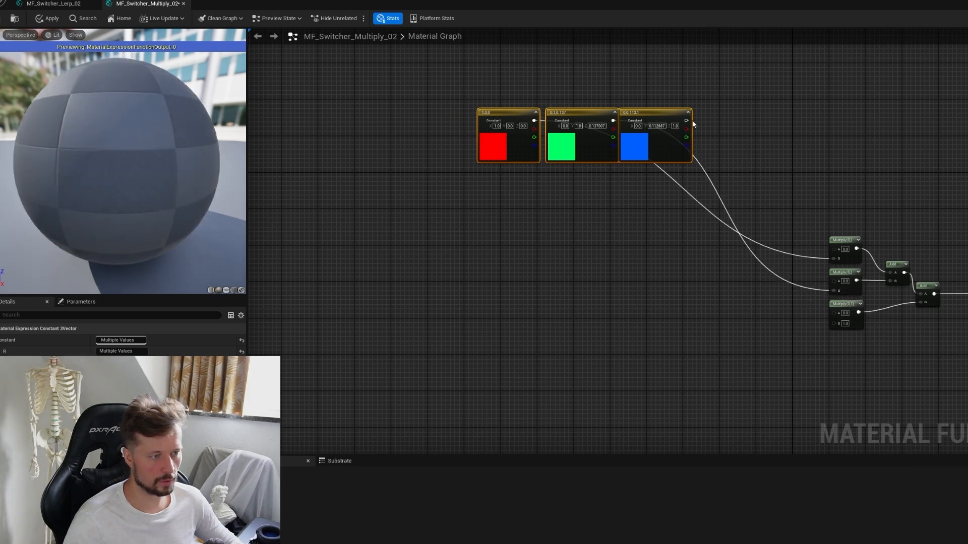
left_click_drag(686, 121, 834, 326)
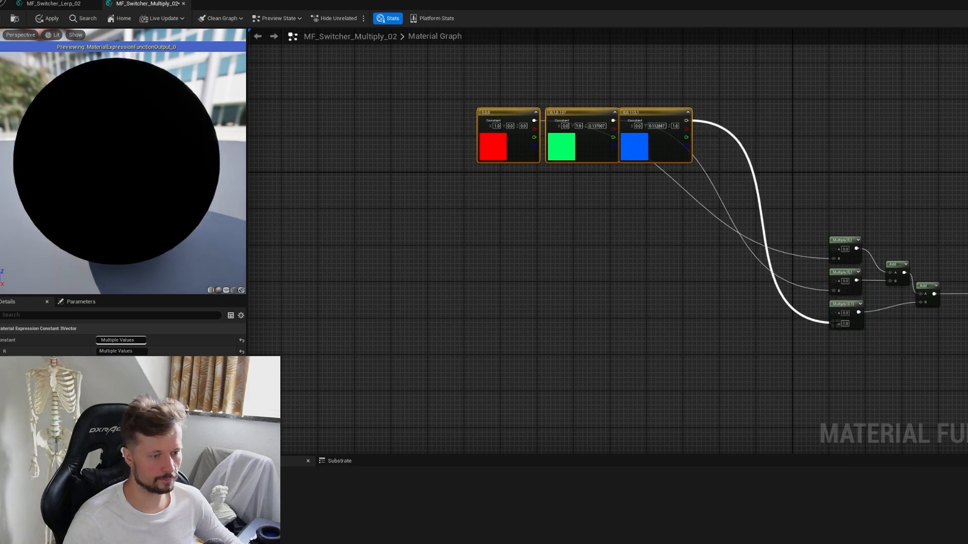
right_click_drag(591, 235, 608, 244)
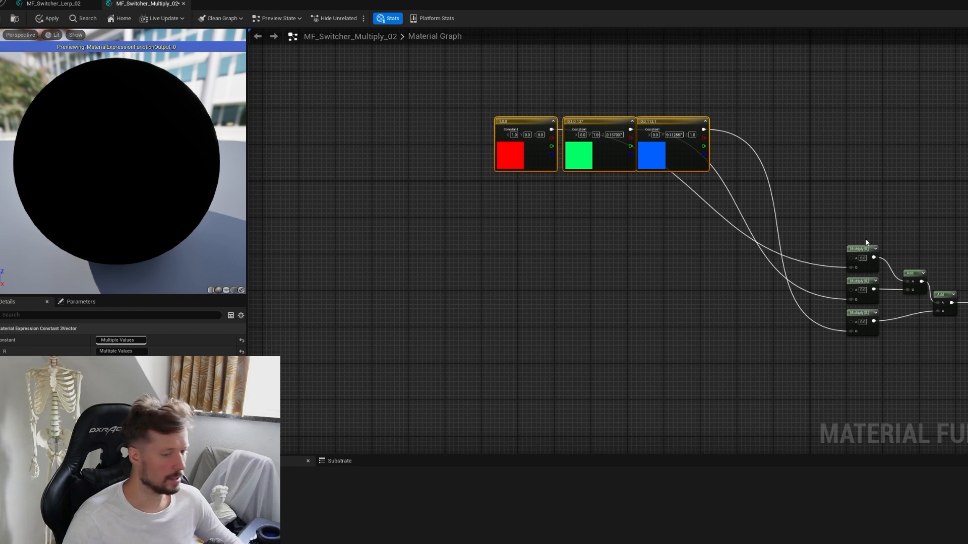
Step: Add a single-value Constant in the empty area below the colours and feed it into the preview of a new scalar function input
right_click_drag(864, 249, 859, 246)
right_click(370, 253)
type("constant")
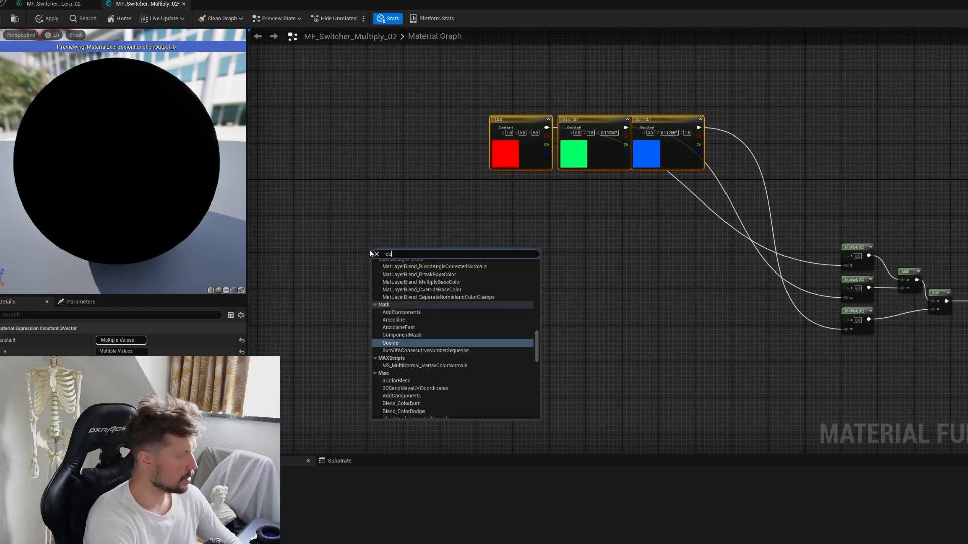
key("Return")
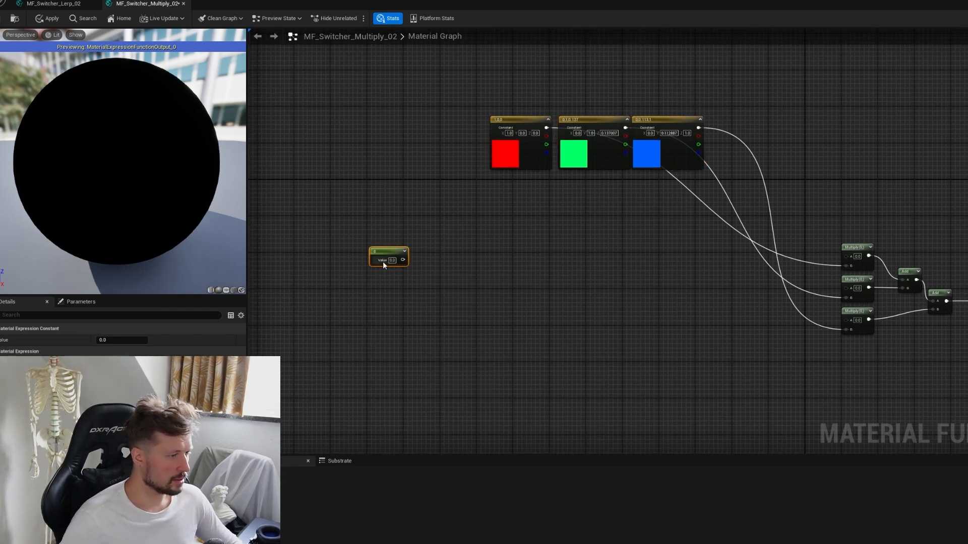
left_click_drag(403, 260, 432, 259)
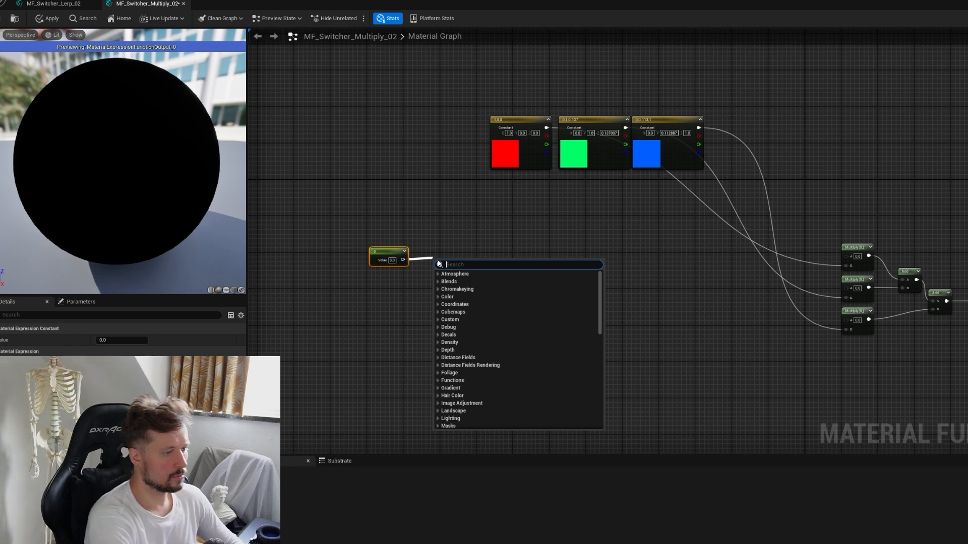
type("inp")
key("Return")
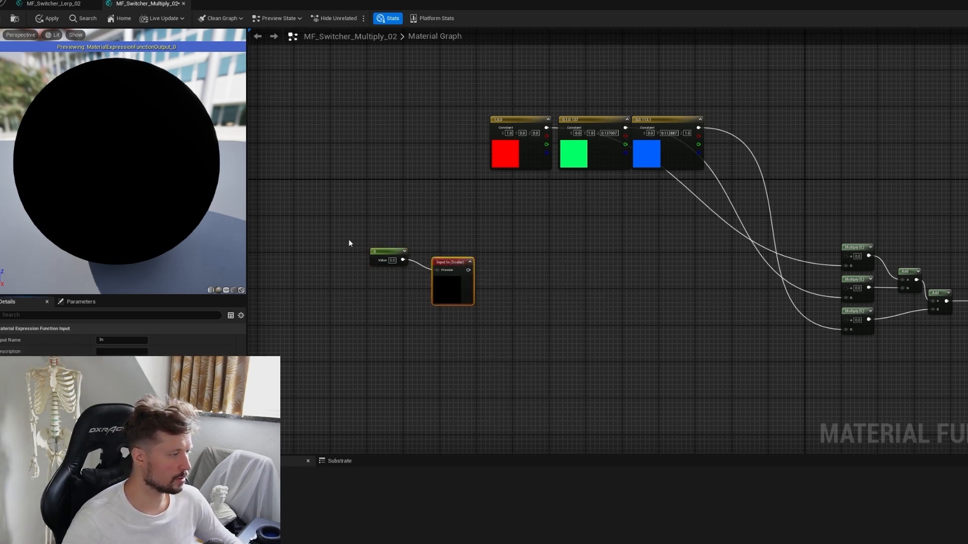
Step: Shift the Constant and function input further left and connect the input's output to A of the first and second Multiply nodes
left_click_drag(389, 251, 321, 247)
left_click_drag(441, 263, 846, 256)
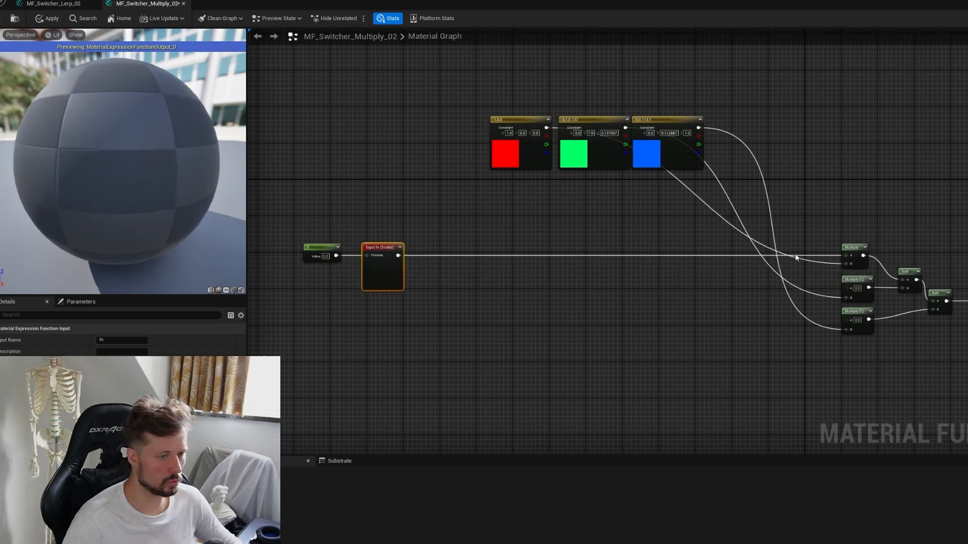
mouse_move(398, 255)
left_mouse_down()
mouse_move(475, 272)
mouse_move(864, 291)
mouse_move(410, 263)
left_mouse_up()
left_click(713, 253)
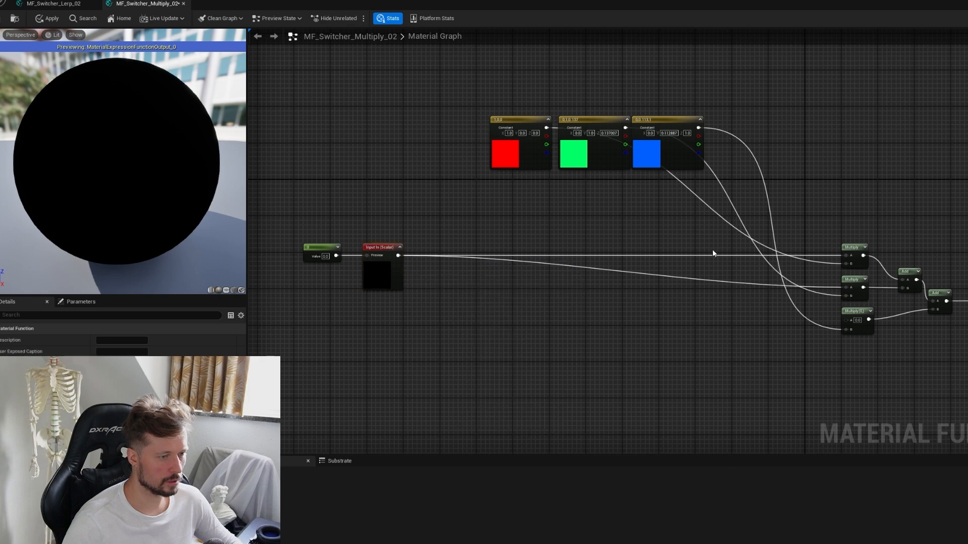
Step: Set the Constant feeding the function input to 1
left_click(325, 256)
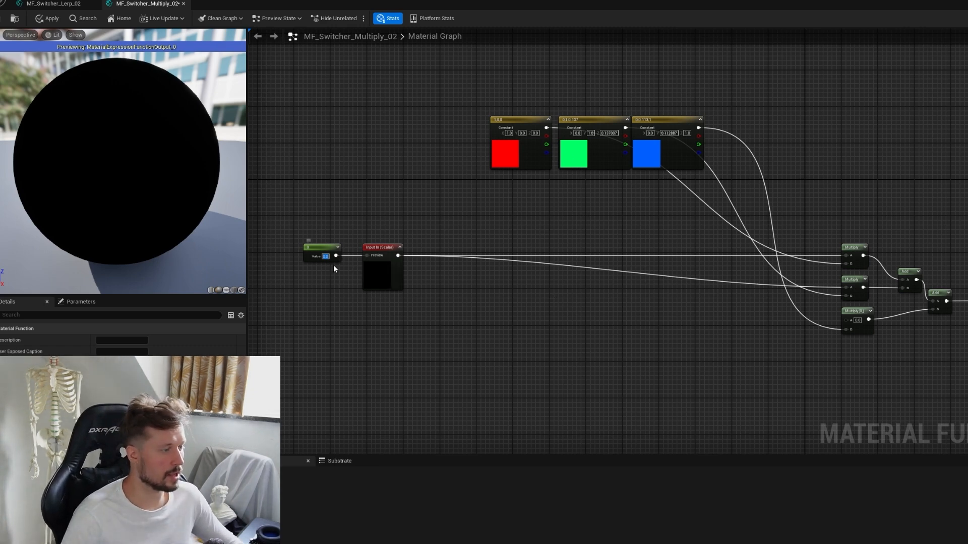
type("1")
key("Return")
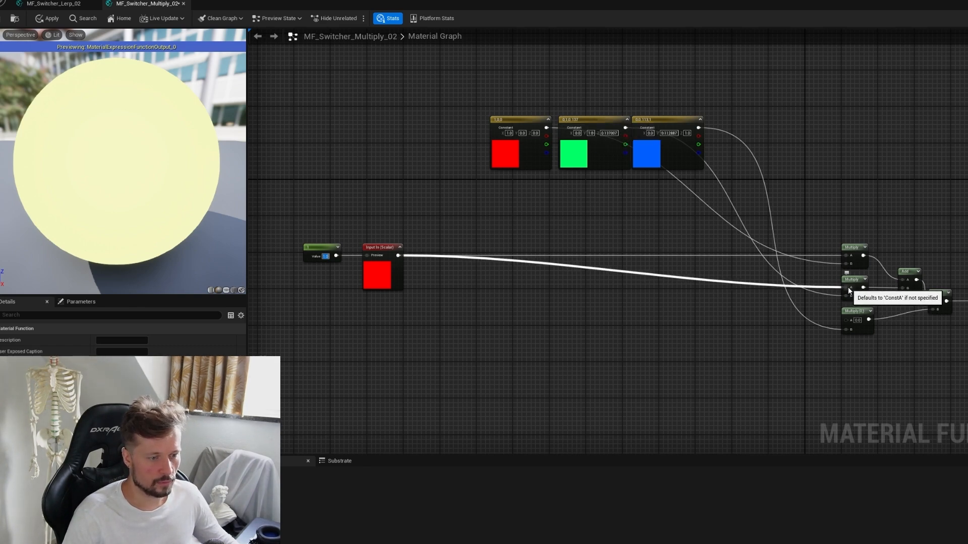
Step: Insert a Subtract node between the function input and the second Multiply's A input, aligned with that connection
left_click_drag(850, 290, 589, 289)
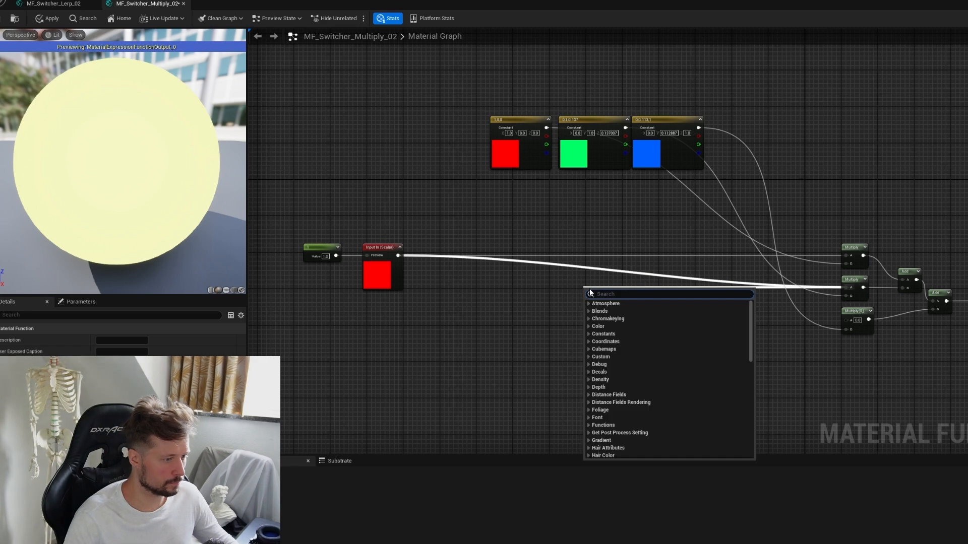
type("subtract")
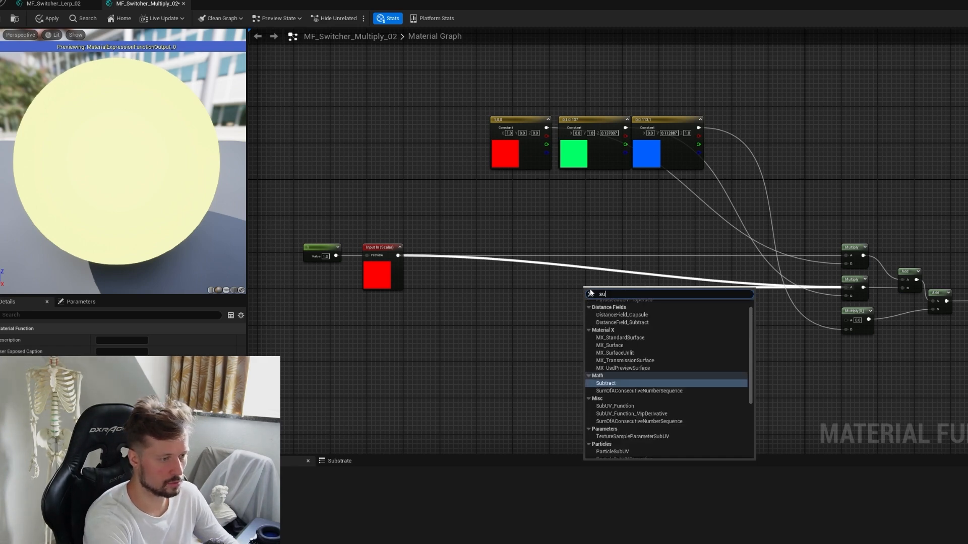
key("Return")
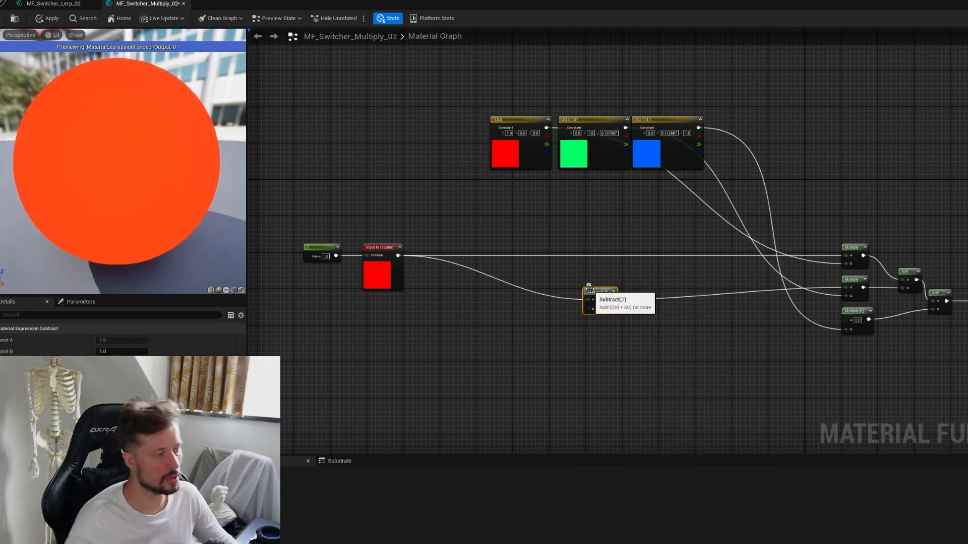
left_click_drag(606, 290, 611, 281)
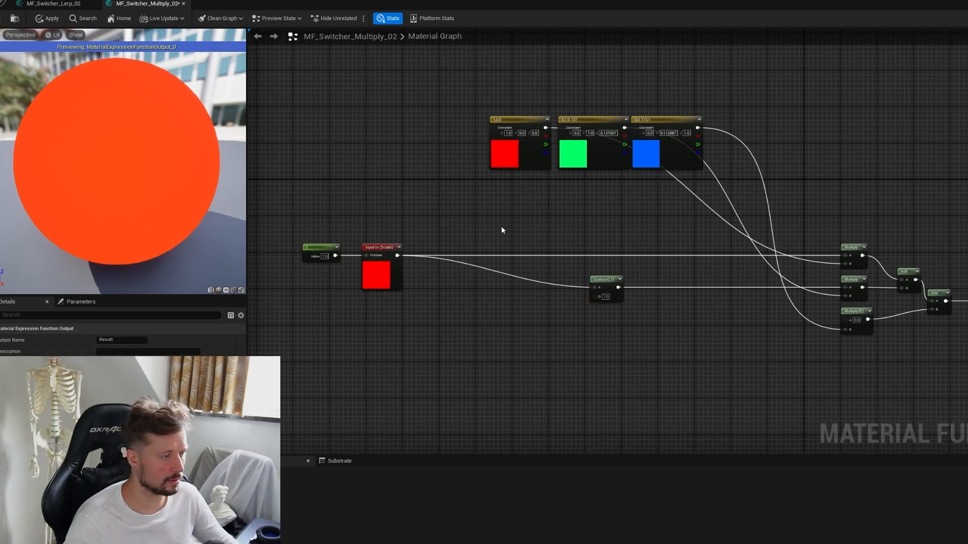
Step: Set the Constant feeding the function input to 2 to test the second colour
right_click_drag(501, 229, 565, 244)
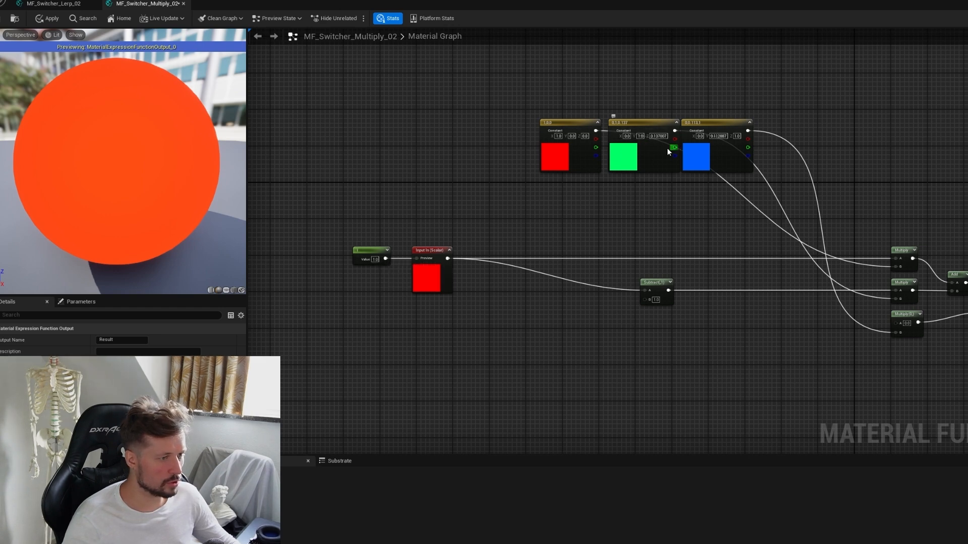
left_click(377, 259)
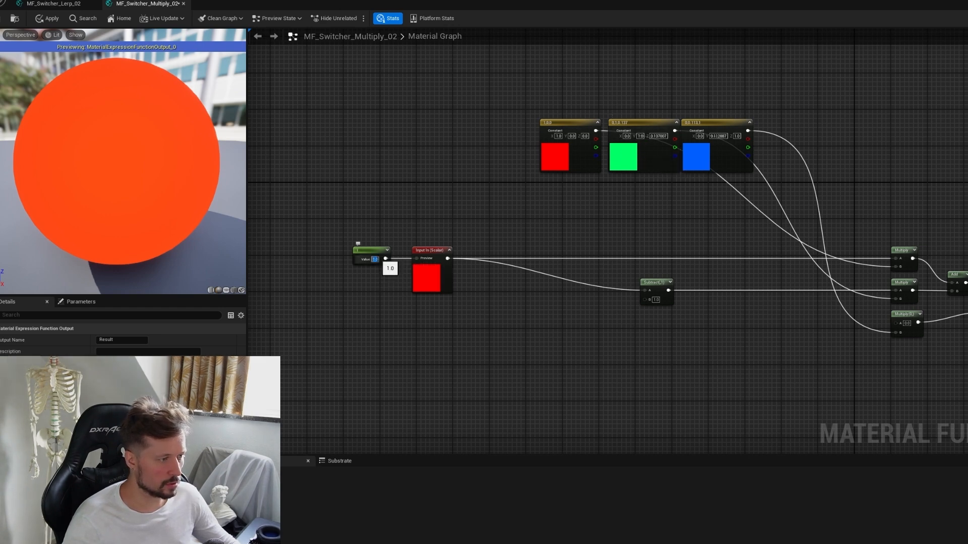
type("2")
key("Return")
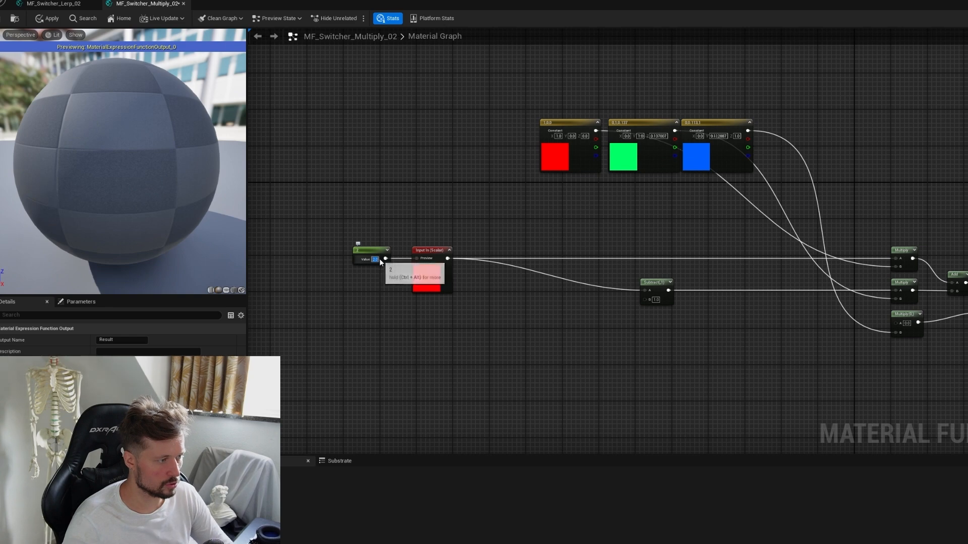
right_click_drag(579, 217, 512, 208)
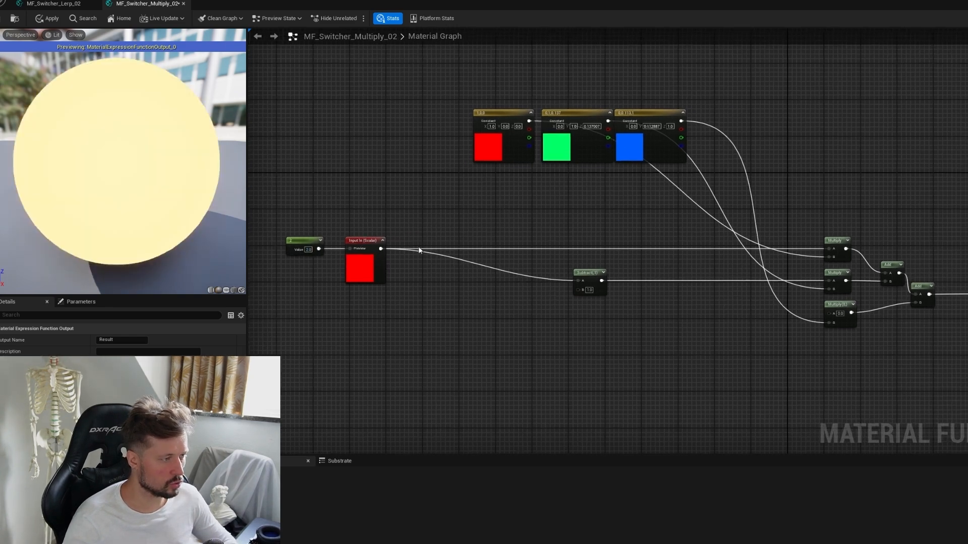
left_click(845, 275)
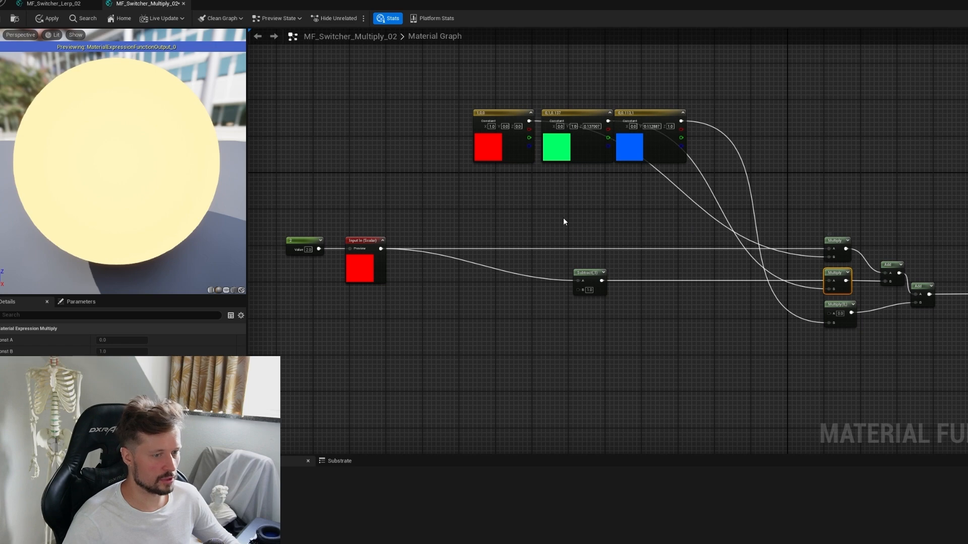
Step: Insert a Saturate node between the function input and the first Multiply's A input, and align the Subtract node beneath it
right_click_drag(563, 219, 645, 224)
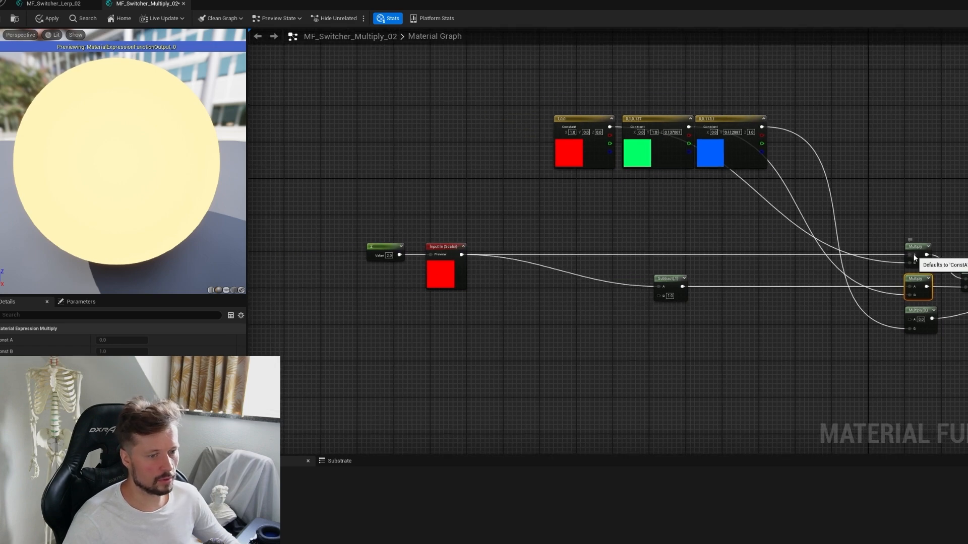
left_click_drag(910, 255, 673, 242)
type("s")
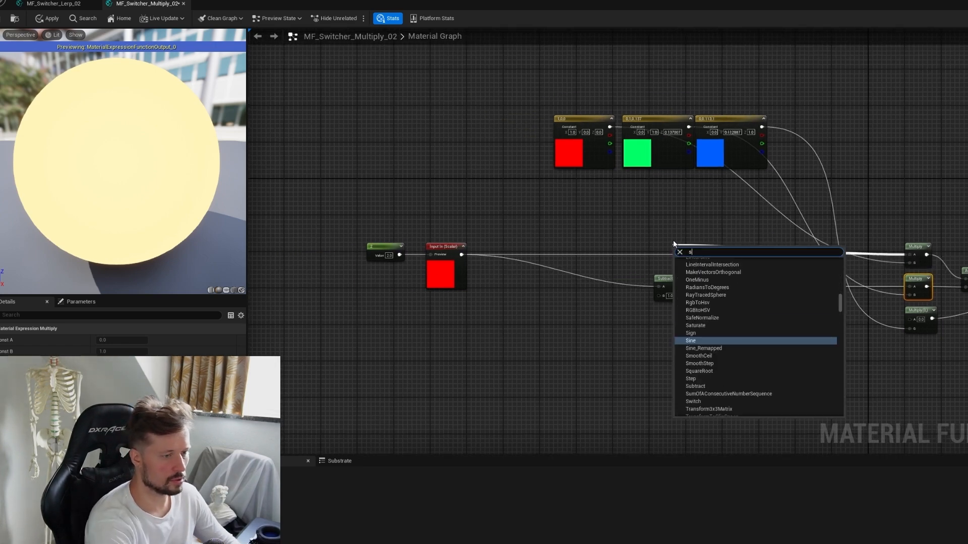
type("atu")
key("Return")
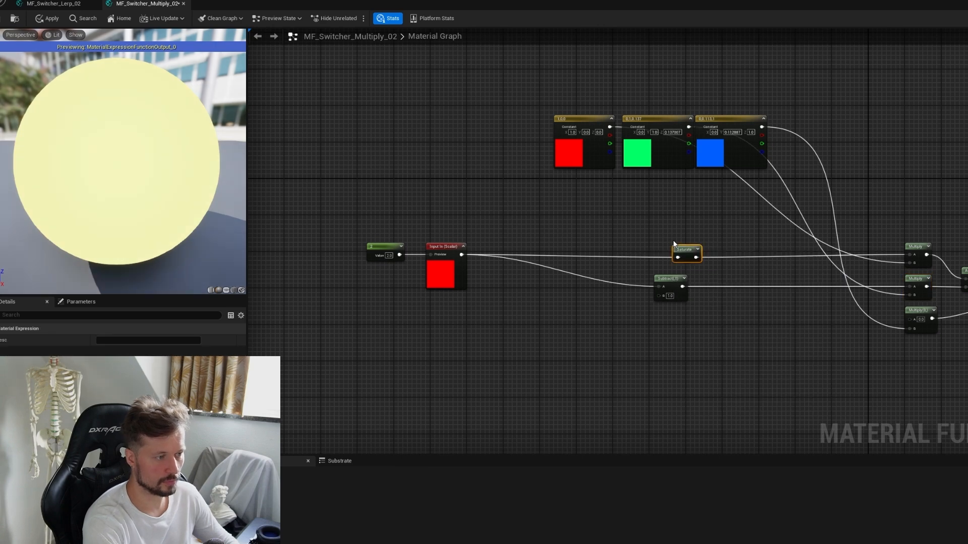
left_click_drag(682, 250, 567, 247)
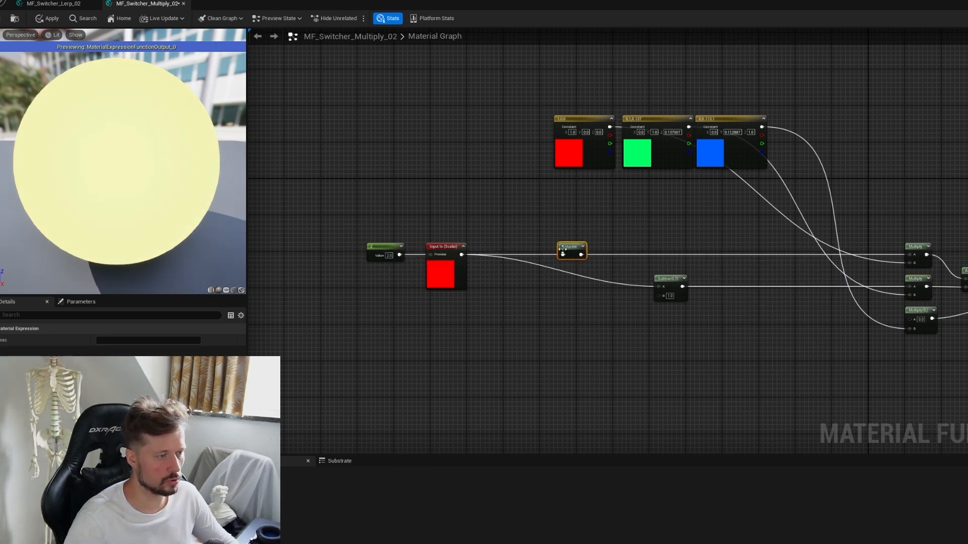
left_click_drag(563, 249, 605, 250)
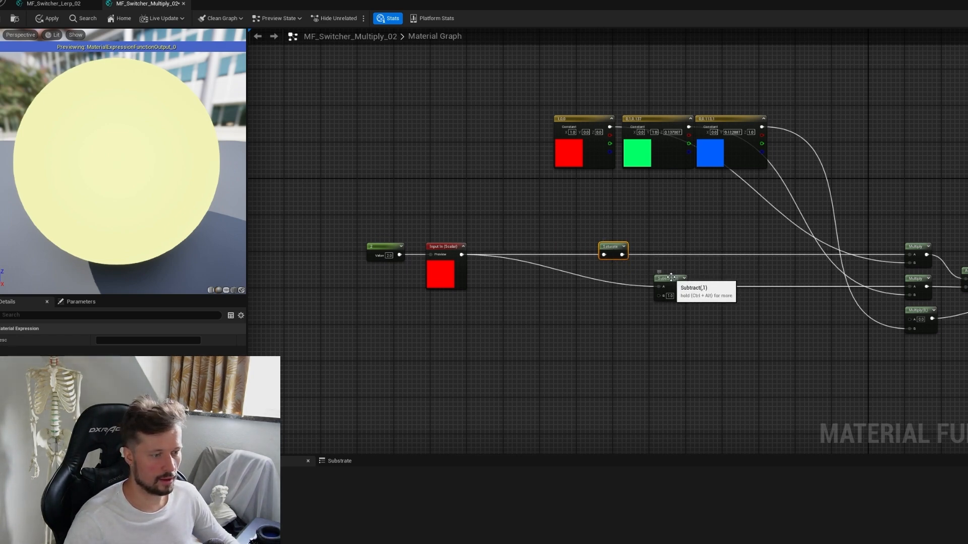
left_click_drag(670, 278, 616, 278)
Step: Insert a second Subtract between Saturate and the first Multiply's A input, and connect the first Subtract's output to its B input
left_click_drag(910, 254, 703, 247)
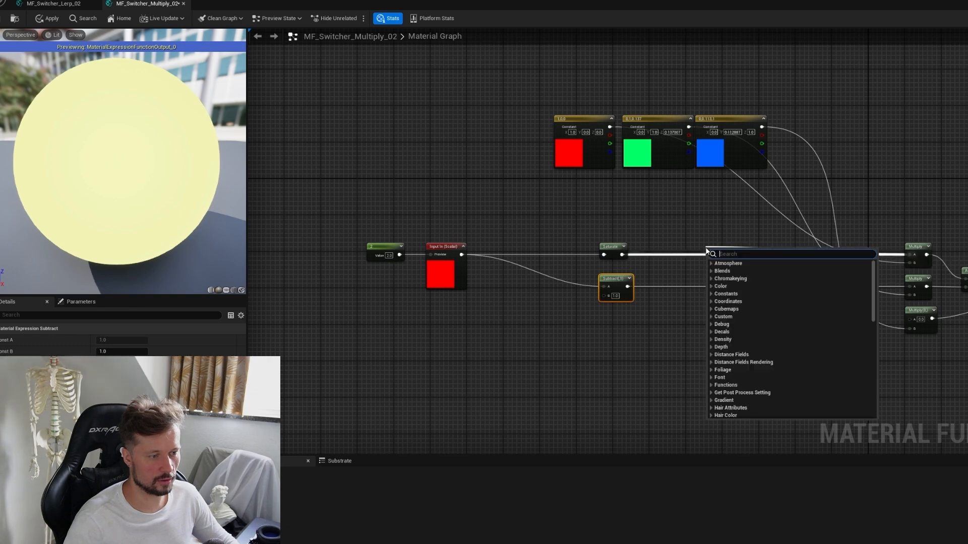
type("sub")
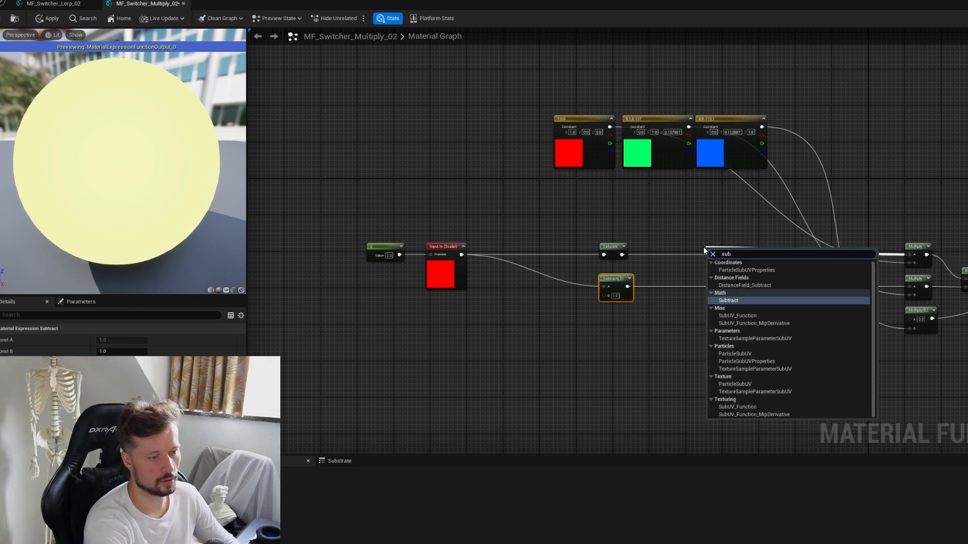
key("Return")
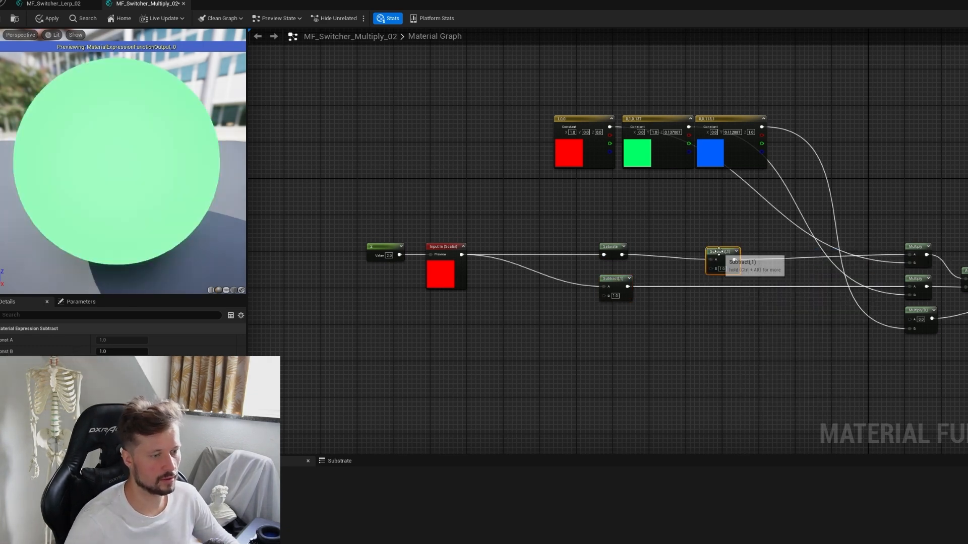
left_click_drag(721, 252, 706, 247)
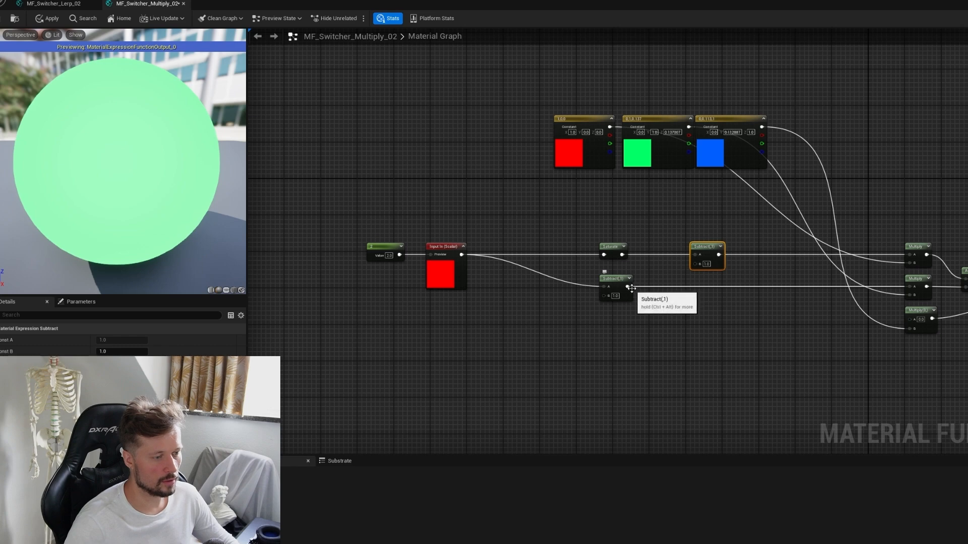
left_click_drag(627, 286, 696, 263)
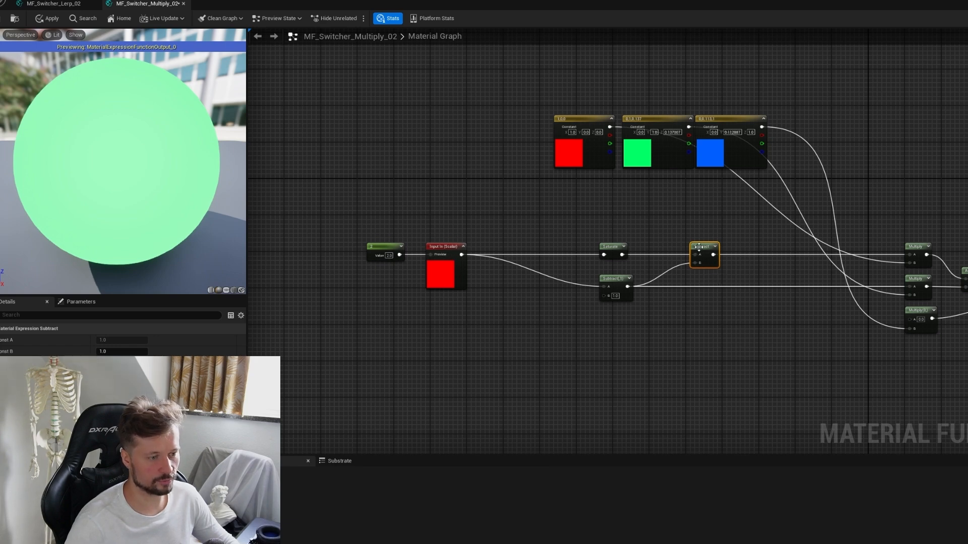
left_click_drag(698, 247, 689, 247)
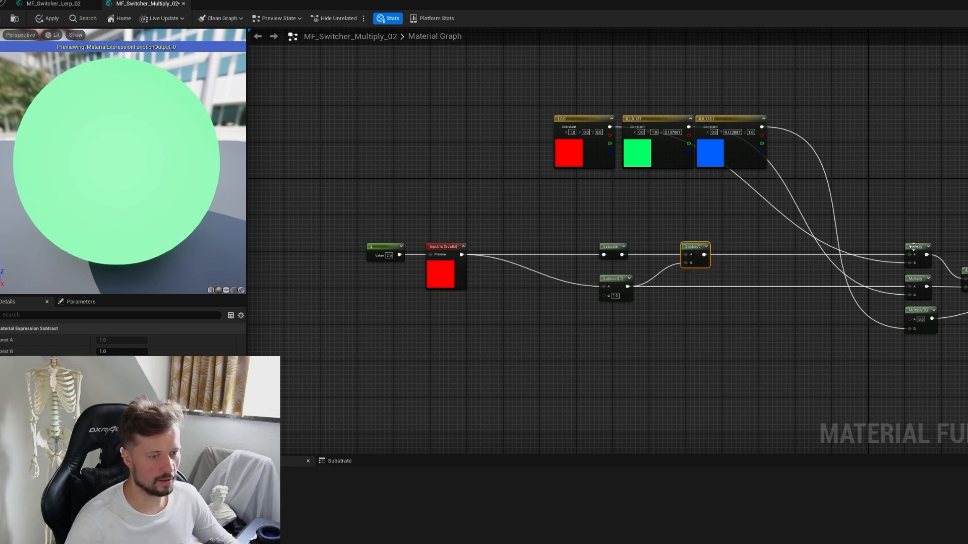
Step: Set the Constant feeding the function input to 1 and nudge the lower Subtract node slightly left
left_click(388, 255)
type("1")
key("Return")
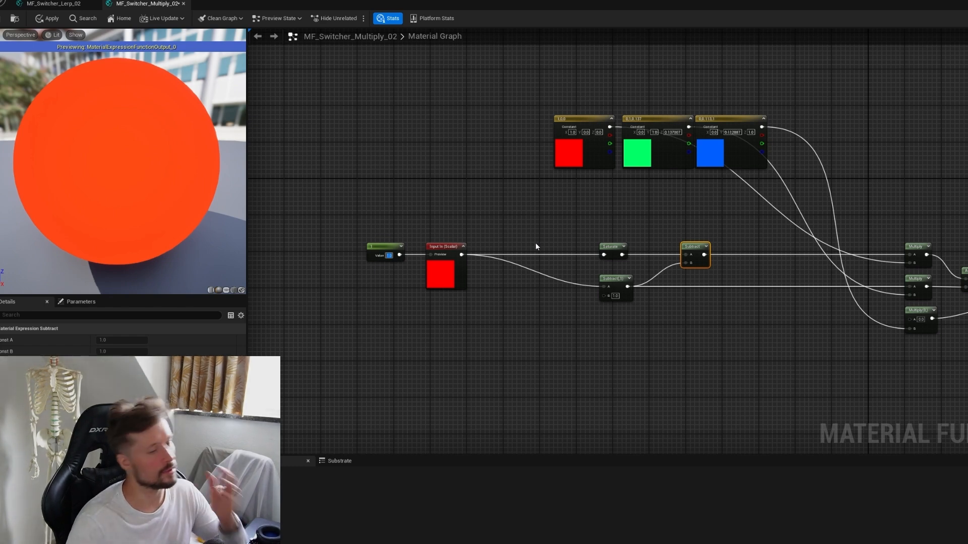
left_click(611, 277)
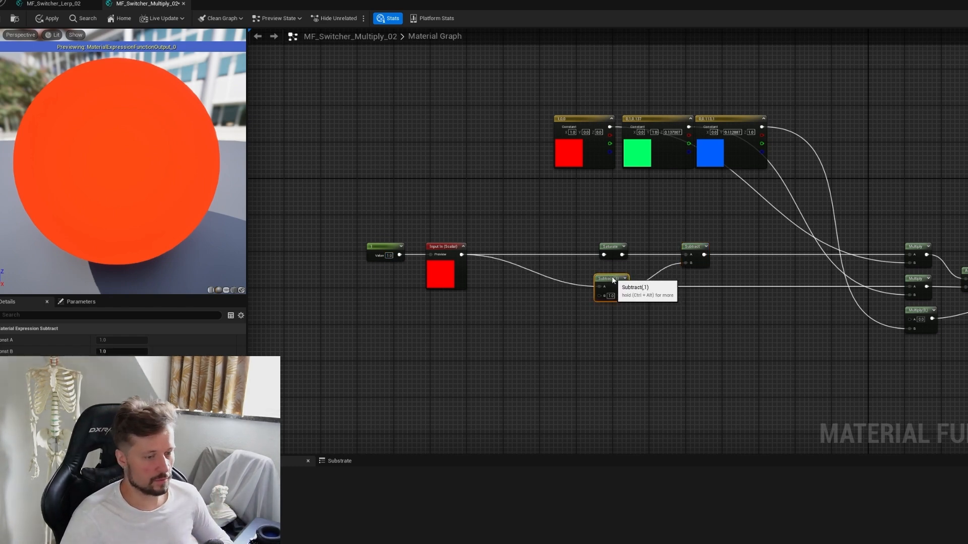
Step: Add a Subtract node feeding the third Multiply's A input and place it below the existing Subtract in the right column
right_click_drag(914, 301, 864, 270)
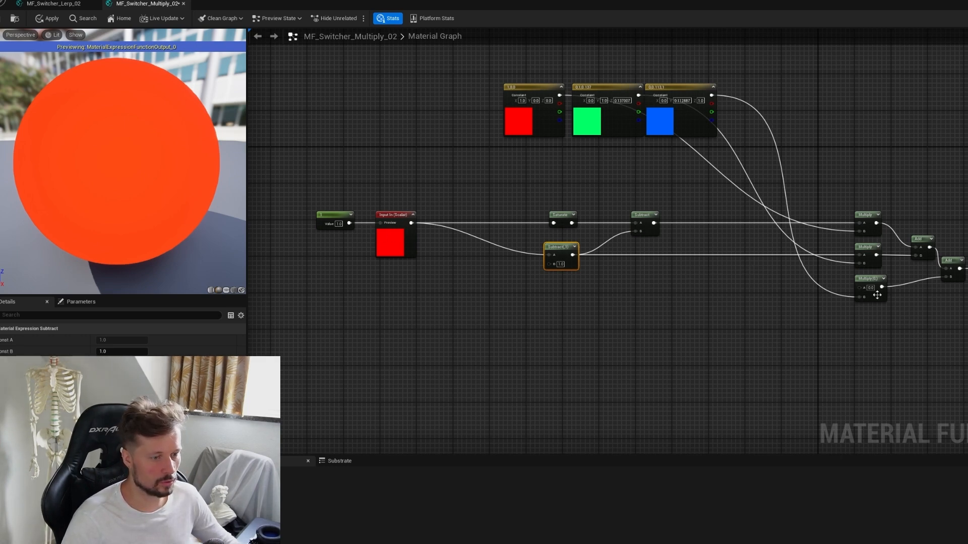
left_click_drag(860, 287, 654, 292)
type("s")
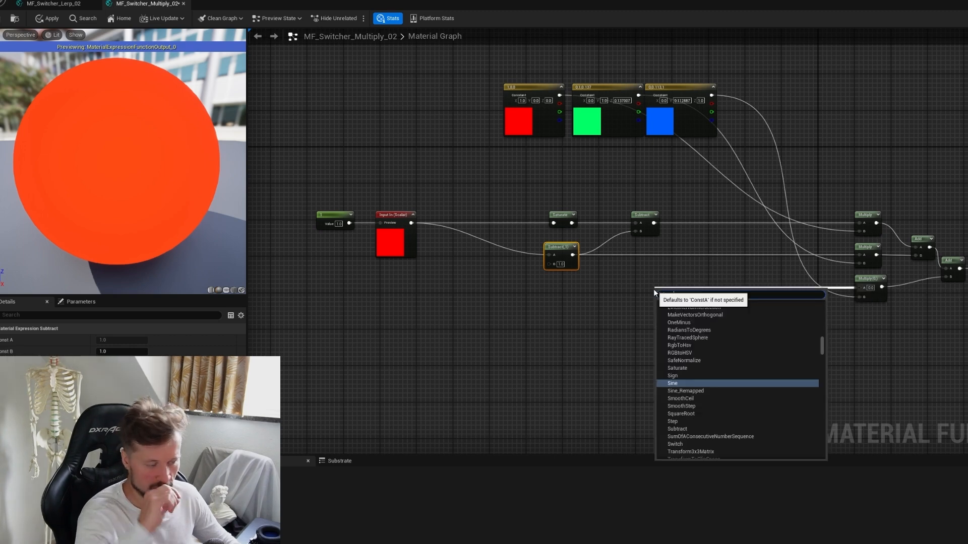
type("ub")
key("Return")
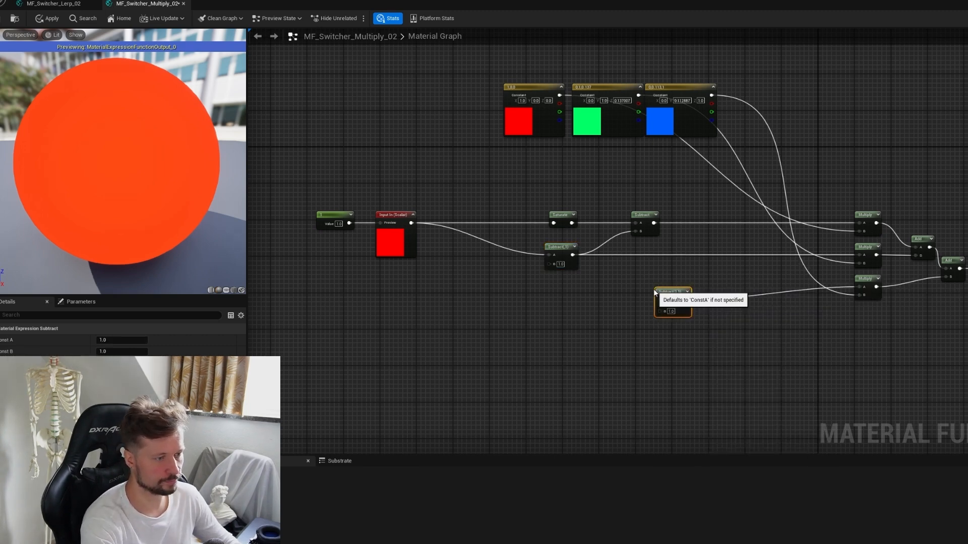
left_click_drag(674, 295, 649, 285)
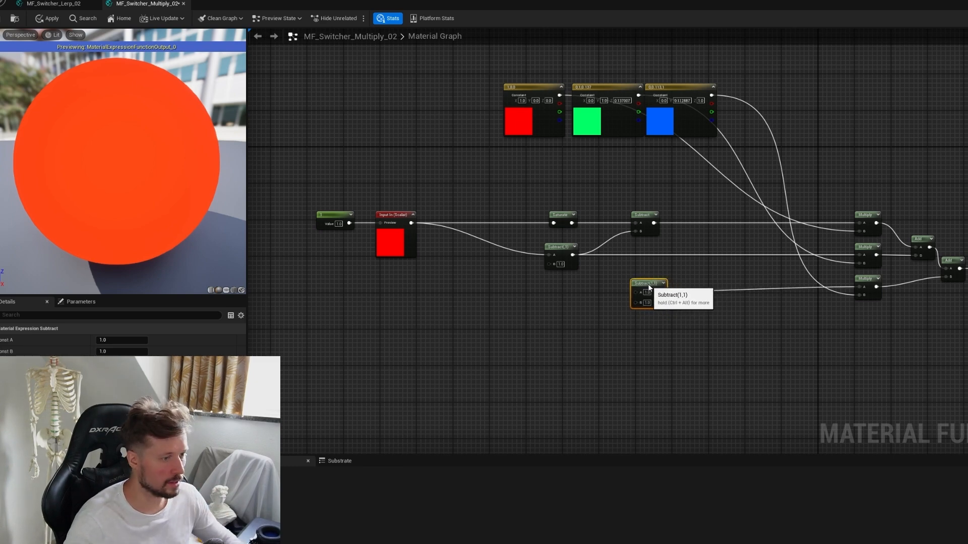
left_click(556, 247)
left_click(553, 341)
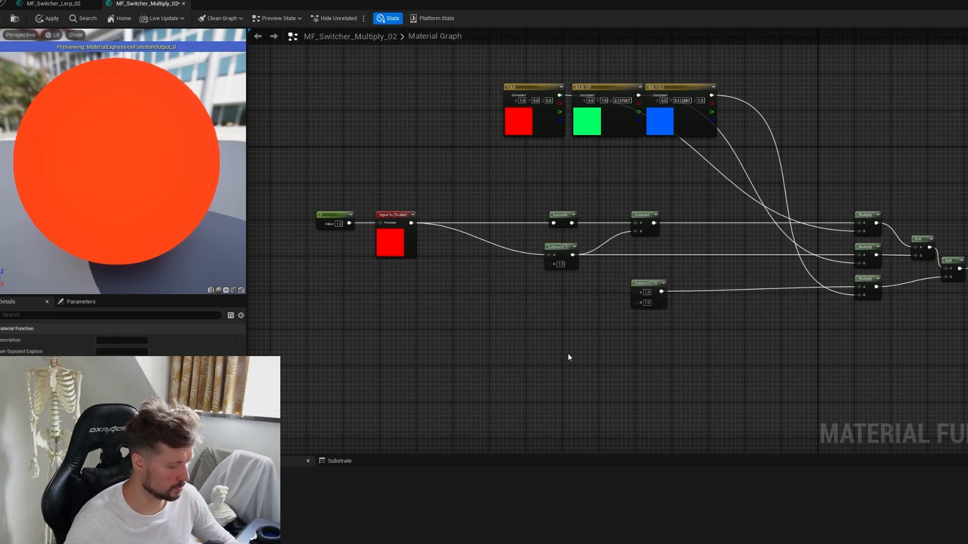
key("ctrl+v")
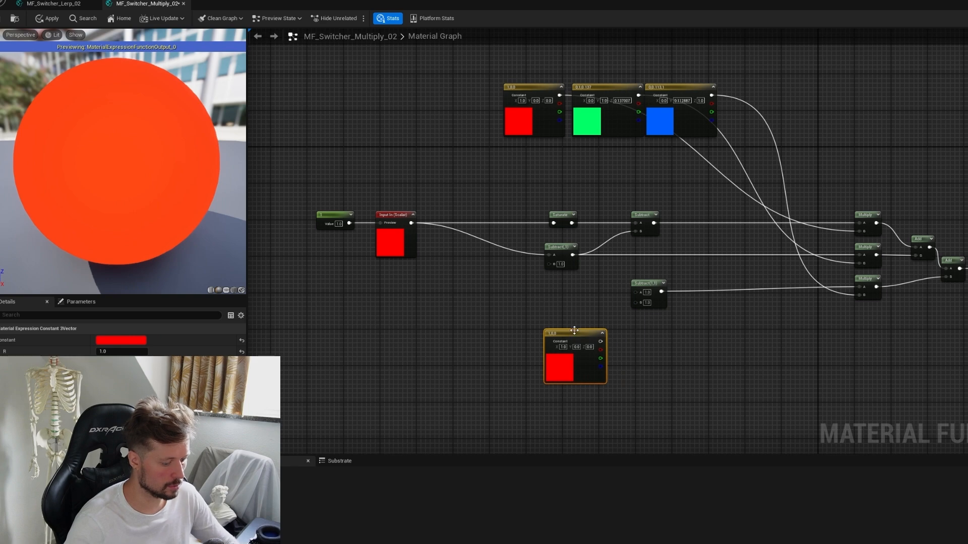
key("Delete")
Step: Duplicate the Subtract with B of 1 below itself, connect the function input to the copy's A input, and set its B to 2
left_click(552, 245)
key("ctrl+c")
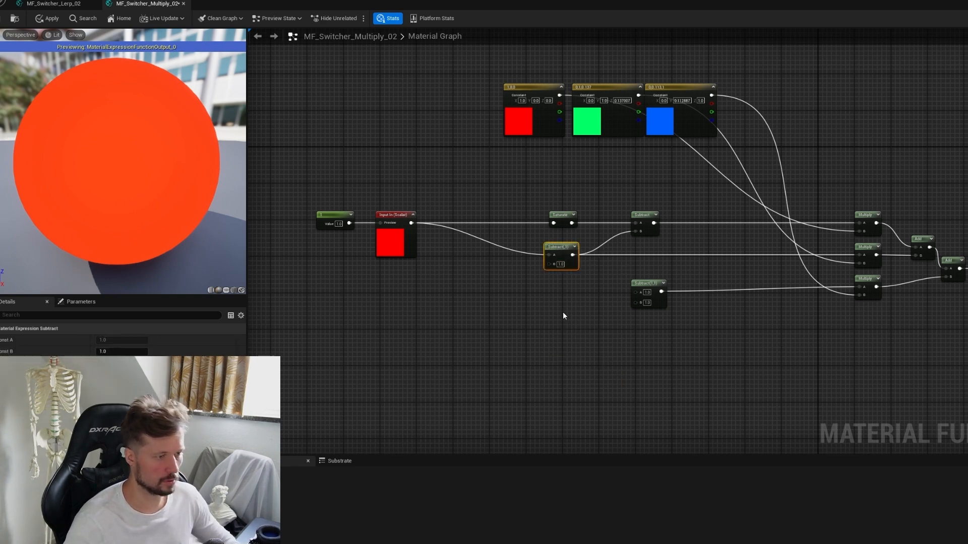
key("ctrl+v")
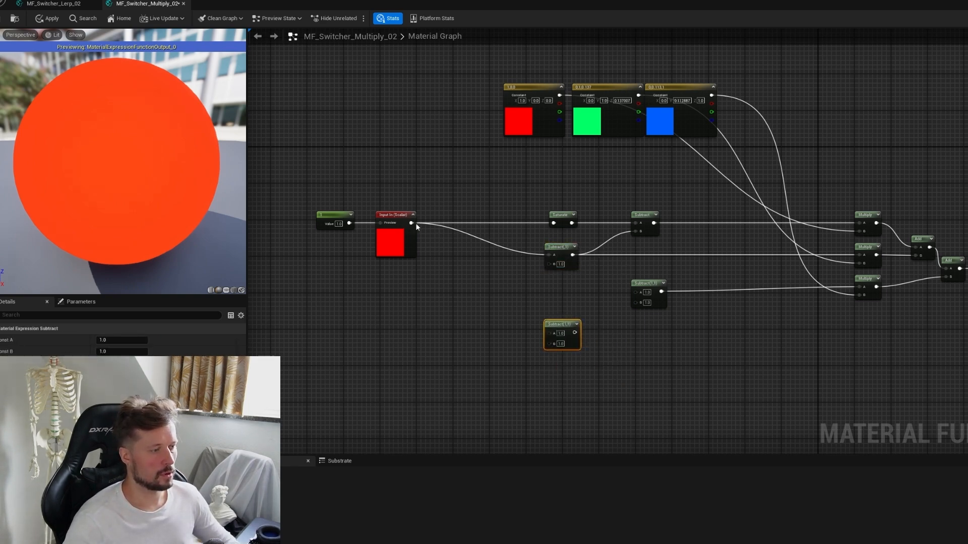
left_click_drag(415, 223, 550, 332)
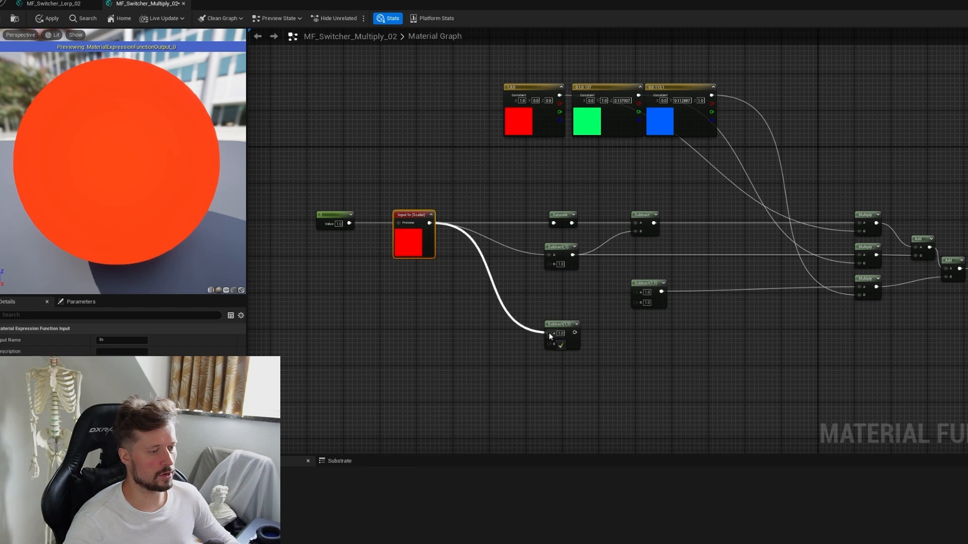
key("Return")
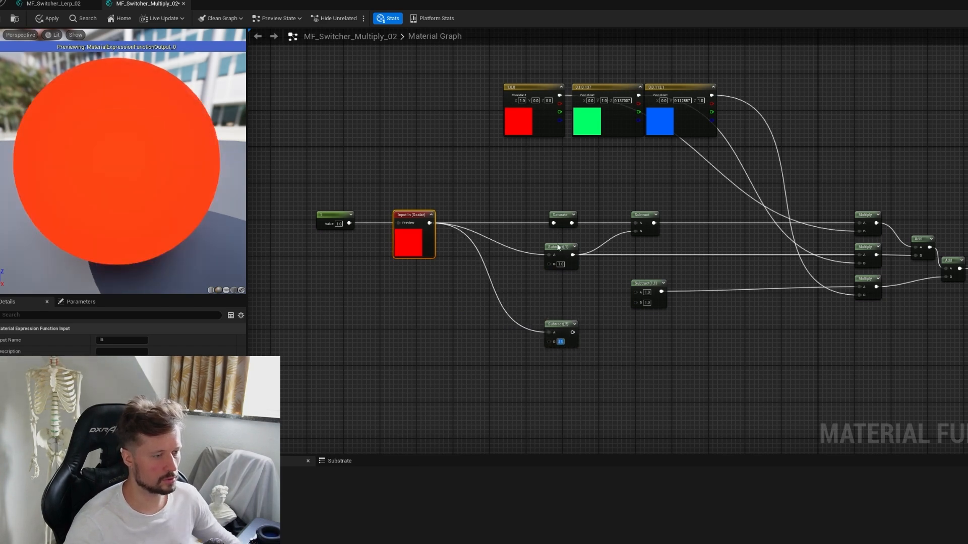
left_click_drag(557, 327, 567, 319)
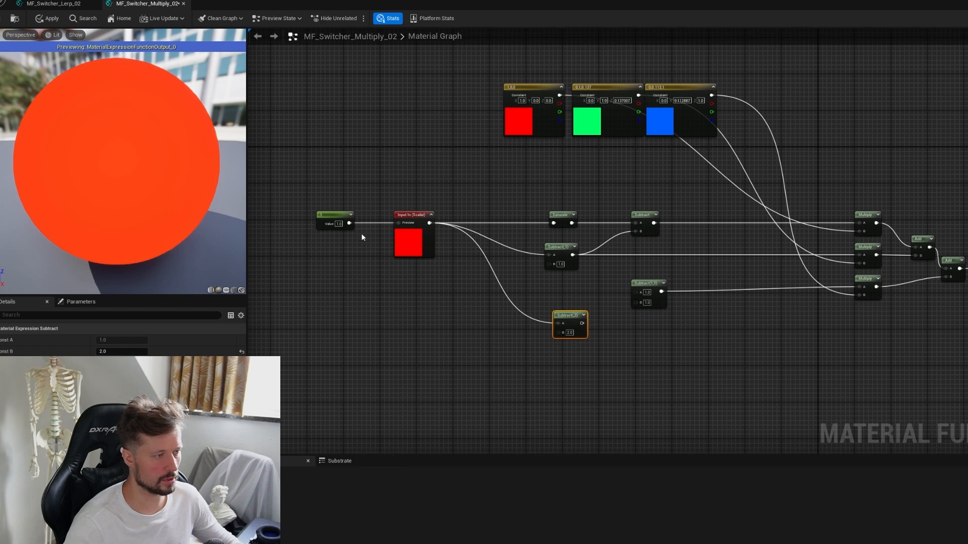
Step: Set the Constant feeding the function input to 3 and align the lowest Subtract node beneath the other Subtract
left_click(340, 223)
type("3")
key("Return")
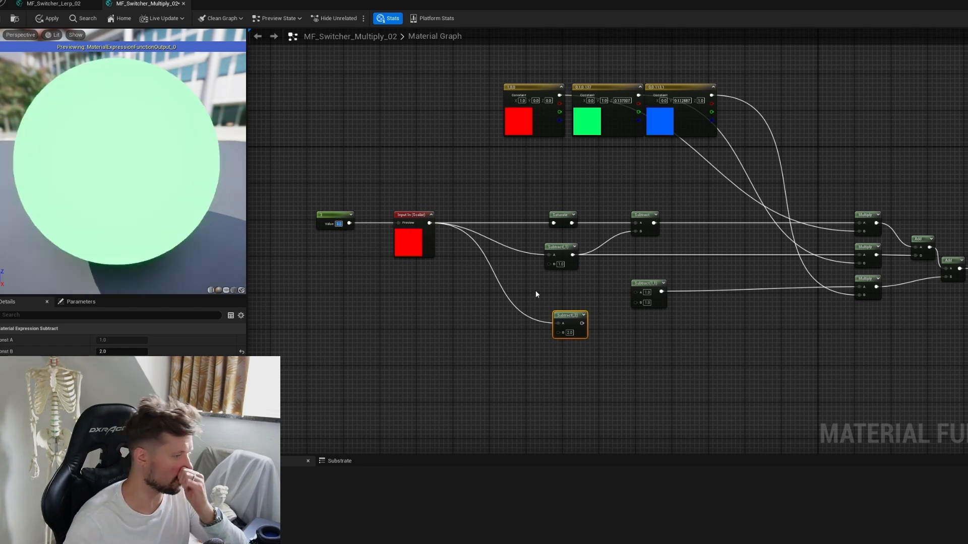
left_click_drag(565, 316, 556, 312)
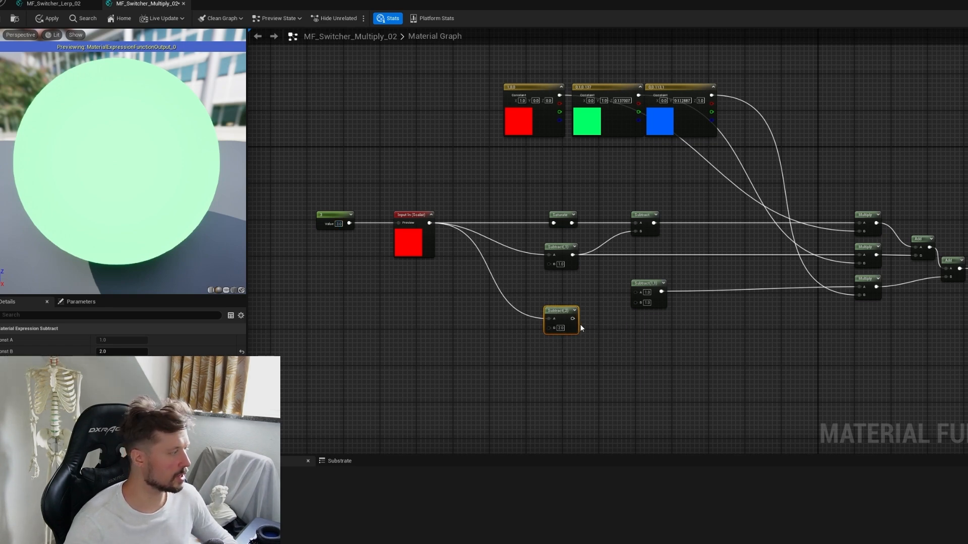
Step: Disconnect the spare Subtract from the third Multiply and connect the lowest Subtract's output to that Multiply's A input
left_click_drag(654, 285, 648, 262)
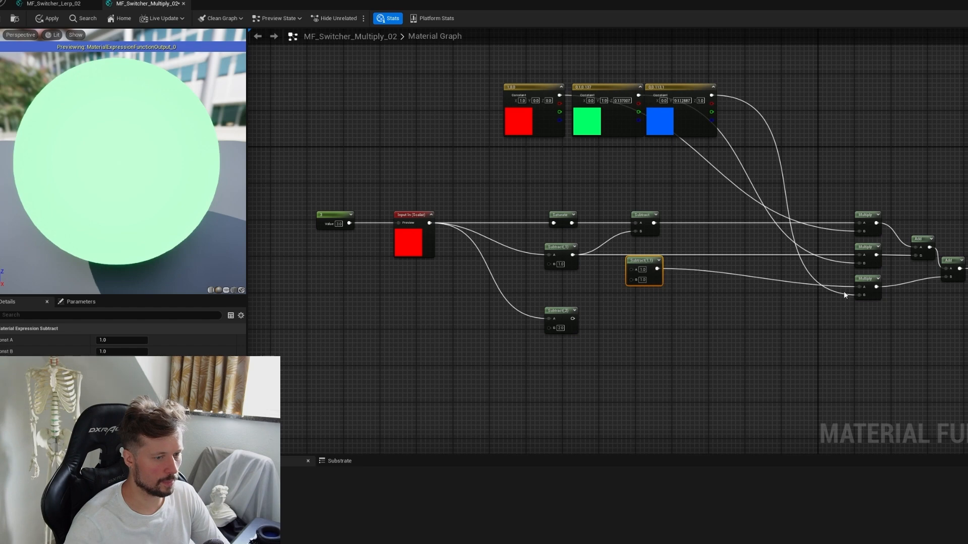
left_click(690, 284)
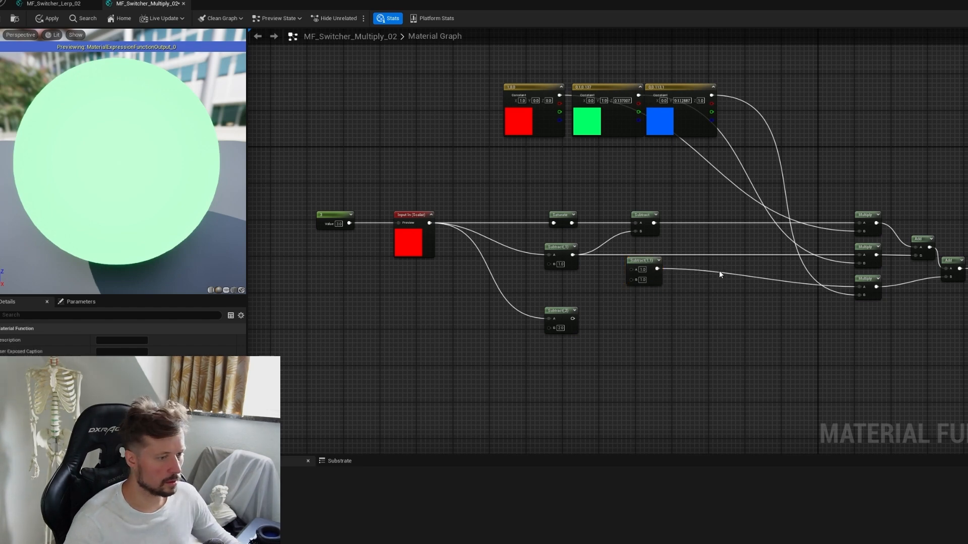
left_click(719, 273, "alt")
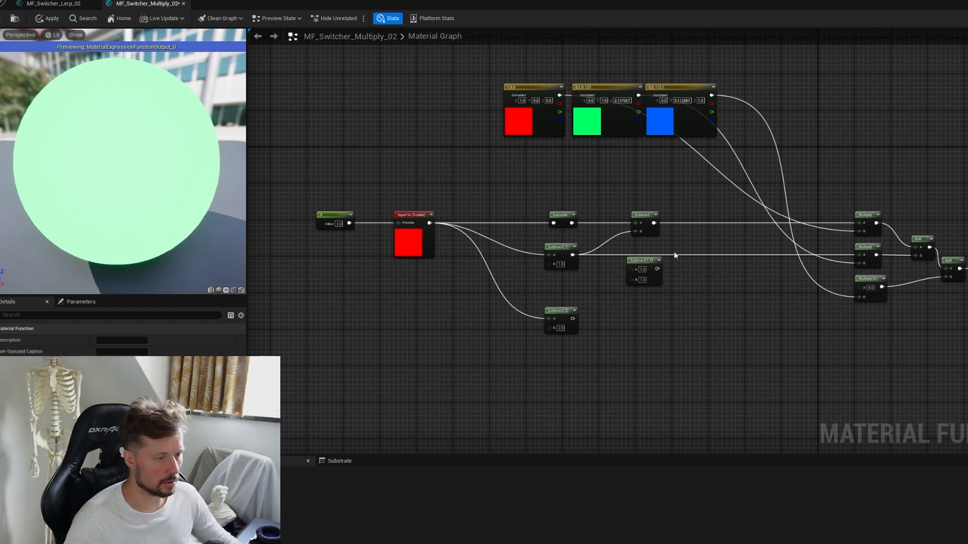
left_click(630, 266)
left_click_drag(572, 318, 857, 287)
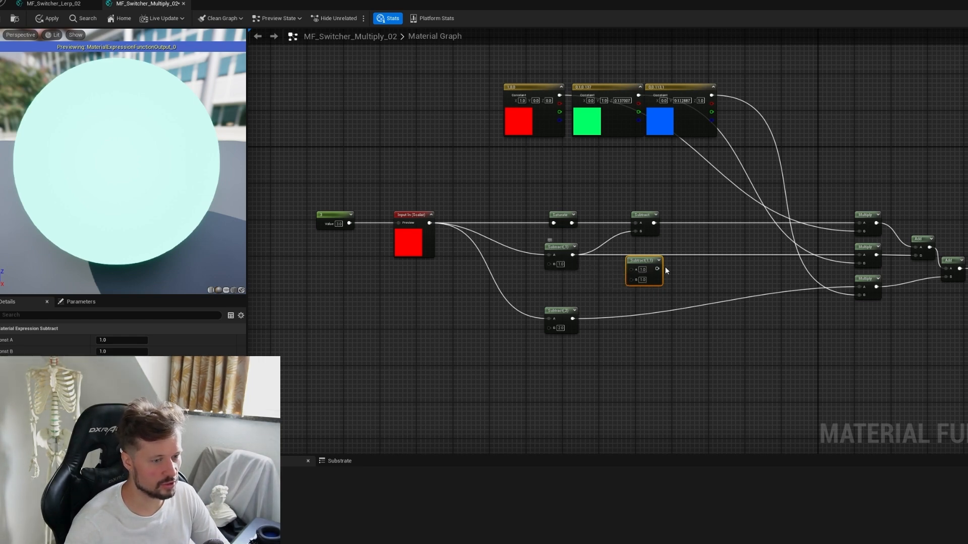
Step: Insert a Saturate node between the middle Subtract and the second Multiply's A input, with the spare Subtract placed after it
left_click_drag(638, 262, 657, 248)
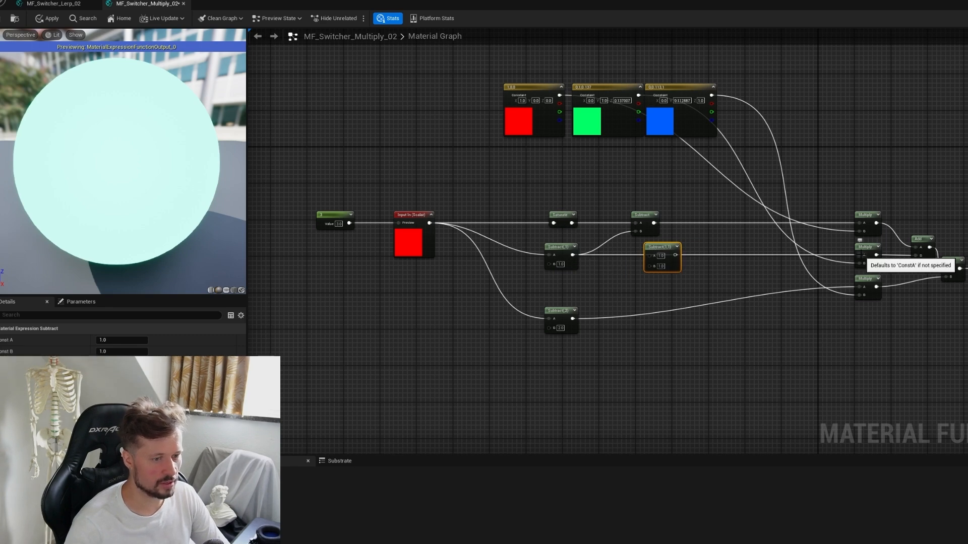
left_click_drag(858, 255, 613, 259)
type("sat")
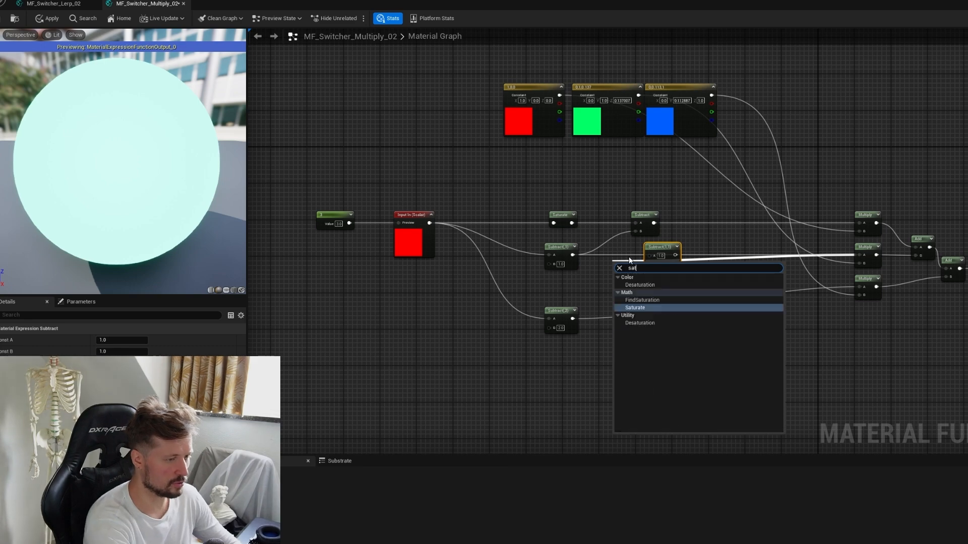
key("Return")
left_click_drag(623, 266, 673, 252)
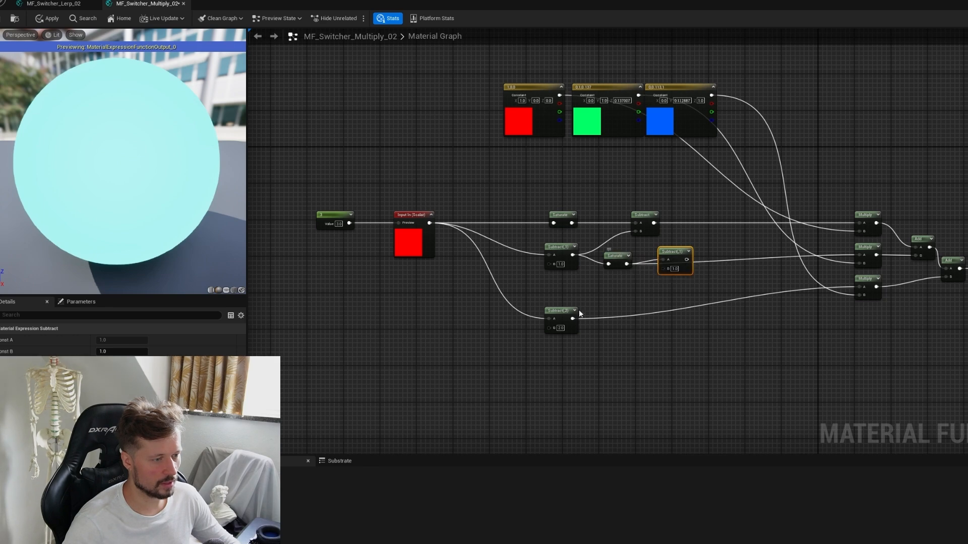
Step: Connect the lowest Subtract's output to the spare Subtract's B input, and route the spare Subtract into the second Multiply's A input
left_click_drag(572, 318, 662, 269)
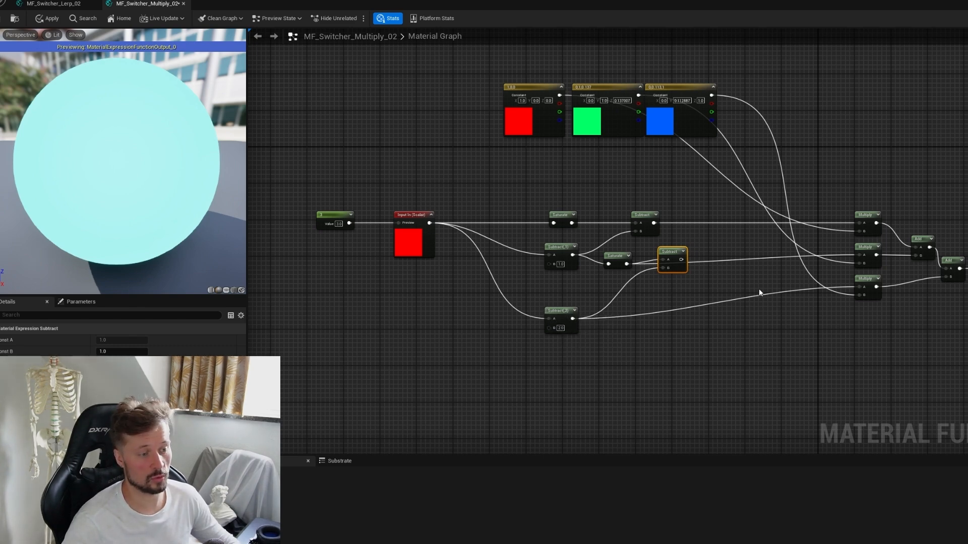
left_click_drag(681, 259, 864, 256)
left_click_drag(622, 252, 710, 252)
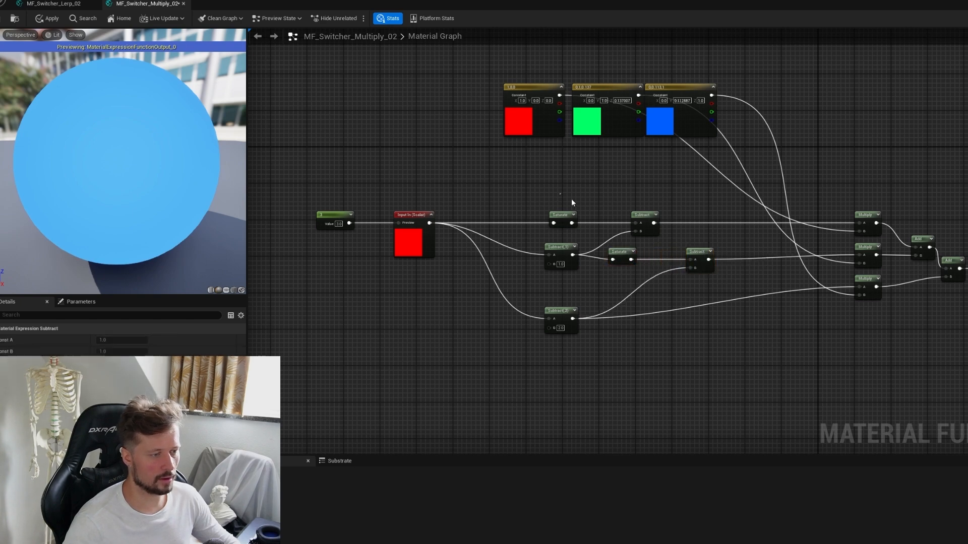
Step: Line up the first row's Saturate and Subtract with the row below, and move the lowest Subtract up closer to it
left_click_drag(571, 198, 702, 213)
left_click(708, 218)
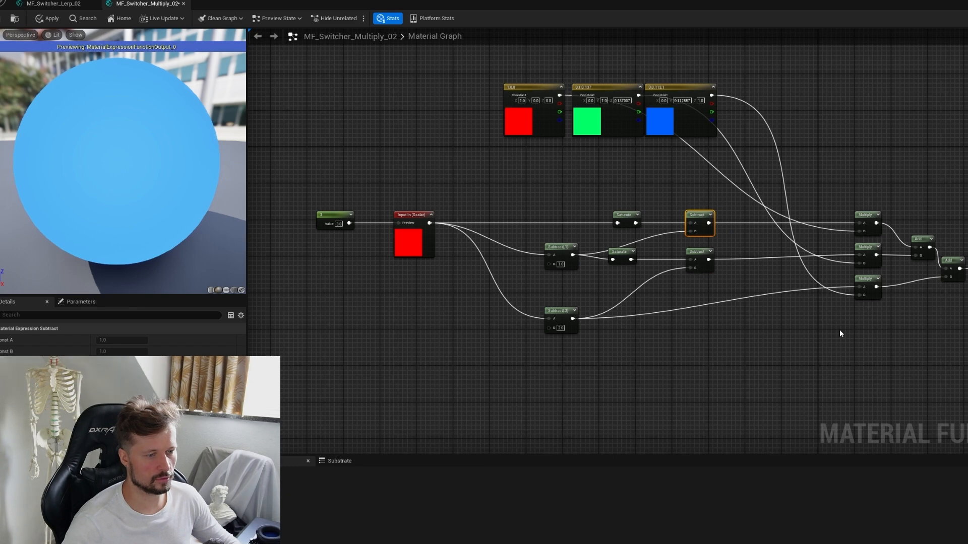
left_click_drag(570, 321, 571, 292)
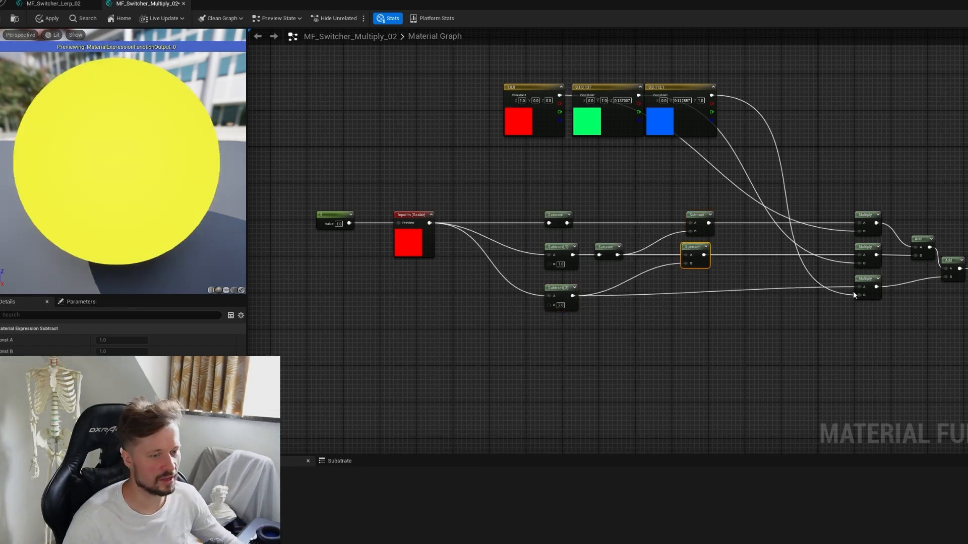
Step: Insert a Saturate node after the lowest Subtract, feeding both the third Multiply's A input and the second-row Subtract's B input
left_click_drag(859, 287, 682, 266)
type("sat")
key("Return")
left_click(621, 283)
left_click_drag(618, 301, 688, 269)
left_click(652, 289)
left_click_drag(618, 301, 685, 263)
left_click_drag(610, 291, 609, 287)
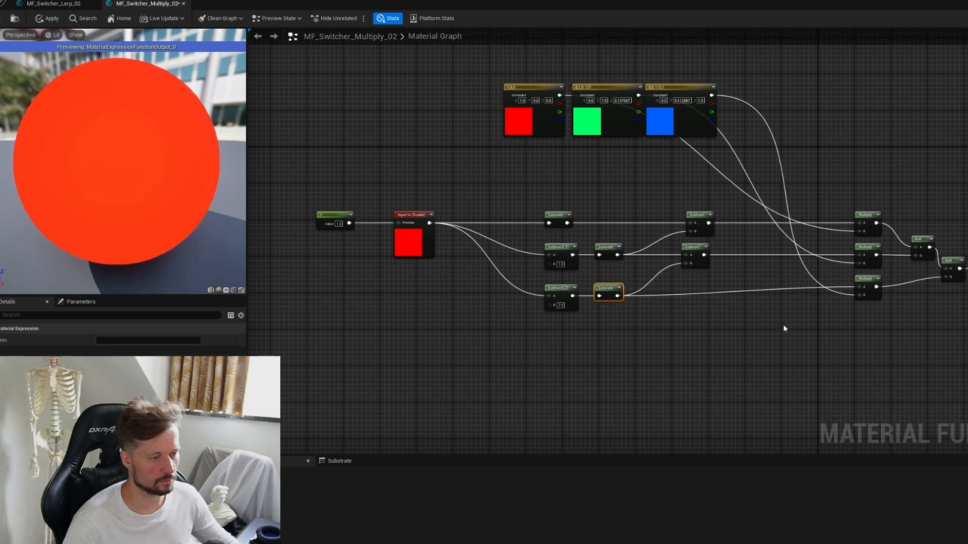
Step: Test the second and third colours by setting the Constant feeding the function input to 2 and to 3
left_click(338, 223)
type("2")
key("Return")
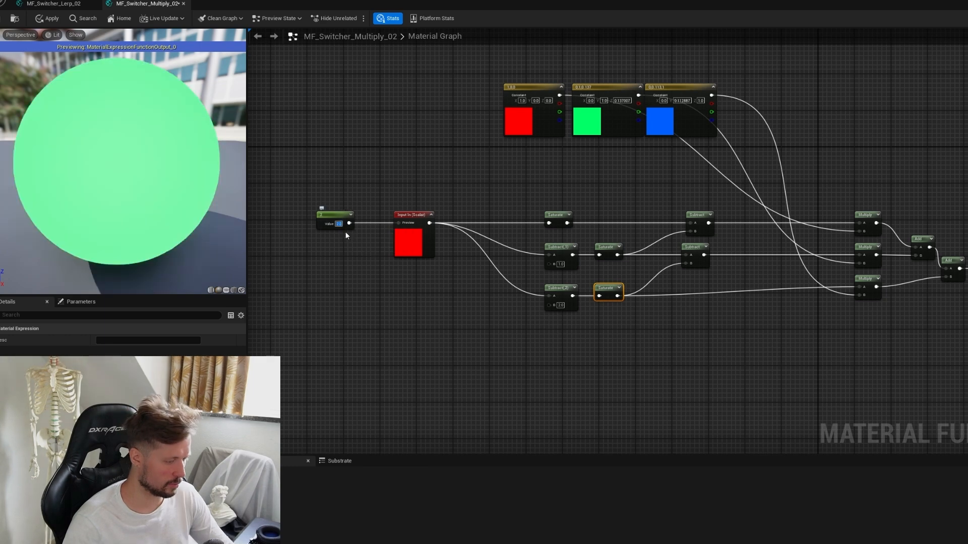
left_click(339, 224)
type("3")
key("Return")
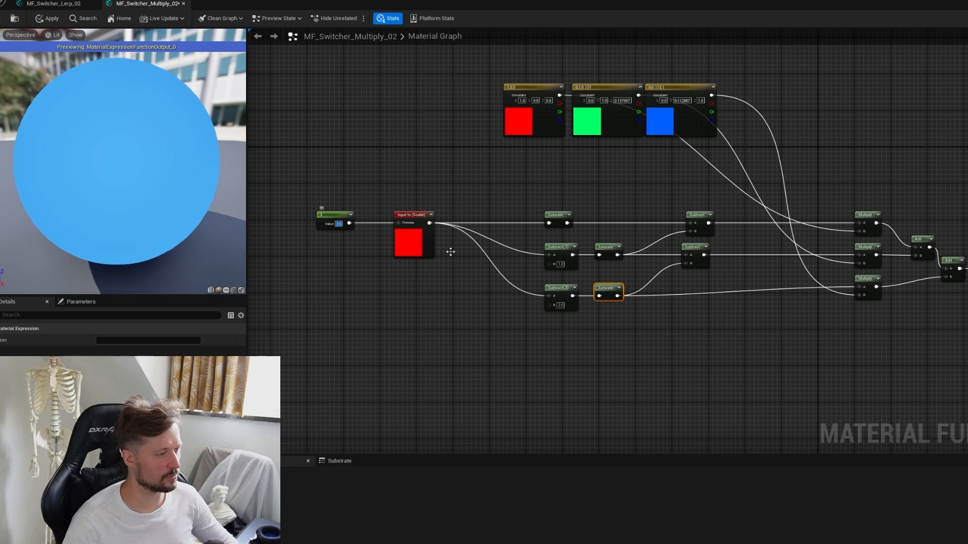
right_click_drag(909, 202, 854, 189)
scroll(740, 216, "down", 1)
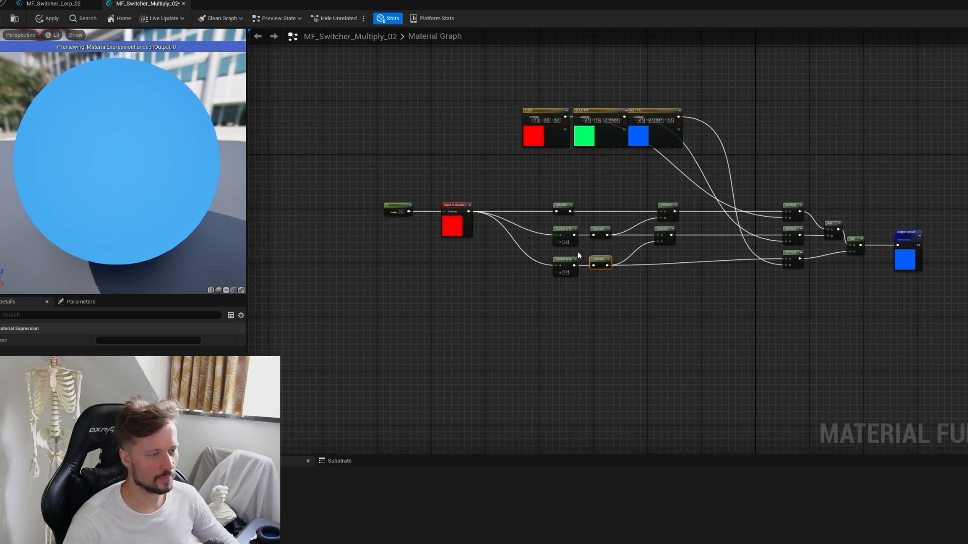
right_click_drag(714, 275, 695, 306)
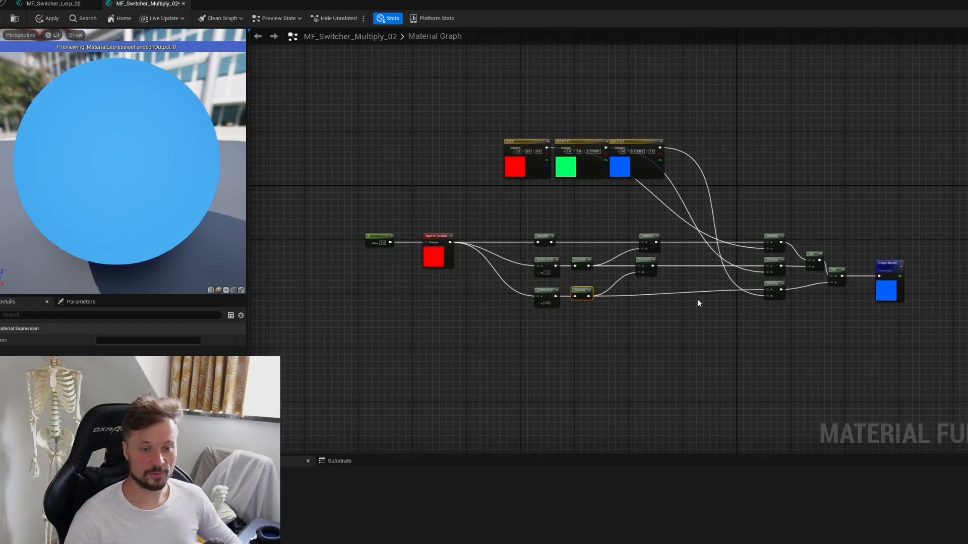